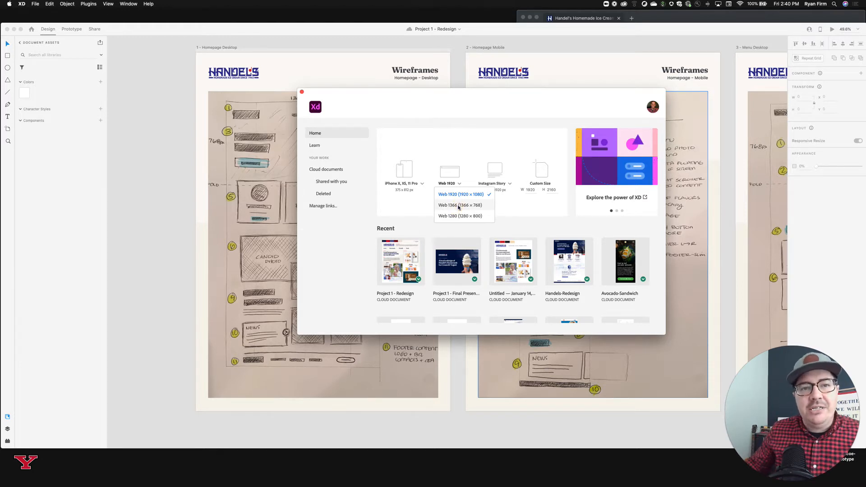
Create a new document using the Web 1366 (1366 × 768) artboard preset.
left_click(460, 205)
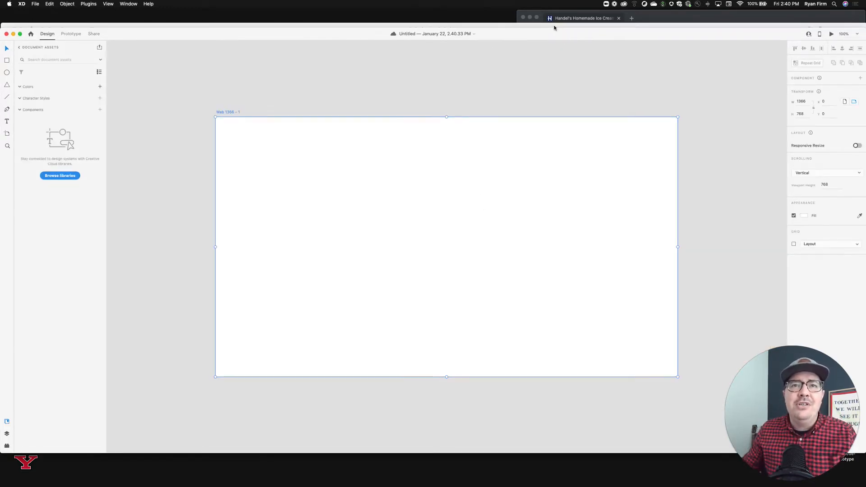
left_click_drag(557, 26, 558, 43)
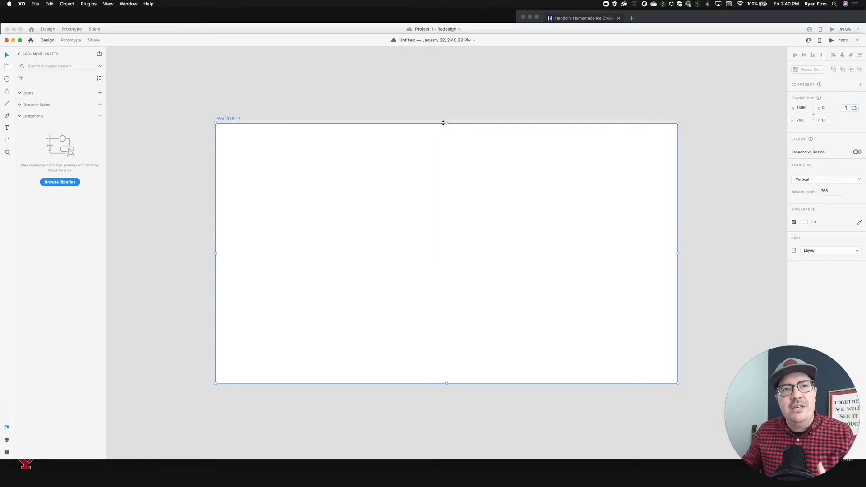
scroll(447, 133, "left", 3)
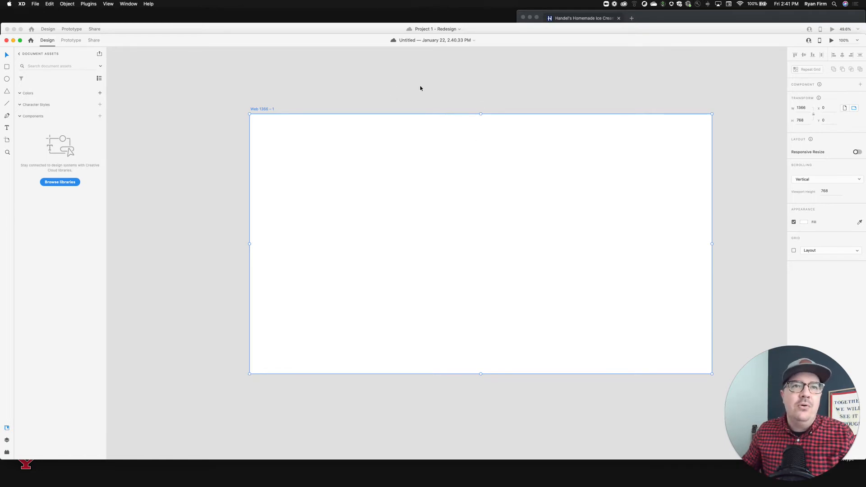
Rename the artboard to "Homepage - Desktop".
left_click(304, 89)
left_click(257, 109)
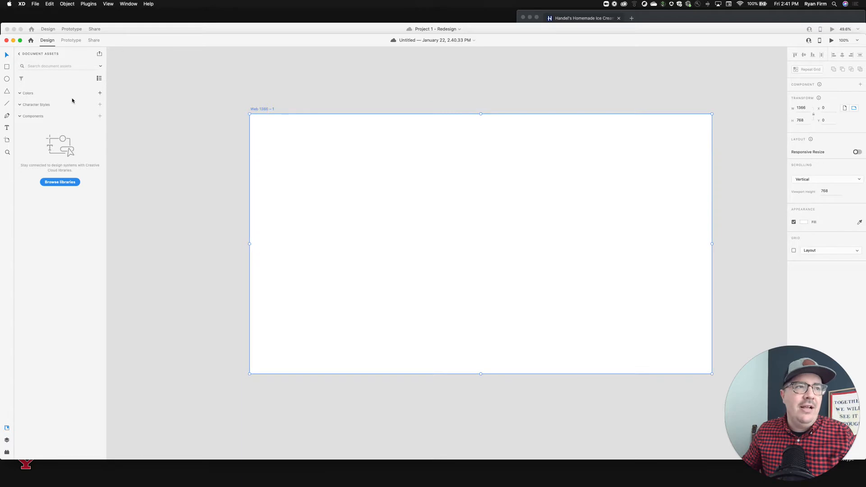
double_click(252, 109)
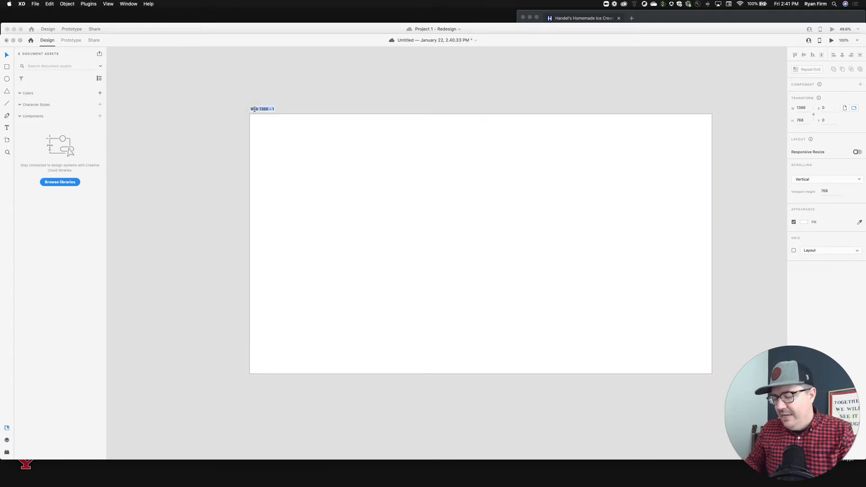
type("Hompage")
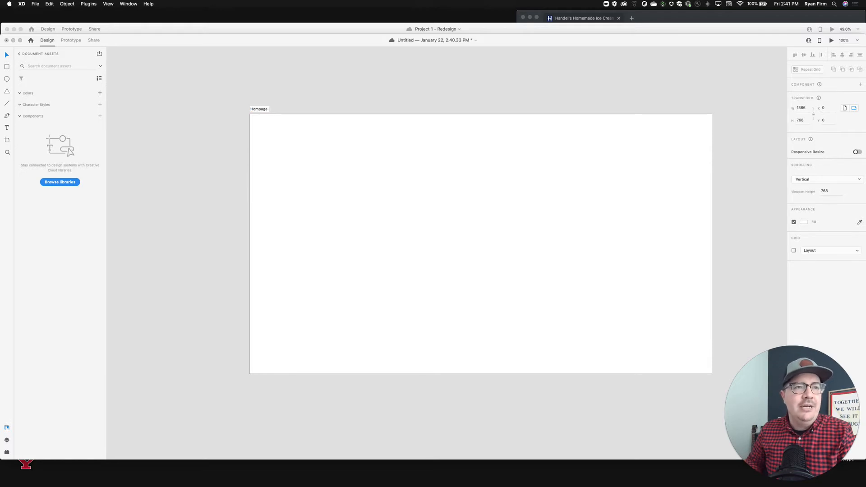
type(" -")
key("BackSpace")
key("BackSpace")
key("BackSpace")
key("BackSpace")
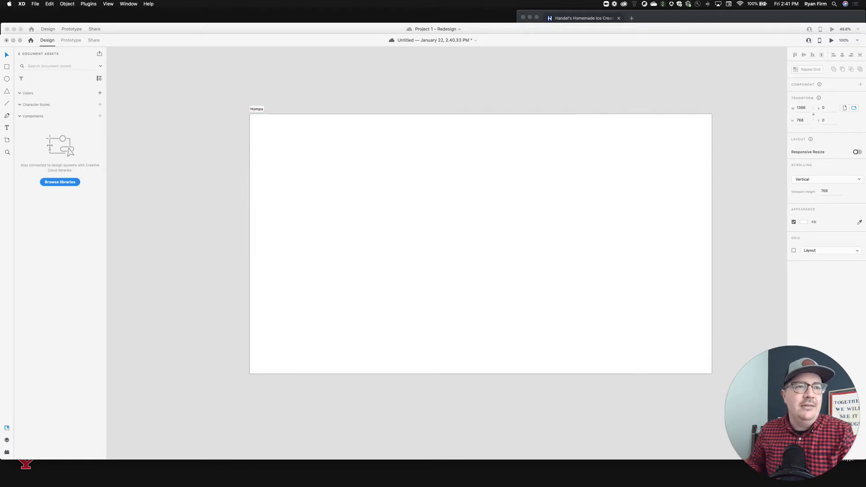
type("page -")
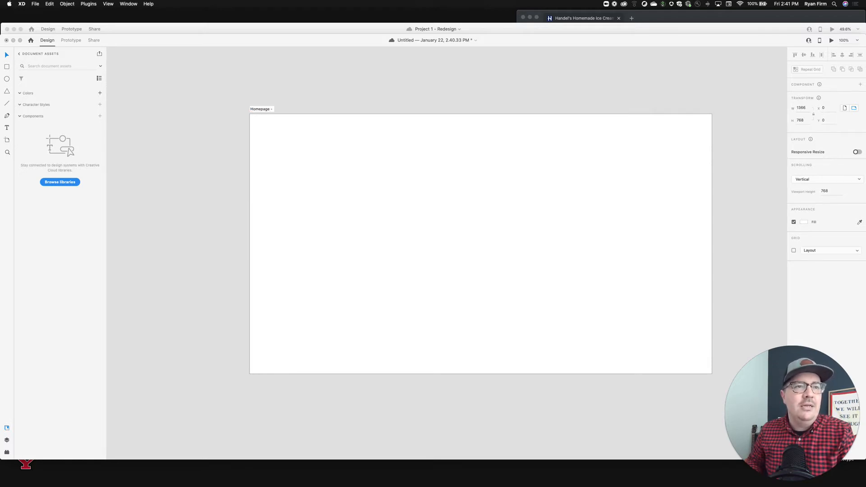
type(" Deskt")
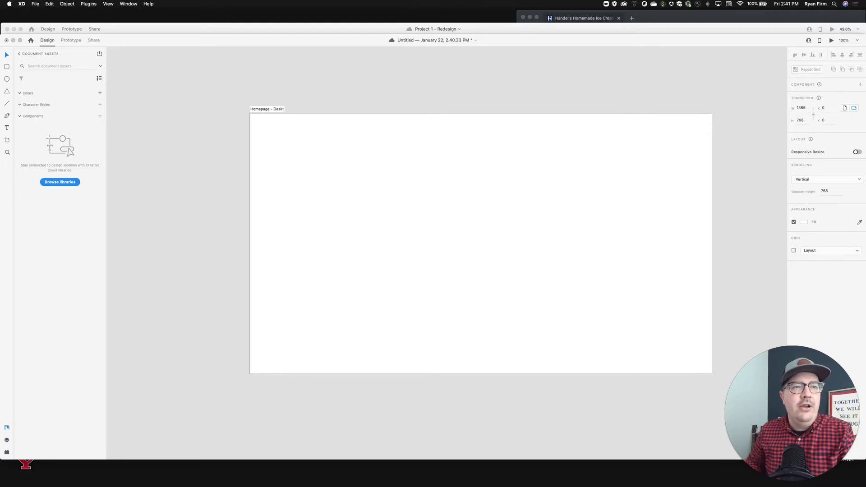
type("op")
key("Return")
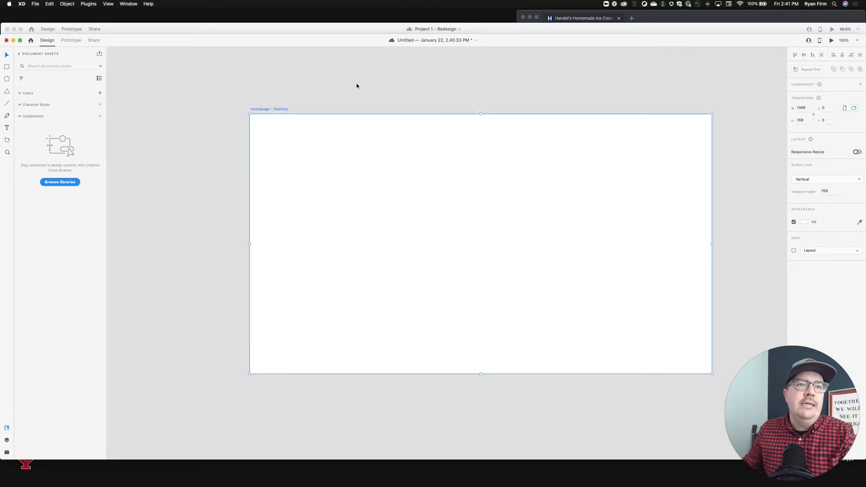
In the Project 1 - Redesign document, paste a copy of the white Handel's logo beside the moodboard.
left_click(537, 31)
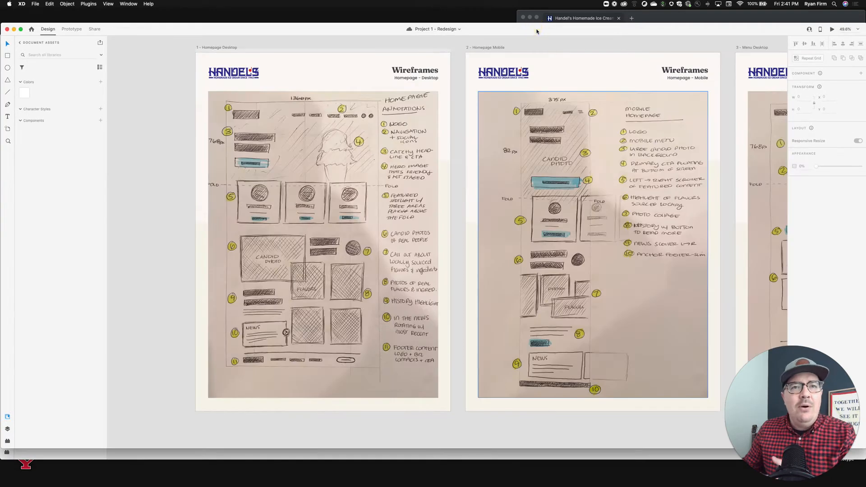
scroll(462, 108, "down", 5)
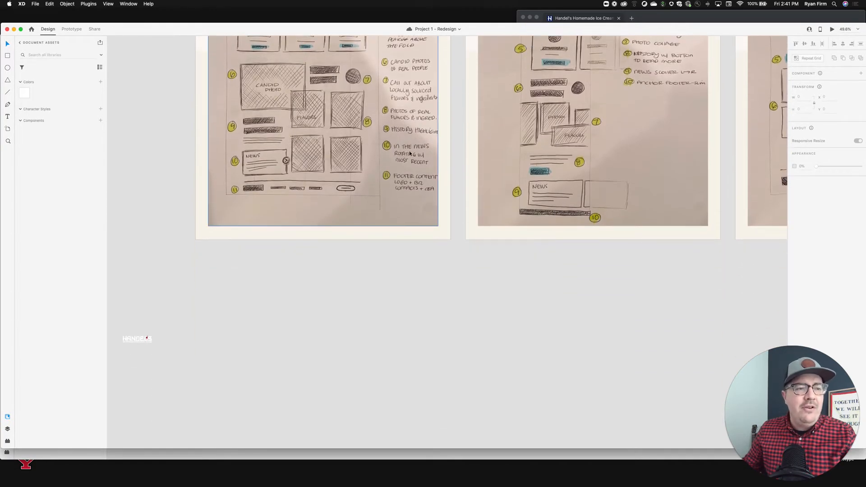
left_click(138, 339)
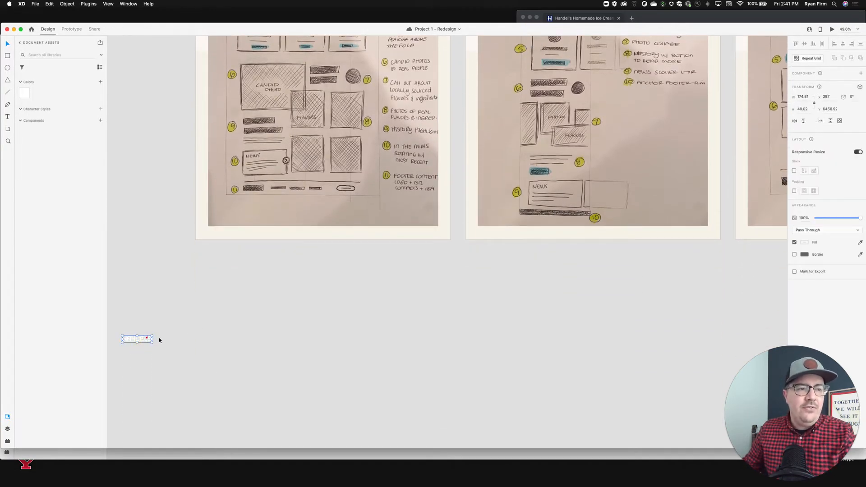
left_click_drag(147, 339, 181, 98)
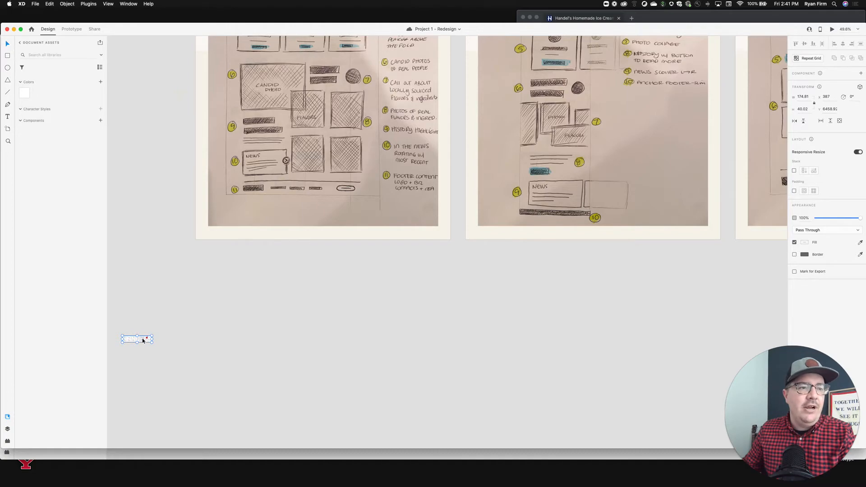
scroll(142, 339, "up", 15)
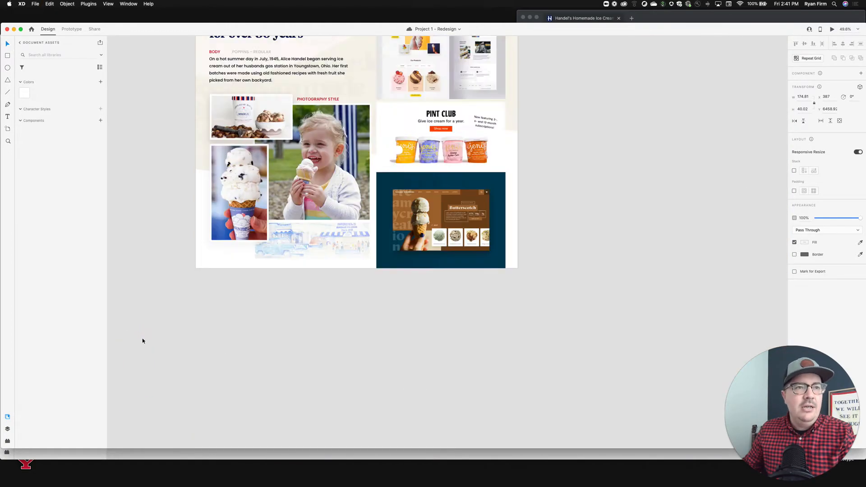
scroll(142, 339, "down", 2)
scroll(143, 339, "up", 5)
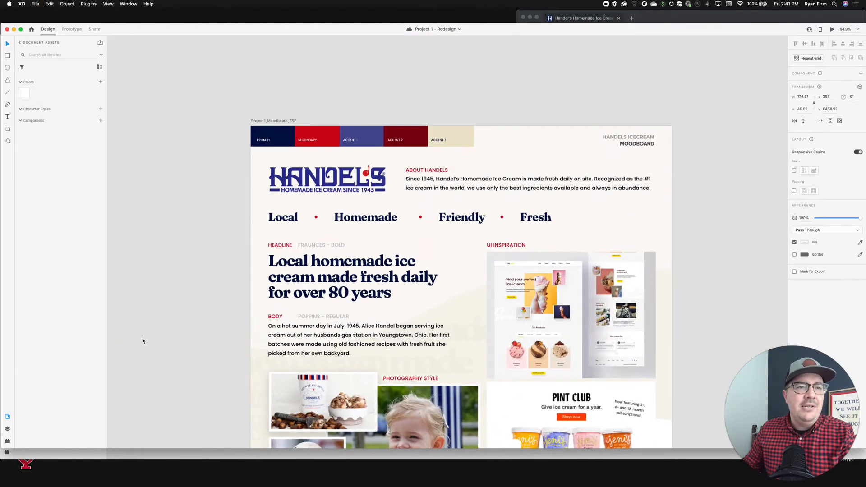
key("super+shift+a")
key("super+v")
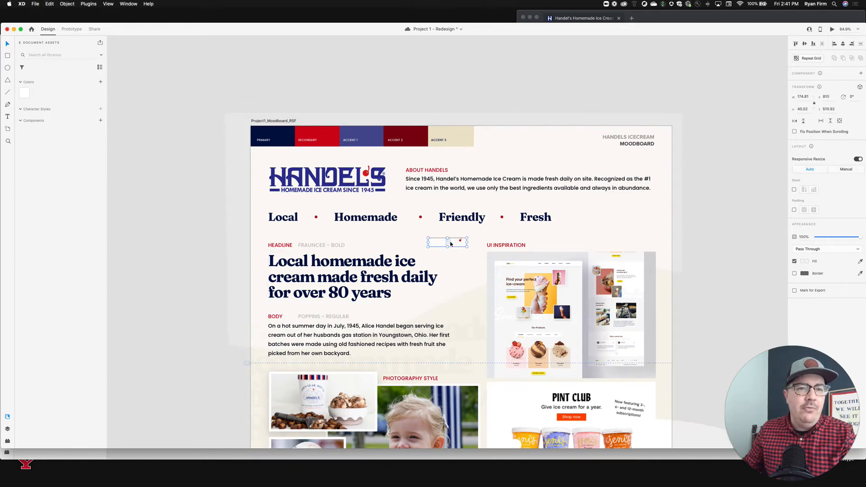
left_click_drag(450, 244, 225, 147)
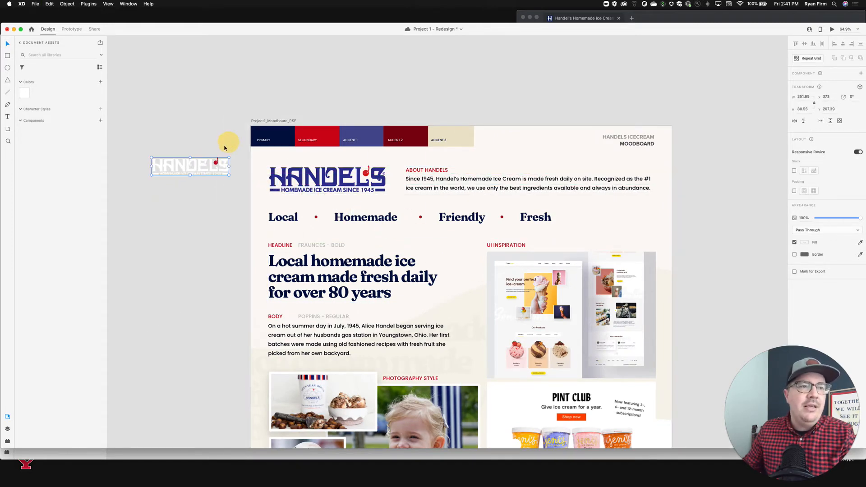
Select the moodboard's color swatches, Handel's logo, headline and body text along with their labels.
left_click(195, 164)
left_click(298, 178, "shift")
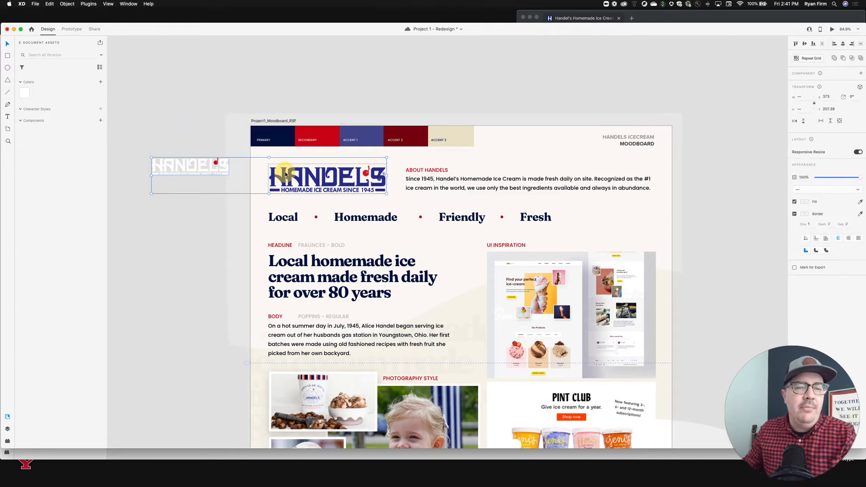
left_click(442, 140, "shift")
left_click(443, 131, "shift")
left_click(410, 133, "shift")
left_click(396, 140, "shift")
left_click(372, 133, "shift")
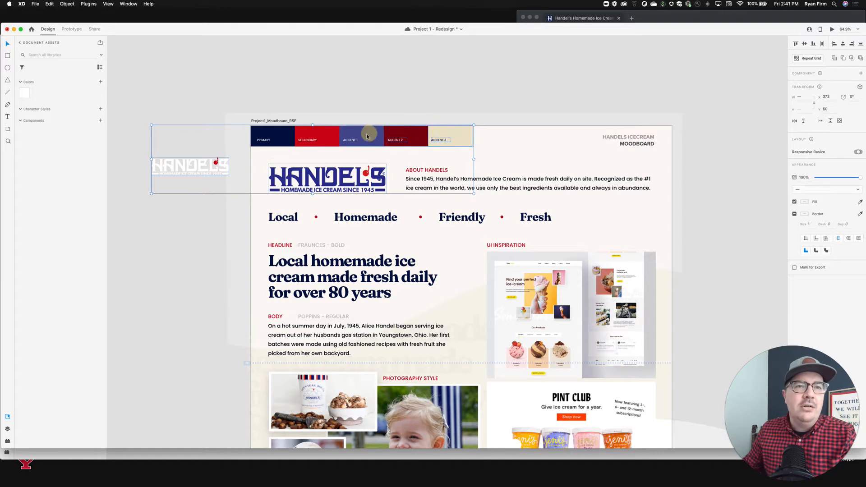
left_click(351, 139, "shift")
left_click(327, 132, "shift")
left_click(304, 139, "shift")
left_click(281, 132, "shift")
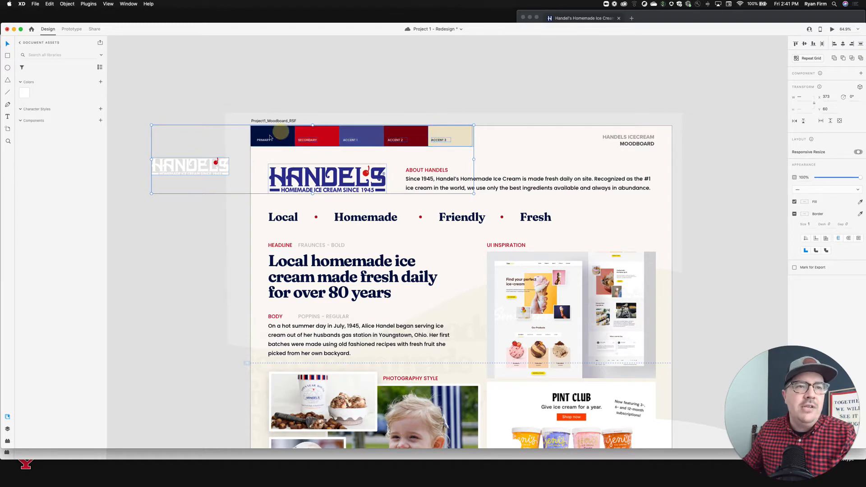
left_click(264, 140, "shift")
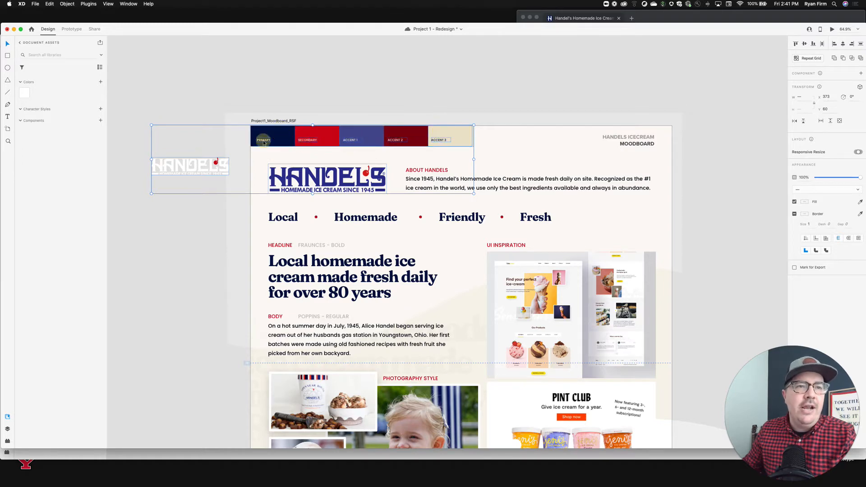
left_click(325, 264, "shift")
left_click(318, 245, "shift")
left_click(322, 316, "shift")
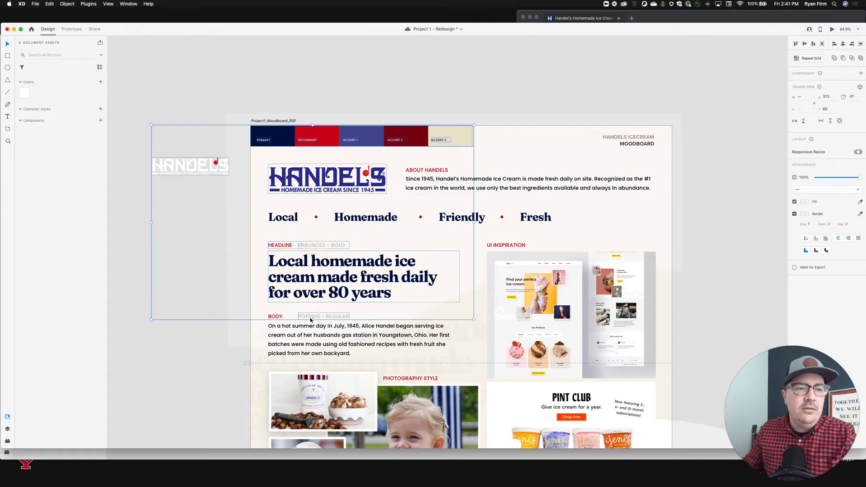
left_click(275, 316, "shift")
left_click(284, 328, "shift")
scroll(206, 112, "down", 5)
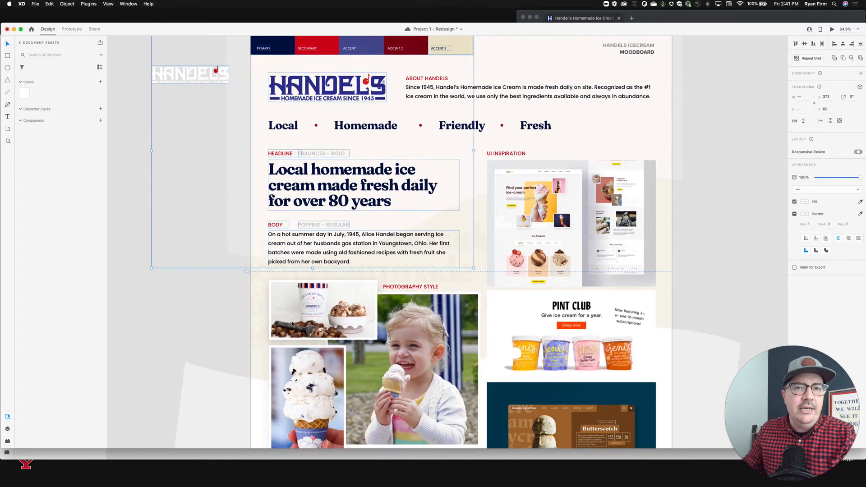
scroll(206, 112, "up", 3)
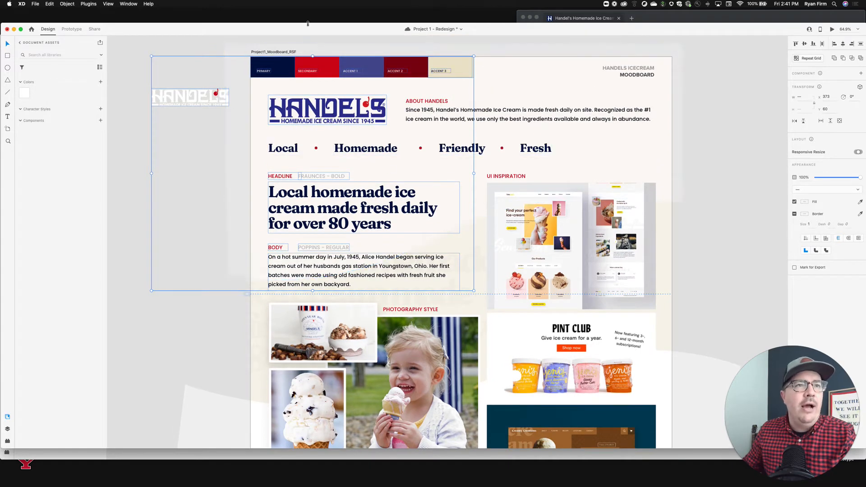
Paste the white logo into the Homepage - Desktop artboard of the new document.
left_click(223, 455)
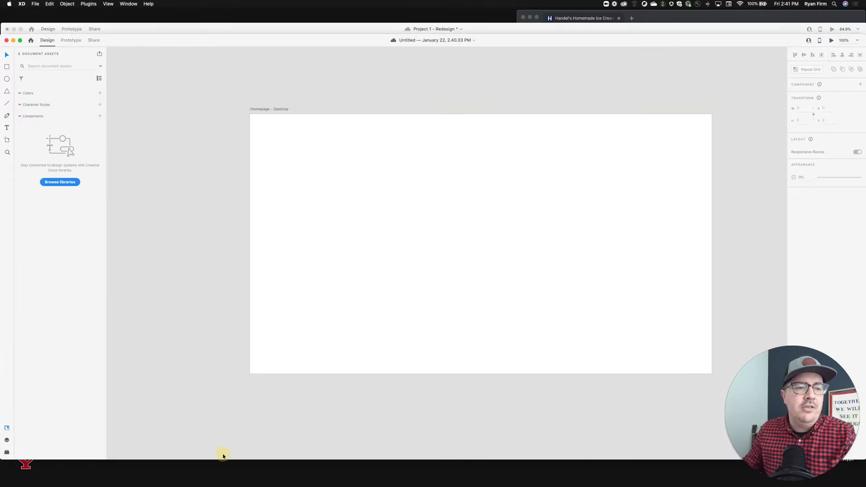
key("super+v")
scroll(330, 265, "left", 1)
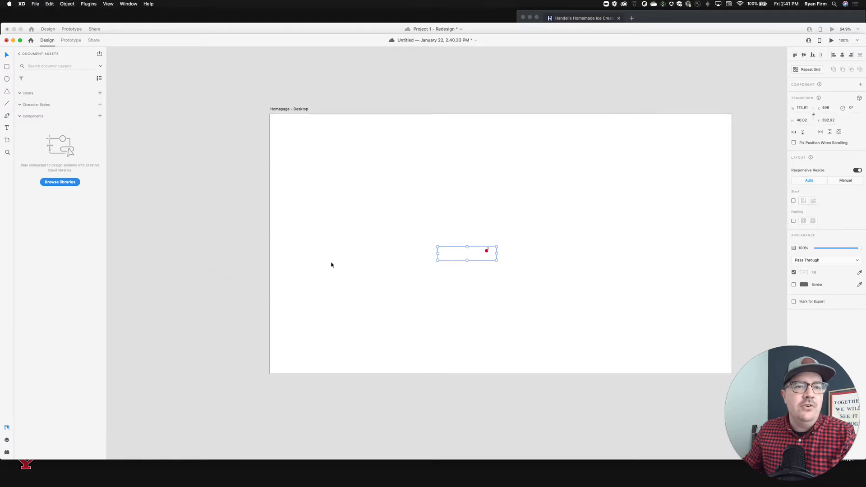
scroll(459, 274, "down", 3)
scroll(459, 274, "down", 3)
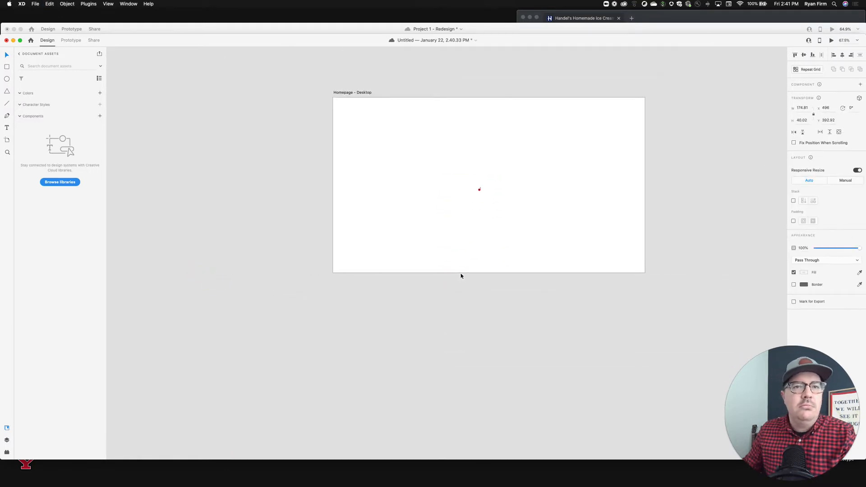
Paste the copied swatches, logo and type samples into the new document and move them left of the artboard.
left_click(476, 33)
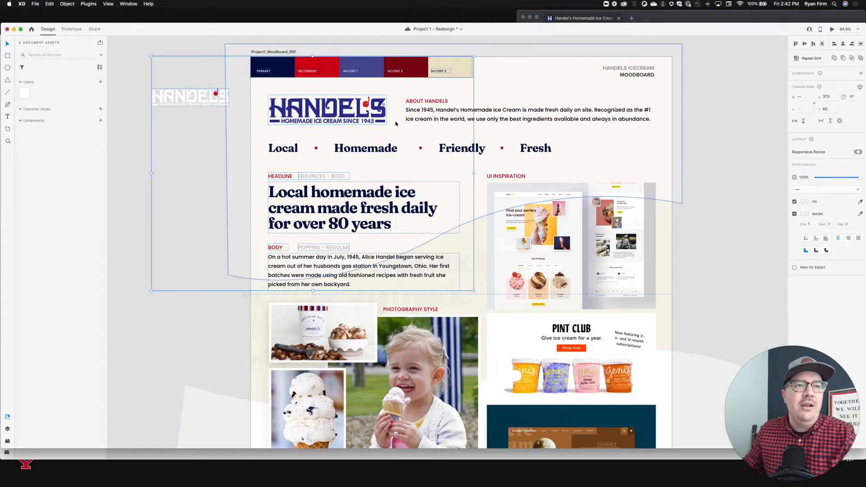
left_click(265, 456)
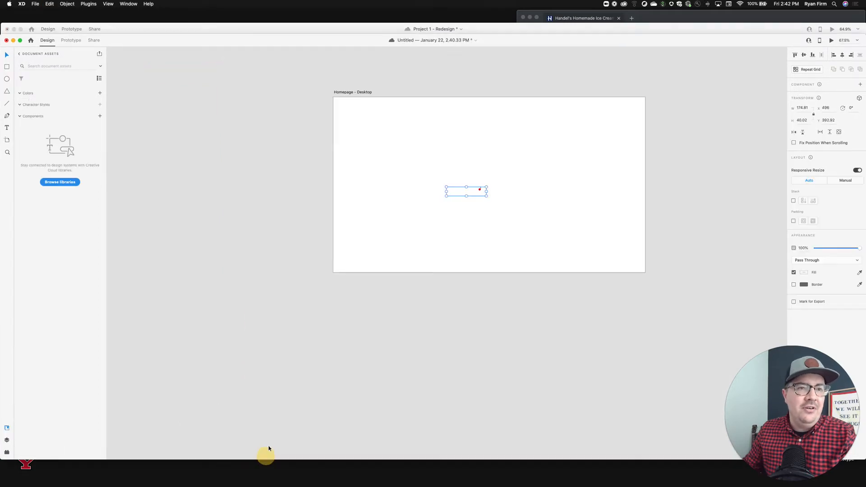
key("super+v")
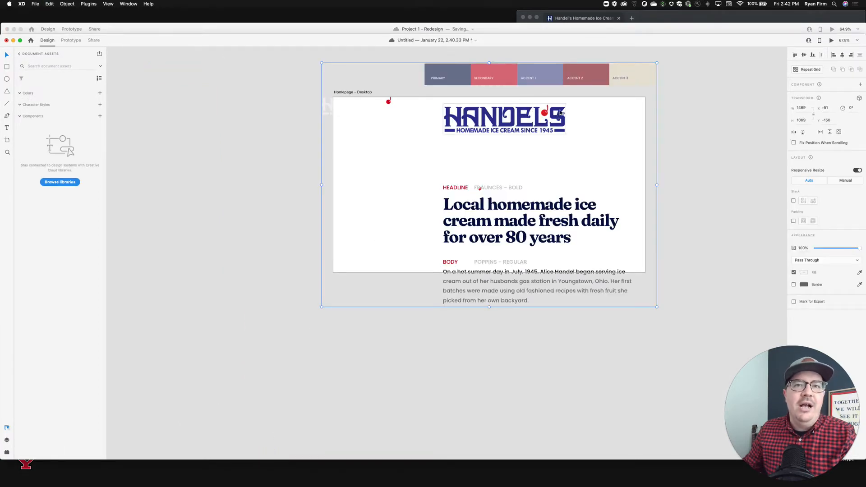
left_click_drag(557, 113, 237, 115)
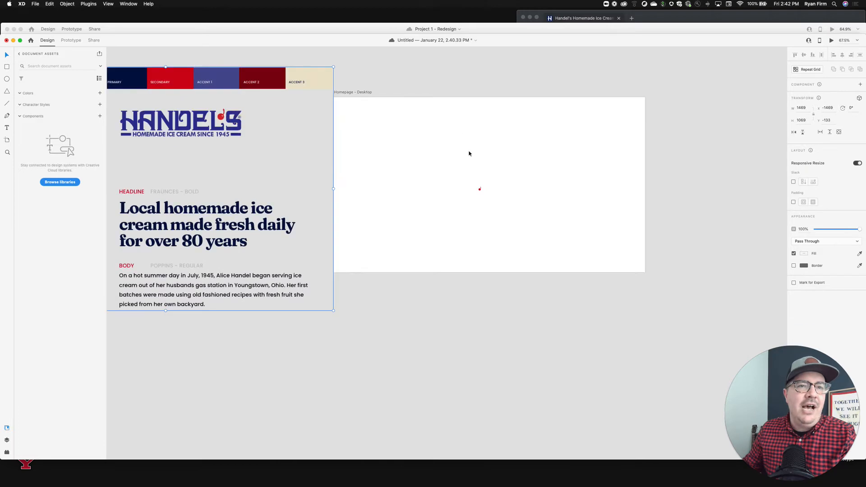
Delete the stray white logo from the Homepage - Desktop artboard.
left_click_drag(545, 132, 434, 221)
key("Delete")
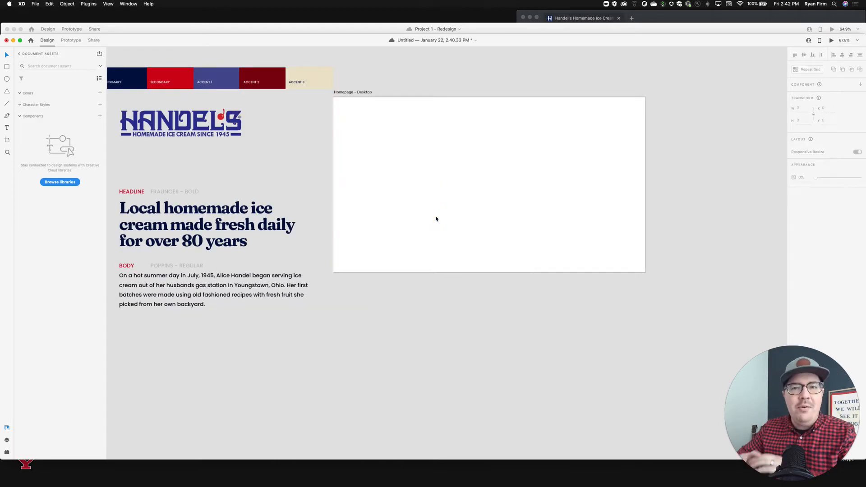
scroll(435, 219, "left", 3)
scroll(435, 219, "up", 2)
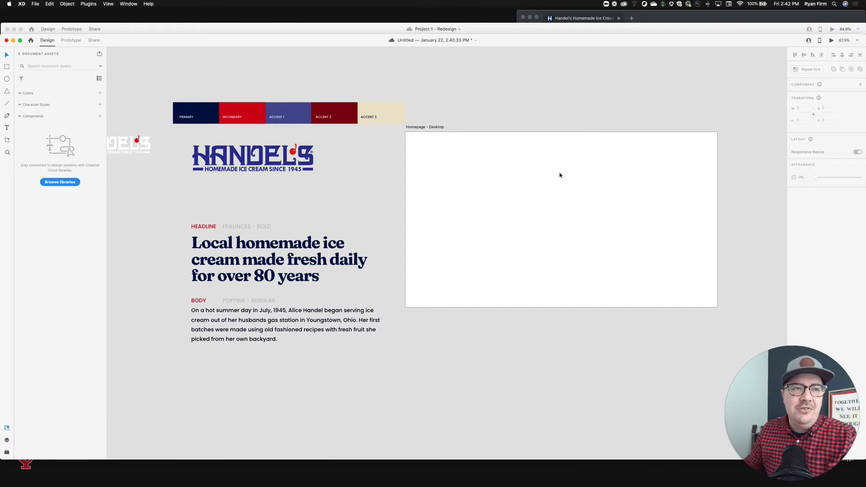
scroll(559, 175, "left", 3)
left_click(432, 105)
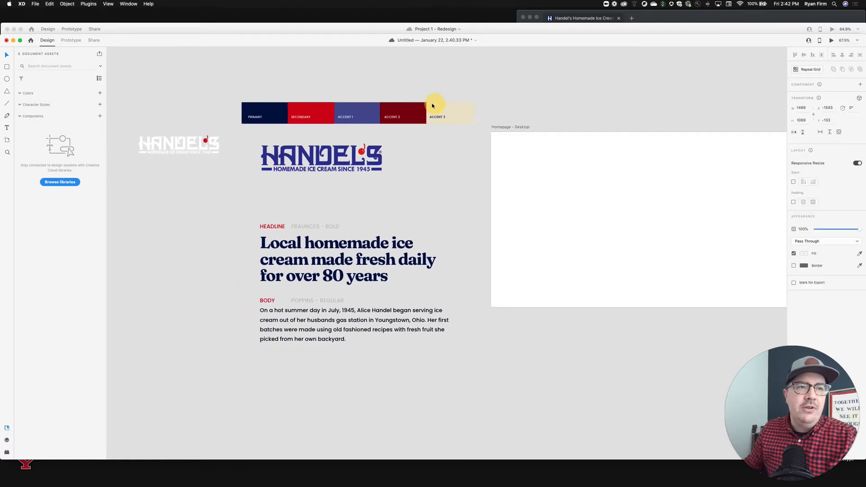
Nudge the pasted swatches, logos and type samples slightly left and ungroup them.
left_click_drag(432, 106, 424, 105)
key("super+shift+g")
left_click(475, 77)
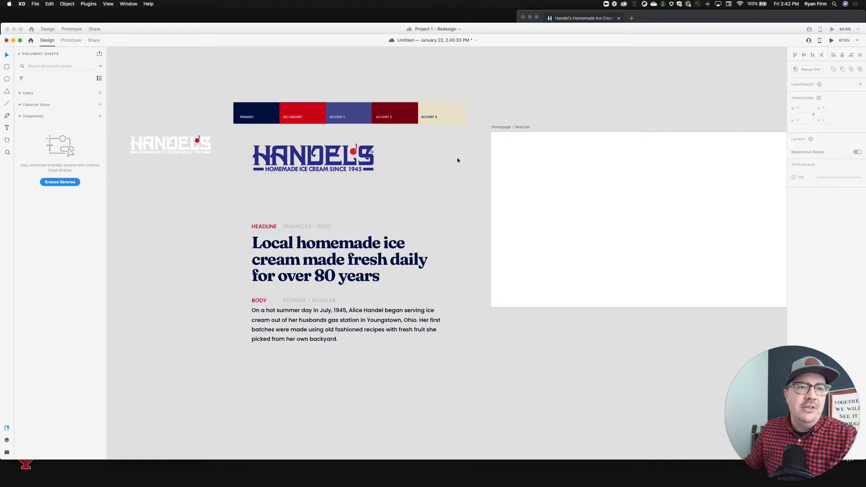
Bring the hand-drawn homepage wireframe sketch from the moodboard document into the new document.
left_click(527, 29)
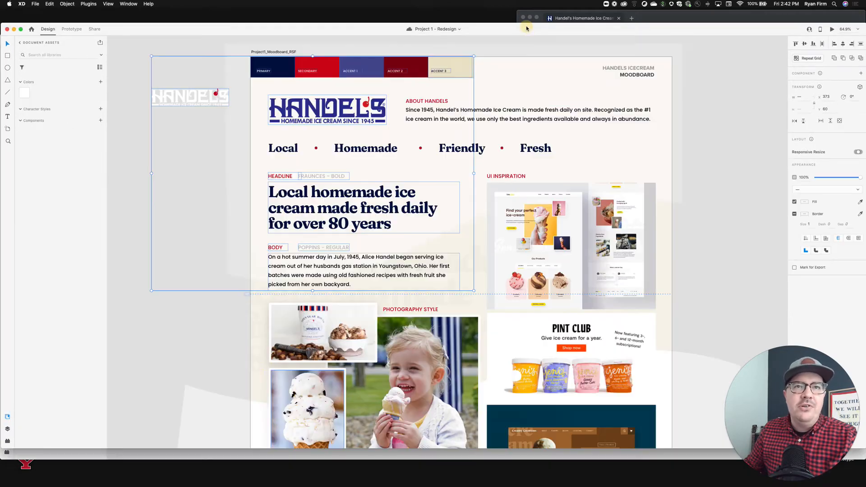
left_click(230, 366)
scroll(233, 351, "down", 20)
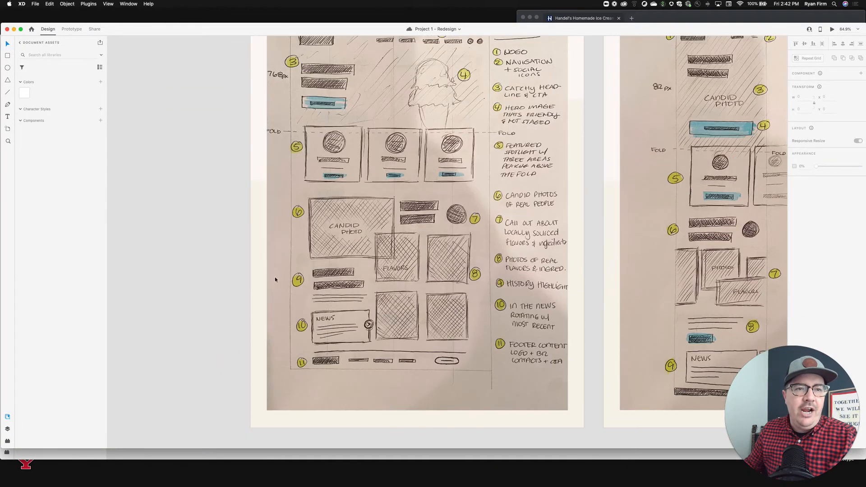
left_click(355, 197)
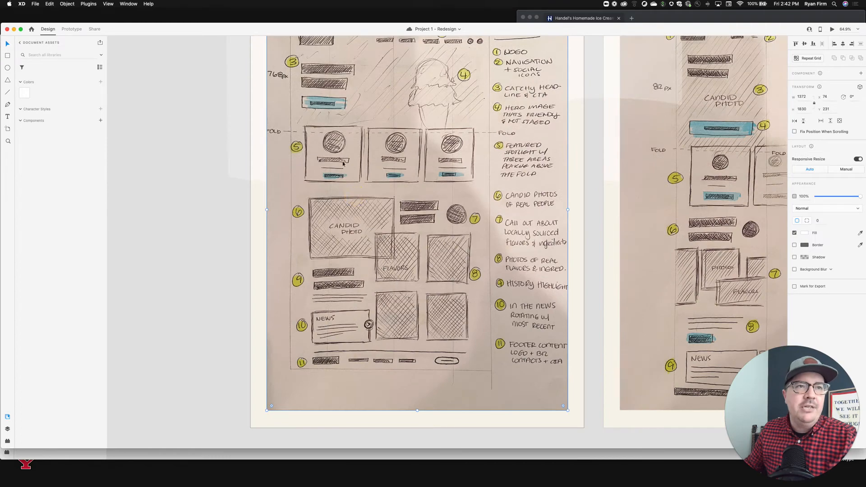
left_click(267, 457)
key("super+v")
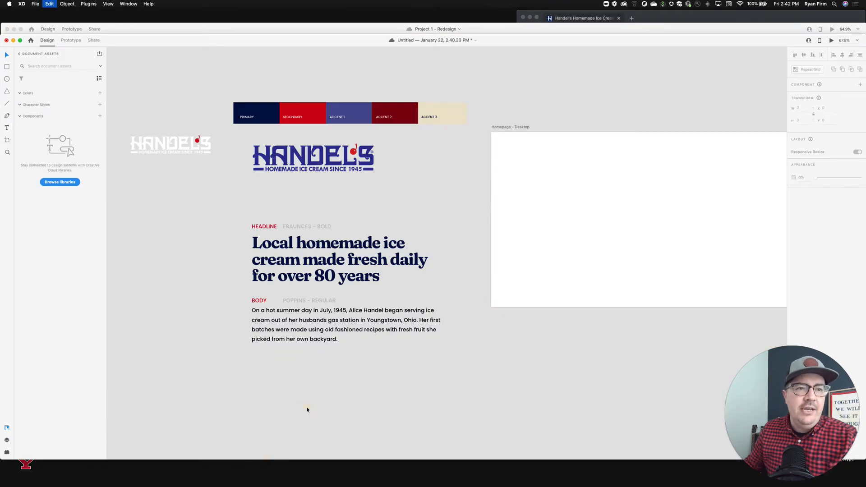
Enlarge the pasted wireframe sketch to about 2081 × 2735.
mouse_move(541, 170)
left_mouse_down()
mouse_move(458, 211)
mouse_move(318, 312)
left_mouse_up()
scroll(318, 312, "down", 5)
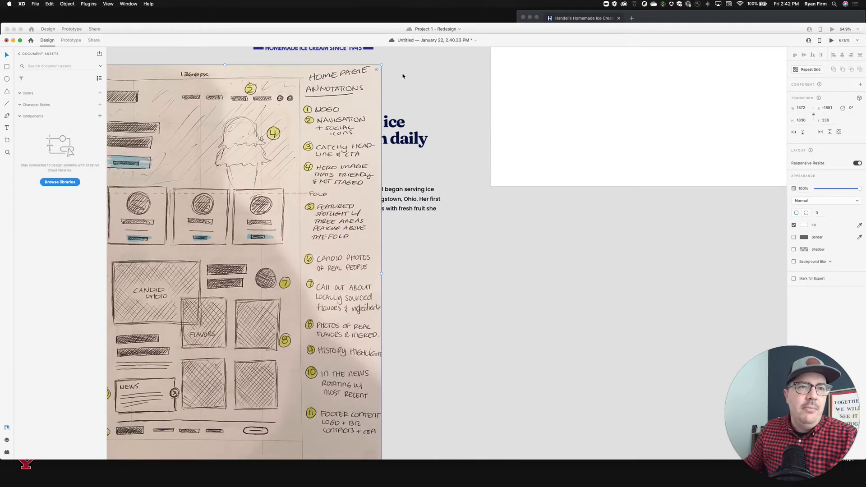
mouse_move(383, 65)
left_mouse_down()
mouse_move(329, 139)
mouse_move(269, 272)
mouse_move(600, 272)
mouse_move(648, 263)
mouse_move(637, 256)
left_mouse_up()
key("super+z")
scroll(637, 256, "up", 1)
scroll(637, 256, "right", 1)
scroll(637, 256, "up", 3)
scroll(637, 256, "right", 3)
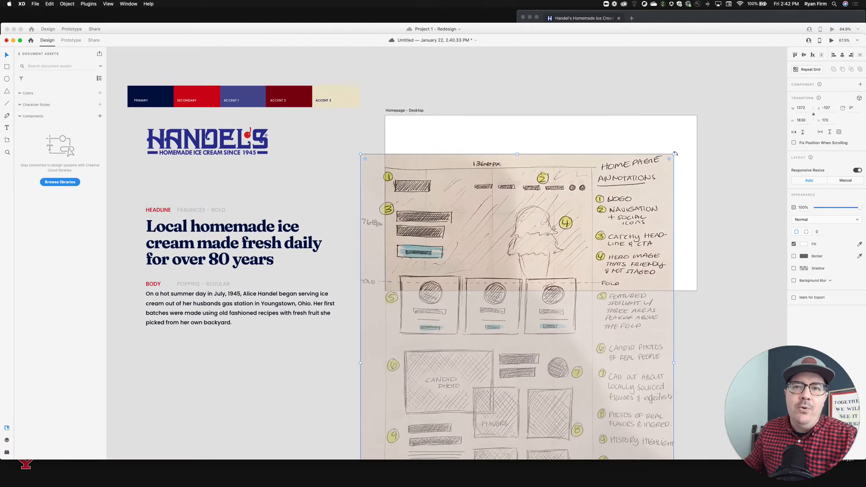
left_click_drag(675, 154, 735, 92)
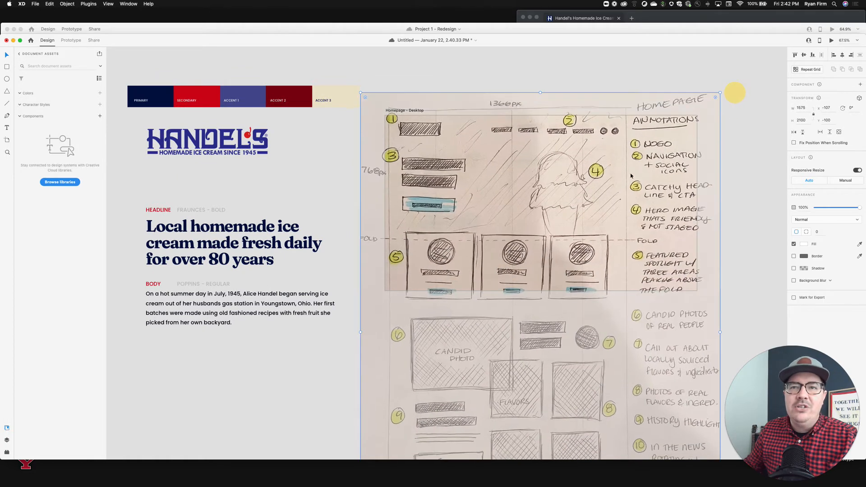
left_click_drag(631, 175, 620, 190)
left_click_drag(715, 102, 781, 51)
left_click_drag(662, 179, 662, 260)
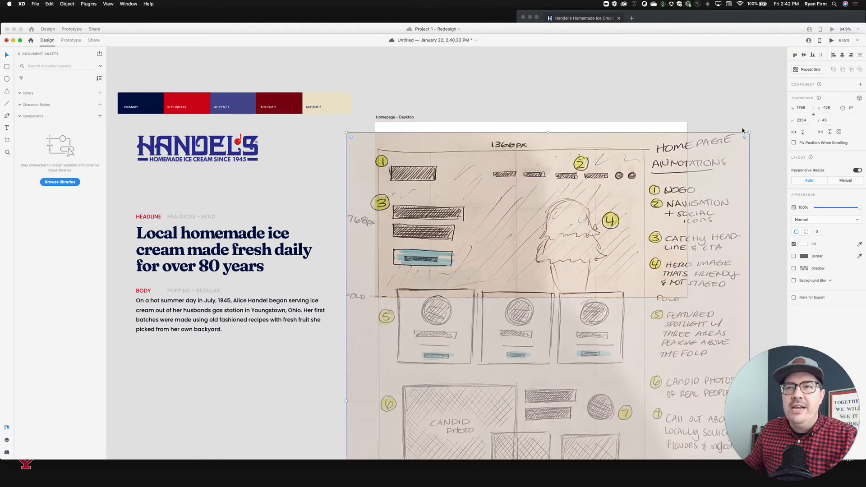
mouse_move(749, 132)
left_mouse_down()
mouse_move(792, 64)
mouse_move(763, 82)
mouse_move(780, 58)
left_mouse_up()
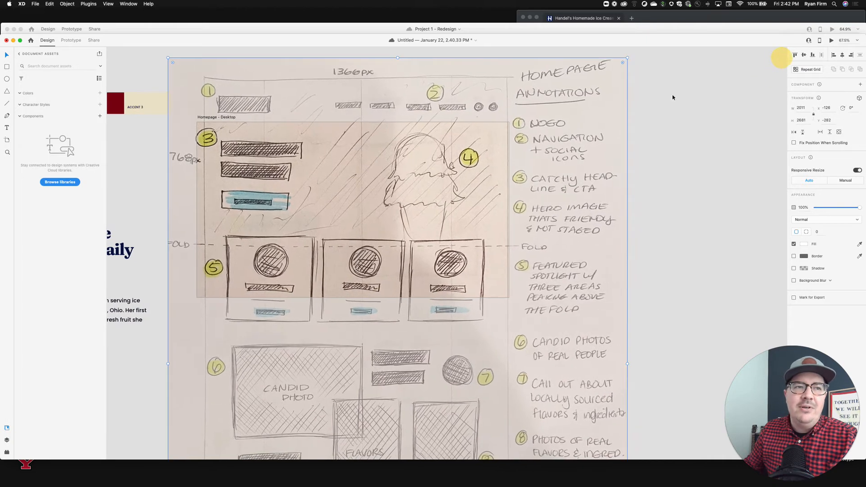
mouse_move(167, 57)
left_mouse_down()
mouse_move(152, 48)
mouse_move(158, 68)
left_mouse_up()
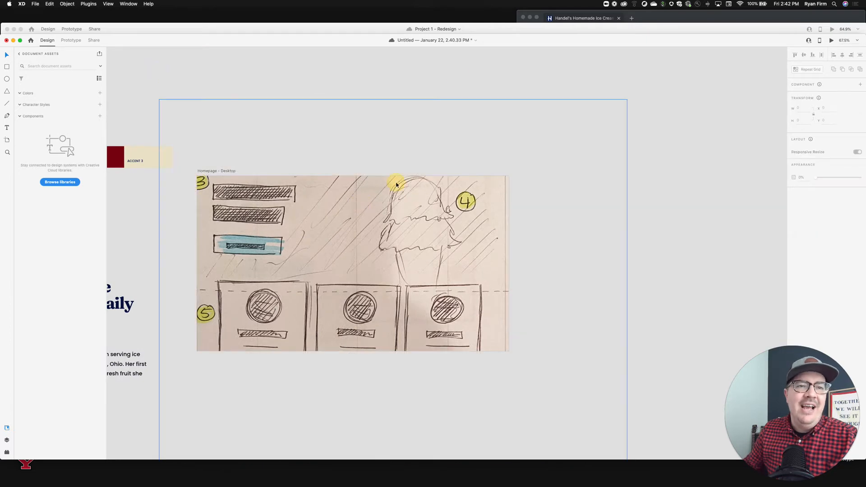
Move the wireframe sketch to the right of the Homepage - Desktop artboard, aligned with its top edge.
mouse_move(396, 184)
left_mouse_down()
mouse_move(455, 215)
mouse_move(740, 201)
left_mouse_up()
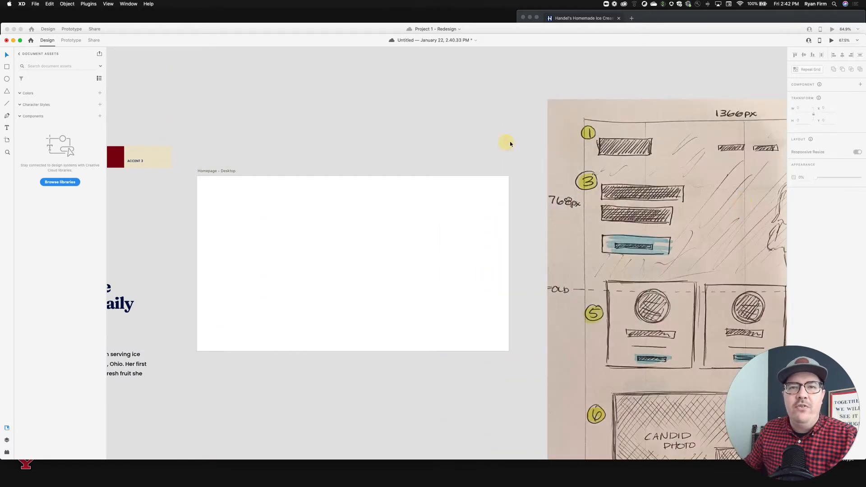
scroll(508, 145, "down", 5)
left_click_drag(633, 150, 628, 193)
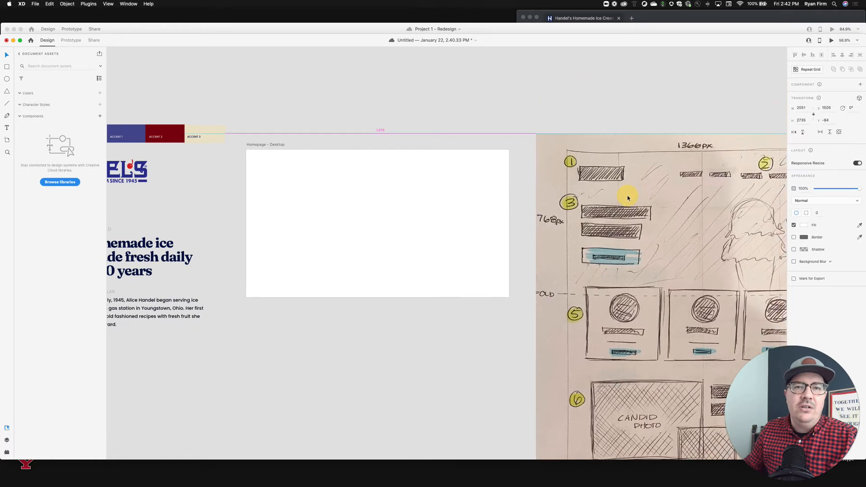
scroll(524, 99, "left", 2)
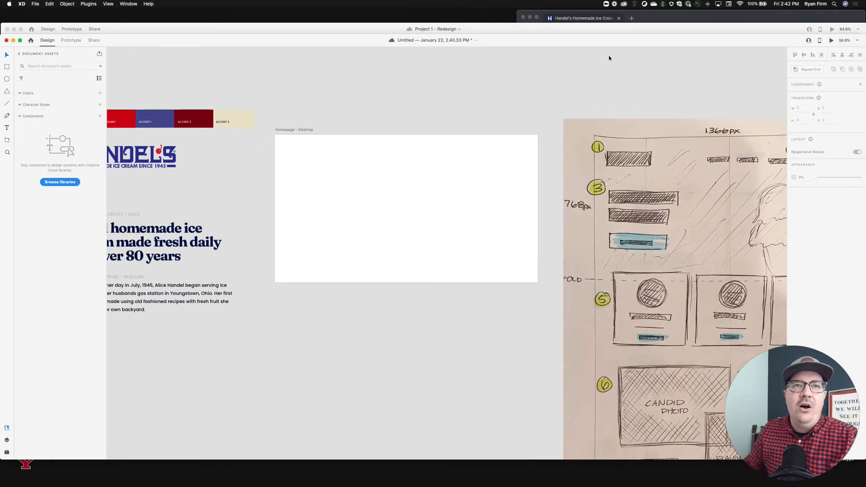
Browse the live Handel's Ice Cream website for reference.
left_click(719, 17)
scroll(681, 200, "down", 2)
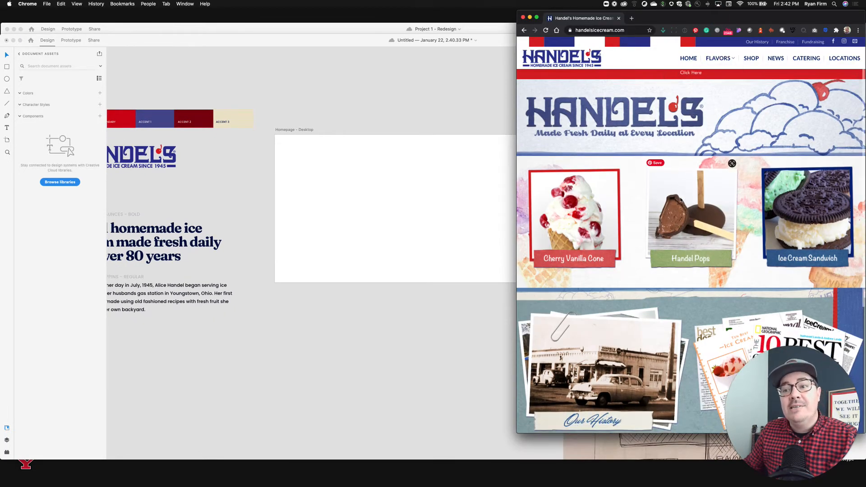
scroll(680, 199, "down", 5)
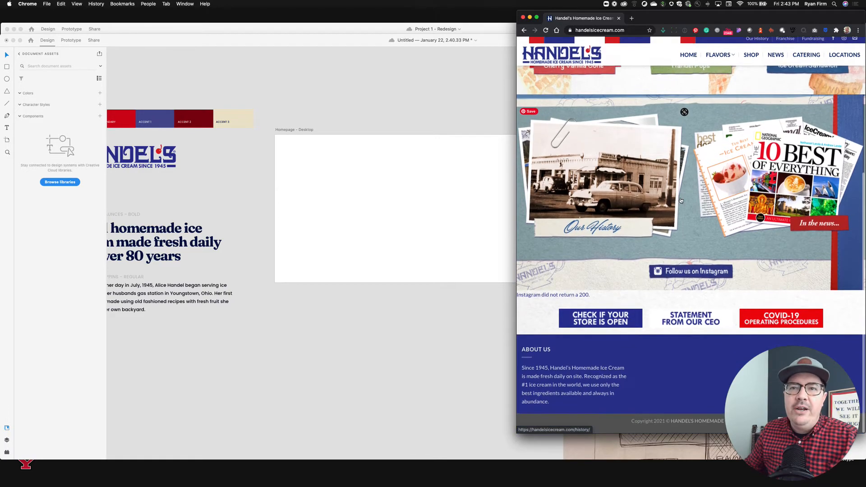
scroll(680, 200, "up", 10)
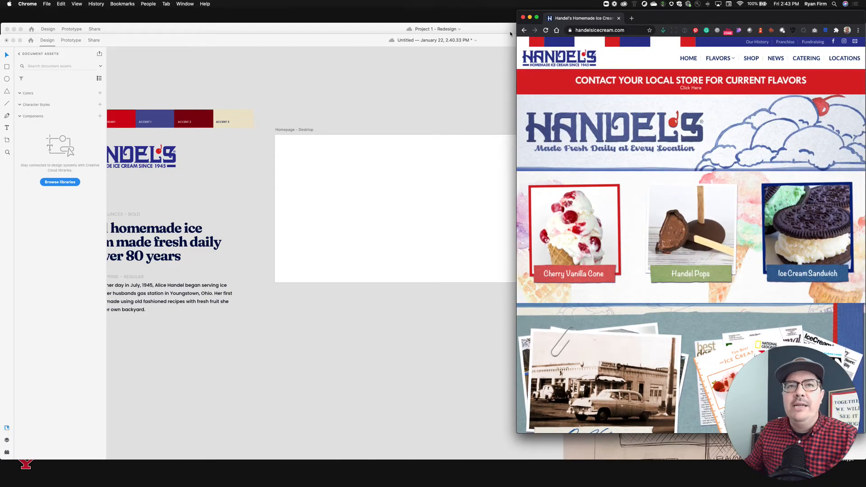
left_click(510, 34)
Move the white Handel's logo above the row of color swatches.
scroll(526, 103, "up", 2)
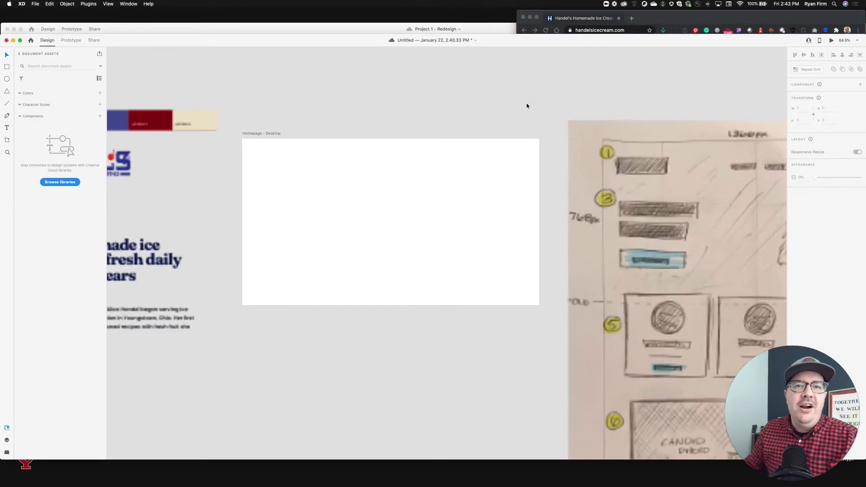
scroll(526, 106, "down", 2)
scroll(496, 112, "left", 2)
left_click(142, 141)
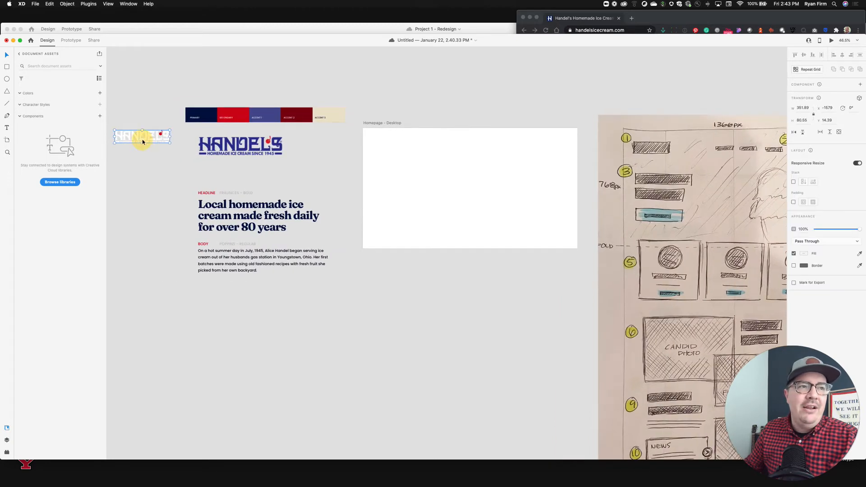
mouse_move(142, 142)
left_mouse_down()
mouse_move(207, 85)
mouse_move(213, 94)
left_mouse_up()
left_click(720, 176)
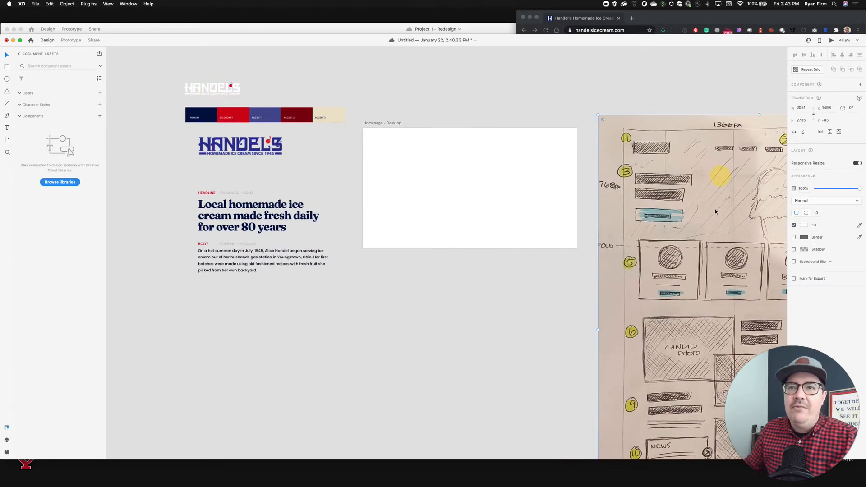
scroll(677, 183, "right", 3)
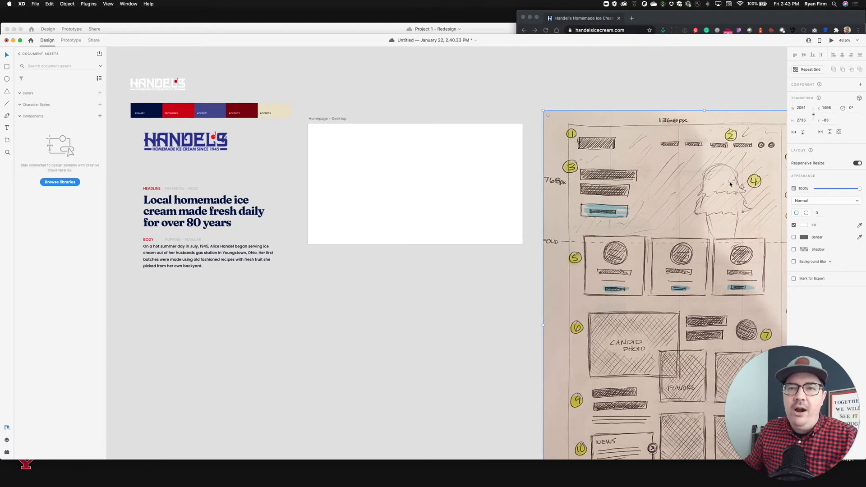
left_click(527, 108)
scroll(524, 96, "left", 2)
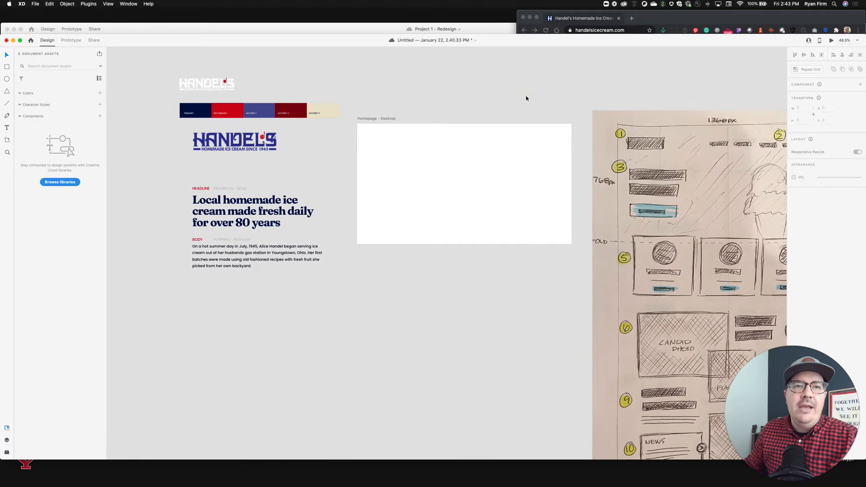
scroll(445, 120, "up", 3)
scroll(444, 120, "down", 2)
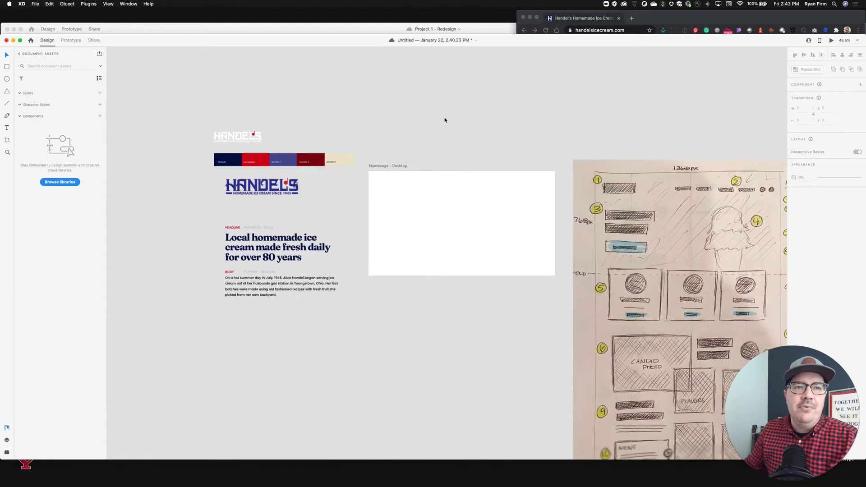
scroll(444, 120, "up", 4)
scroll(444, 120, "down", 3)
scroll(445, 120, "left", 2)
scroll(445, 120, "down", 1)
scroll(445, 120, "left", 1)
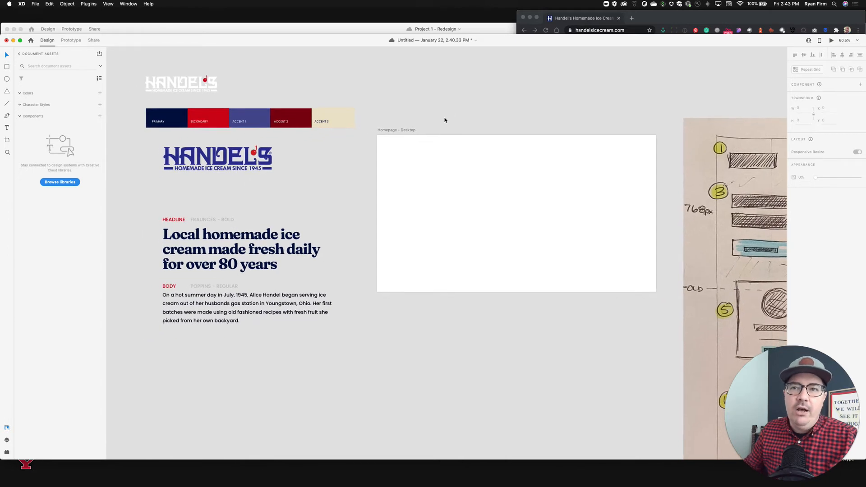
scroll(445, 120, "down", 1)
scroll(445, 120, "left", 1)
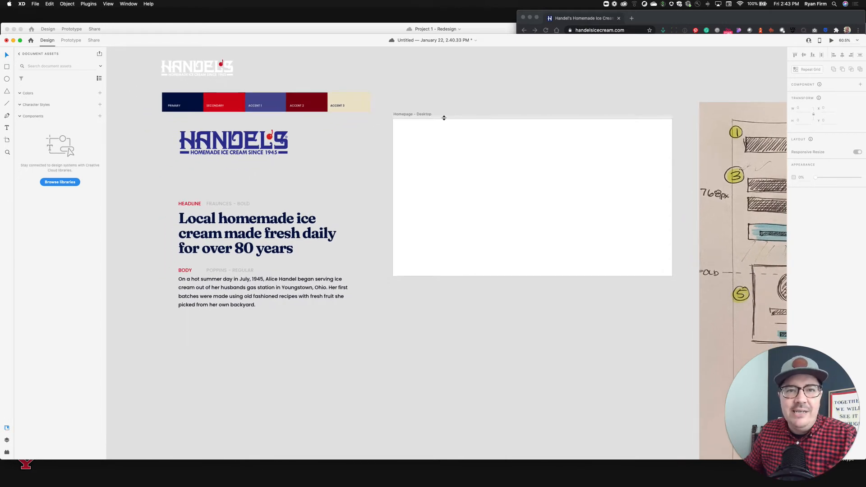
scroll(496, 104, "up", 1)
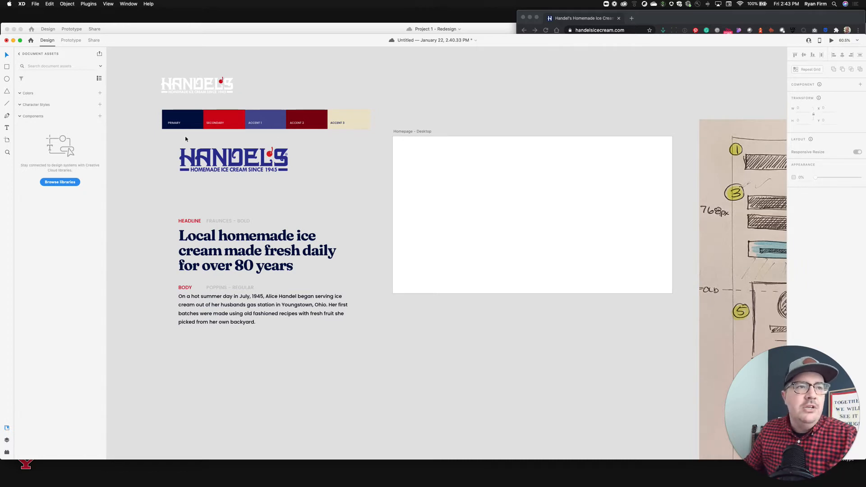
Add the Primary swatch's navy color to the document's color assets.
left_click(186, 119)
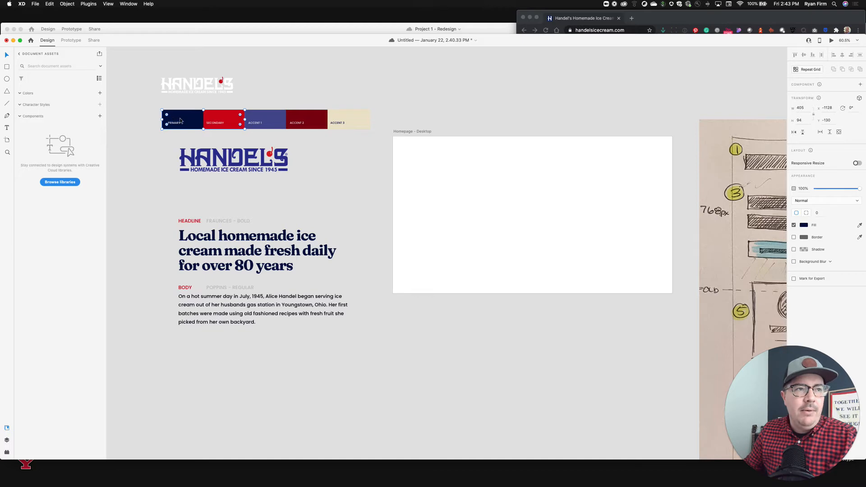
scroll(180, 121, "up", 5)
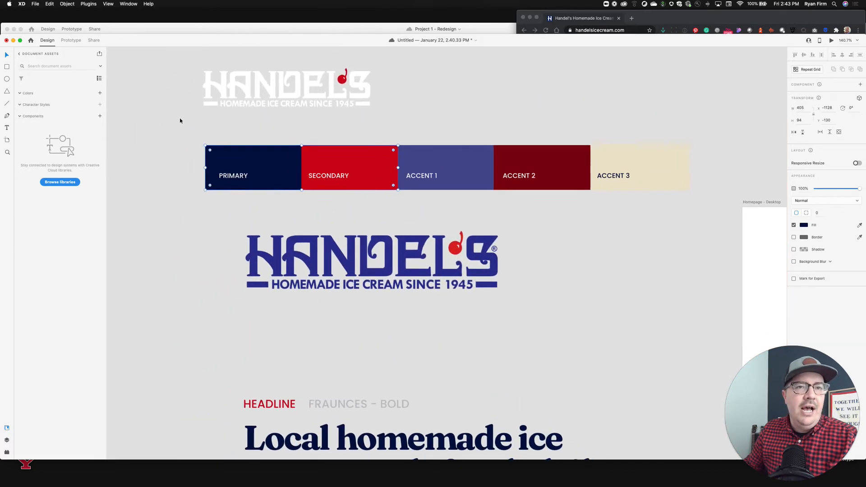
left_click(186, 152)
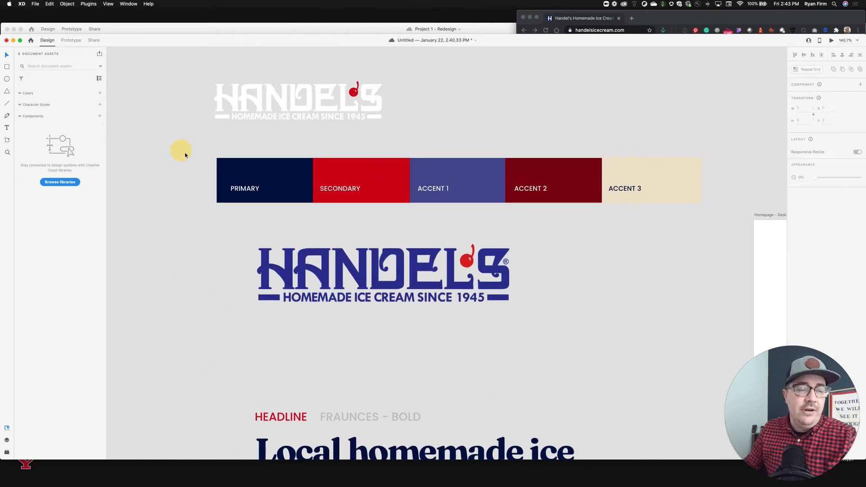
left_click(261, 177)
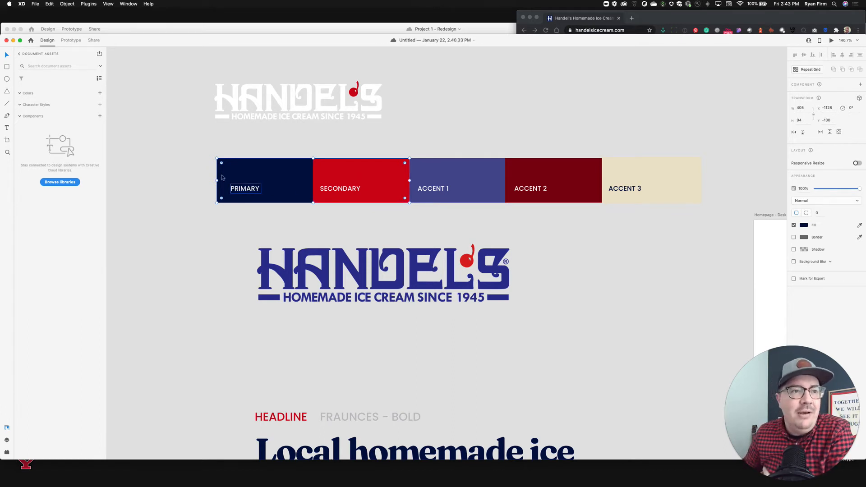
left_click(99, 94)
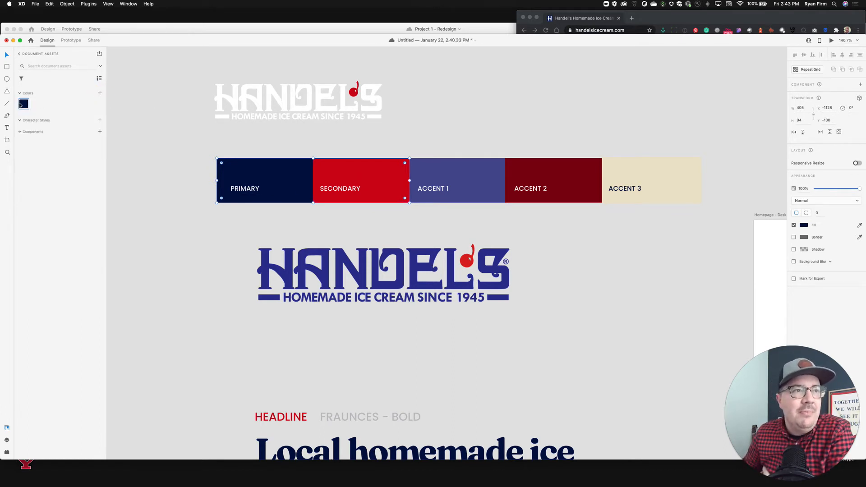
Add the Secondary red and Accent 1 blue swatch colors to the document's color assets.
left_click(352, 164)
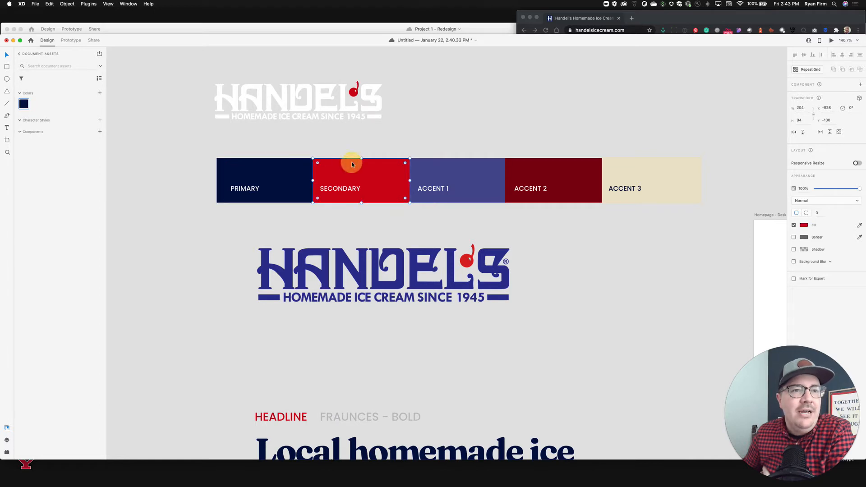
left_click(100, 93)
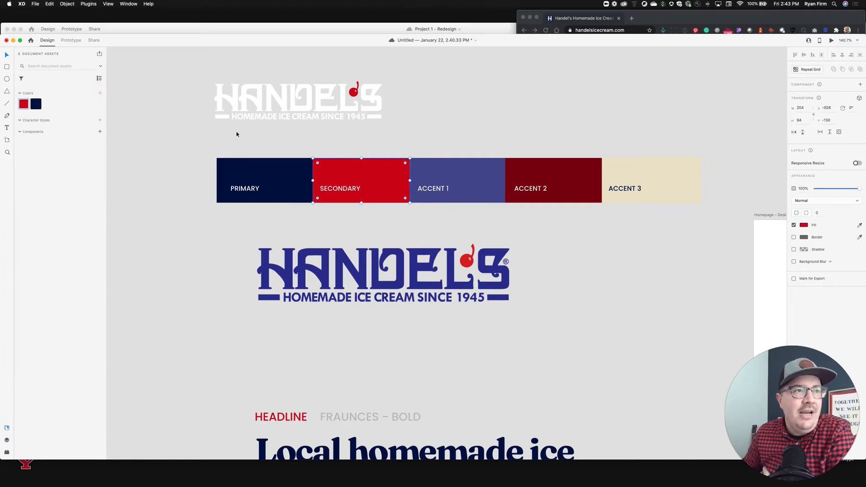
left_click(449, 163)
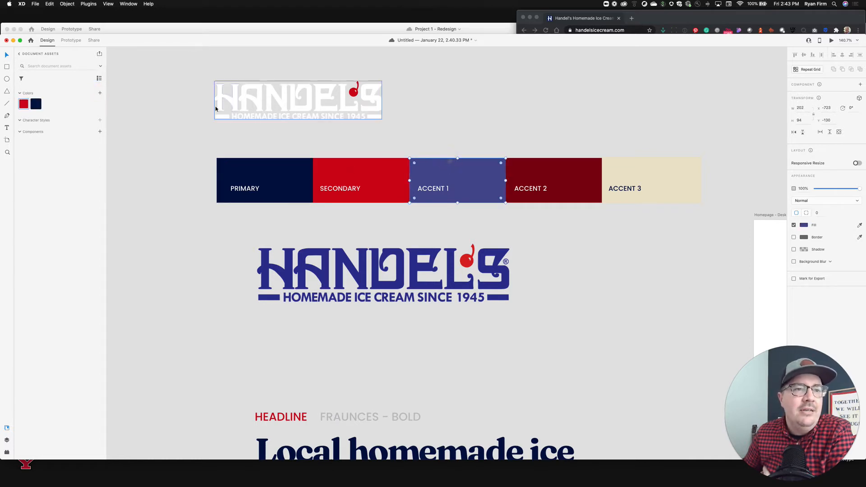
left_click(100, 93)
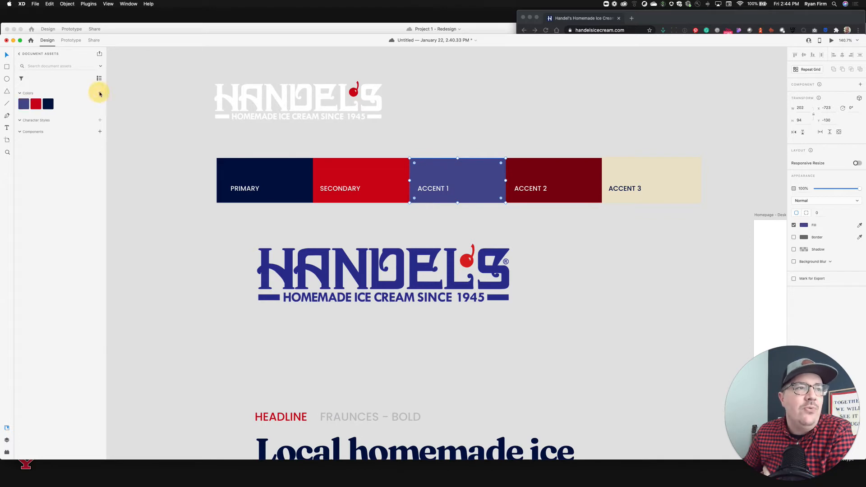
Add the Accent 2 dark red and Accent 3 cream swatch colors to the document's color assets.
left_click(568, 166)
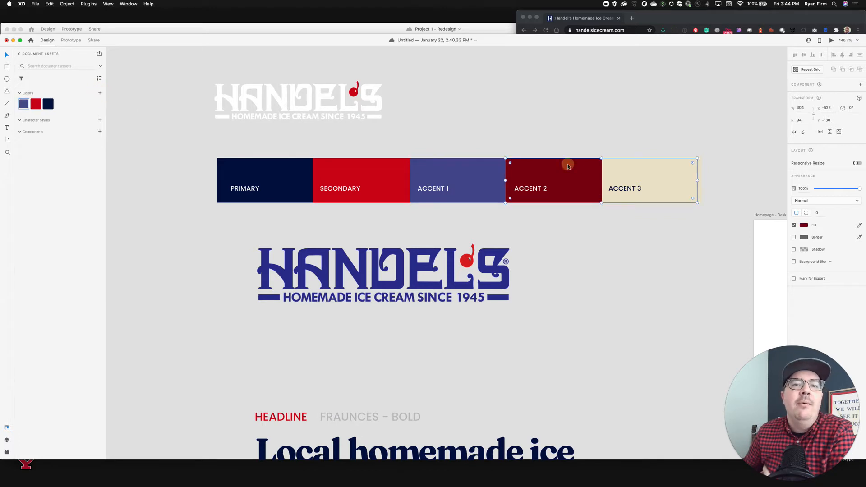
left_click(100, 92)
left_click(648, 170)
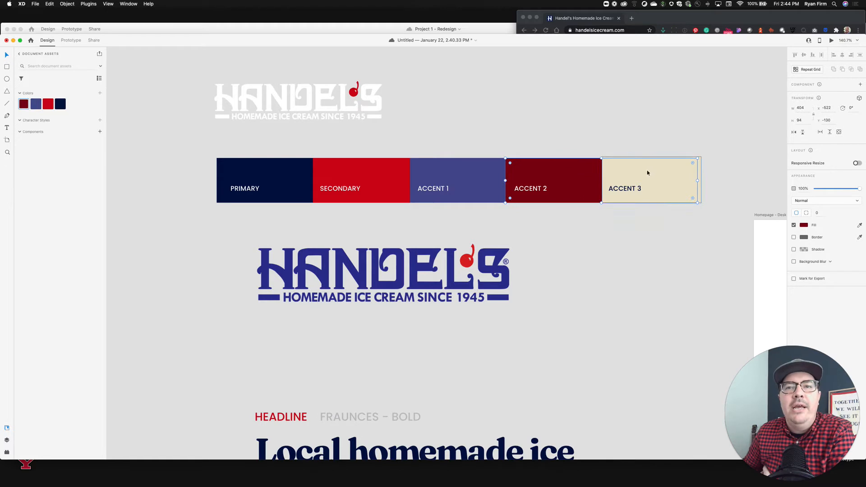
left_click(100, 93)
left_click(133, 189)
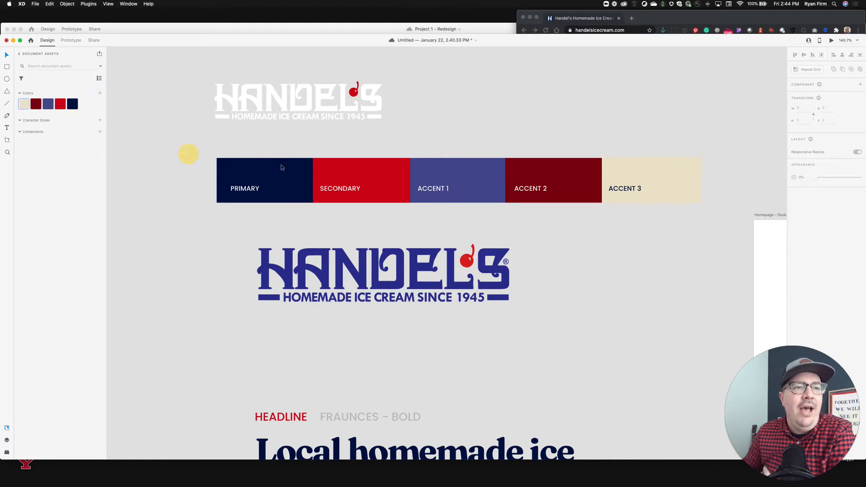
Select the whole row of color swatches and delete it.
left_click_drag(180, 155, 702, 206)
key("Delete")
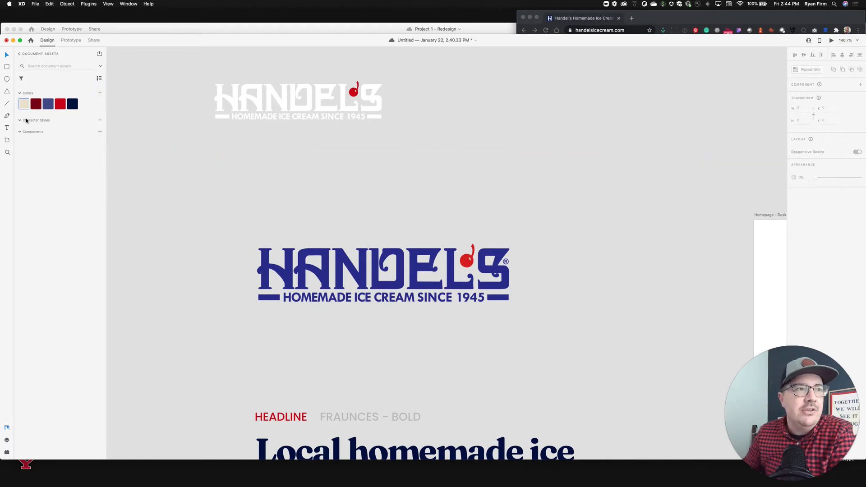
Draw a header rectangle across the top of the Homepage - Desktop artboard, 1366 by 76 px.
scroll(297, 158, "right", 3)
scroll(296, 158, "down", 2)
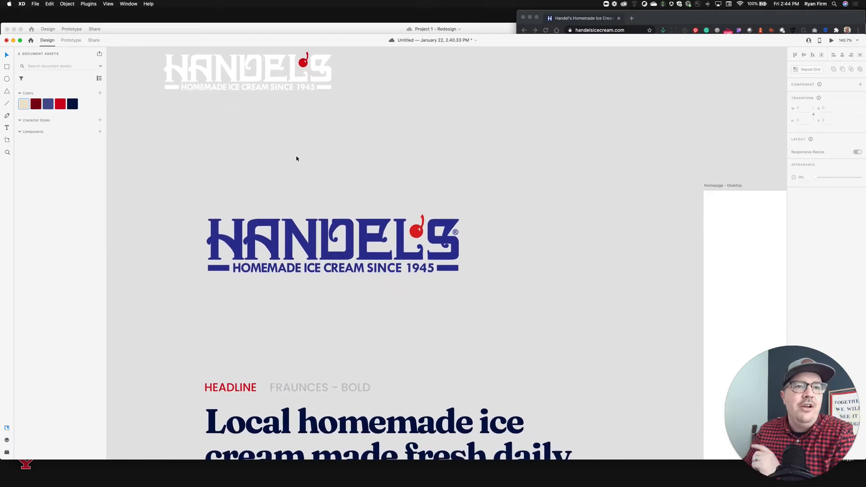
key("r")
scroll(541, 155, "right", 1)
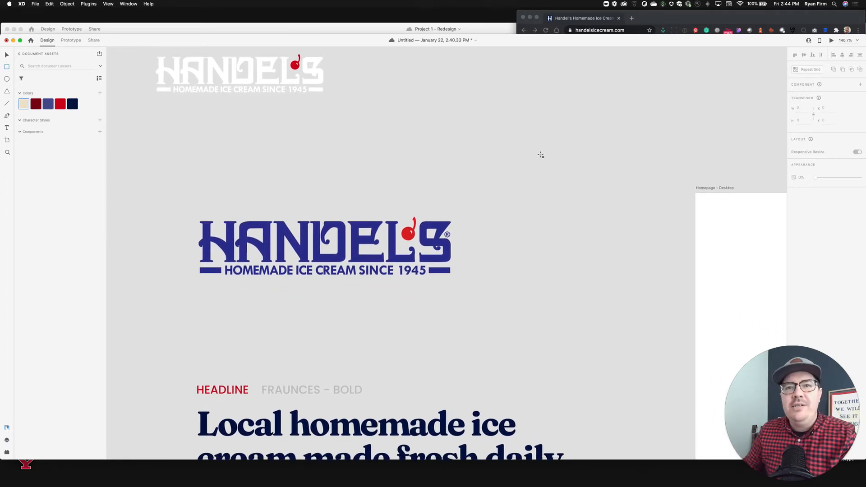
scroll(541, 155, "right", 10)
scroll(541, 156, "down", 5)
scroll(540, 155, "up", 2)
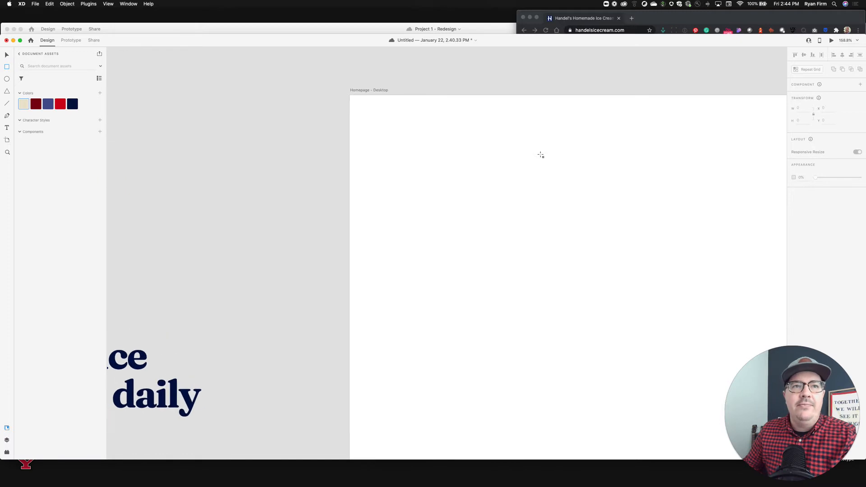
scroll(540, 155, "down", 3)
scroll(541, 155, "right", 5)
scroll(541, 155, "up", 2)
scroll(541, 156, "down", 1)
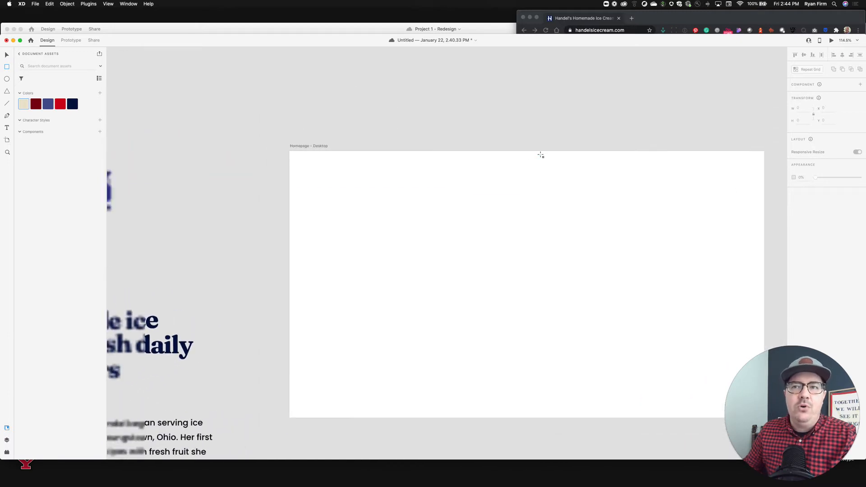
left_click_drag(289, 151, 764, 176)
Move the wireframe sketch image slightly upward beside the artboard.
scroll(764, 177, "right", 5)
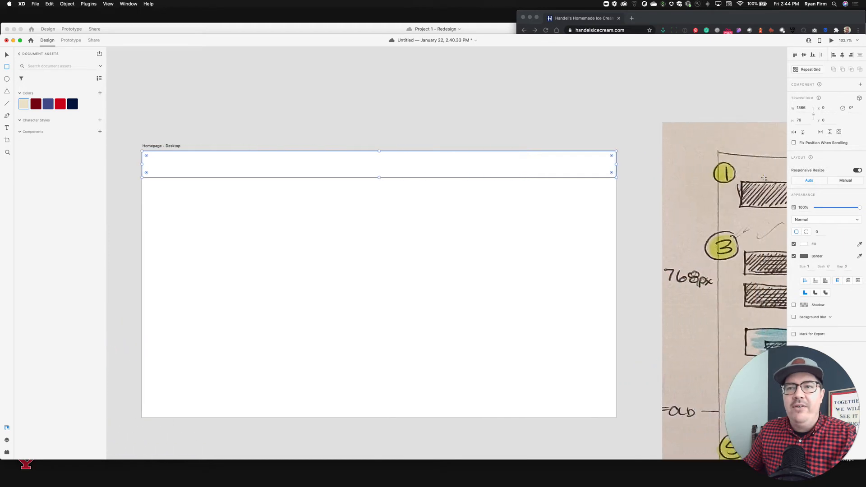
scroll(763, 178, "right", 3)
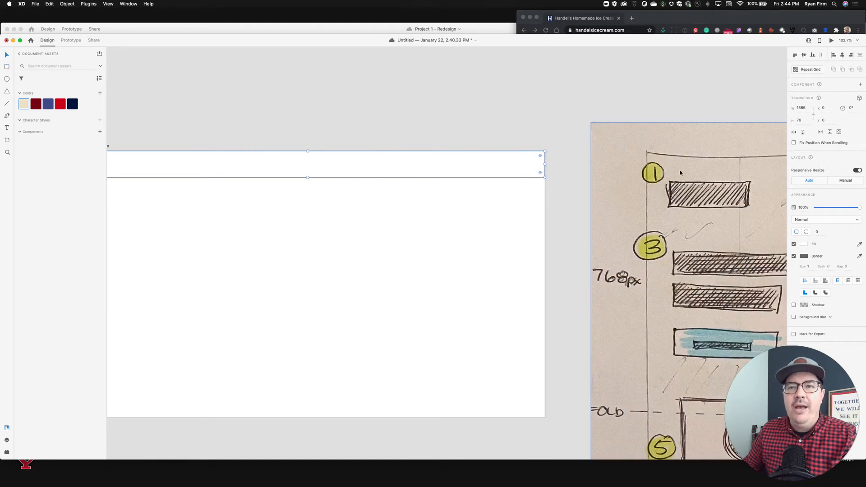
left_click_drag(679, 172, 681, 155)
Resize the header rectangle's height to 100 px.
scroll(680, 152, "down", 5)
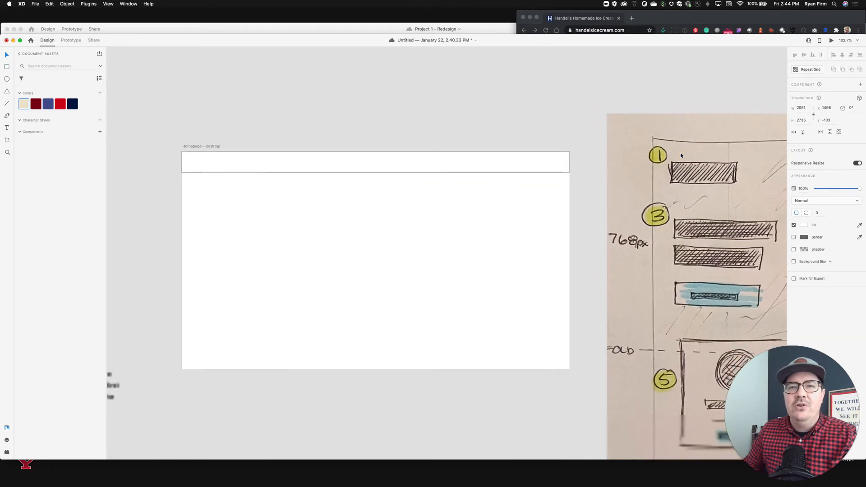
scroll(680, 152, "right", 9)
scroll(680, 153, "right", 2)
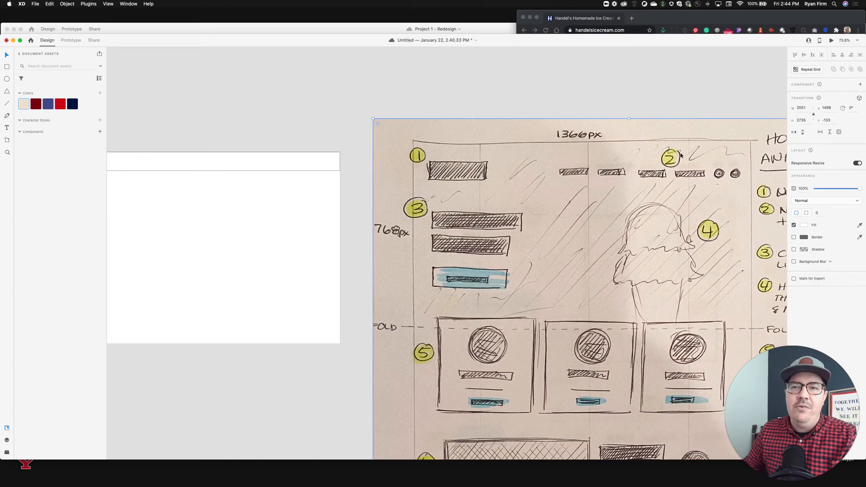
scroll(543, 179, "left", 3)
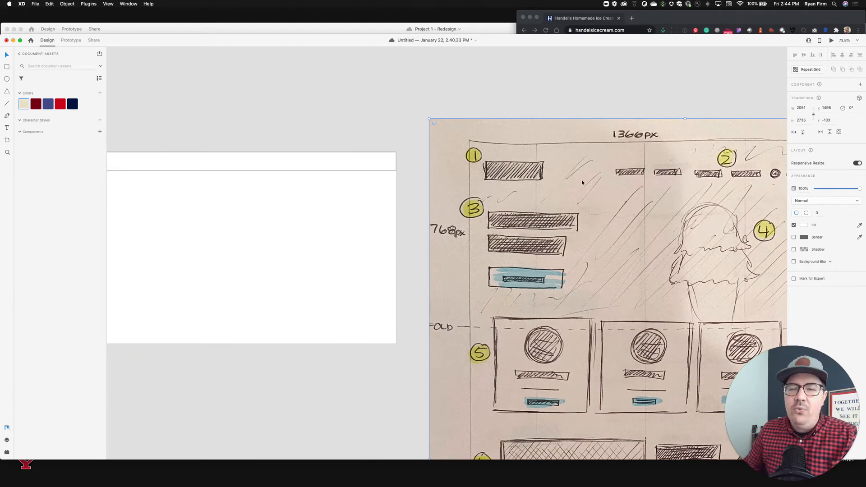
scroll(410, 173, "left", 2)
scroll(410, 173, "left", 2)
left_click(398, 170)
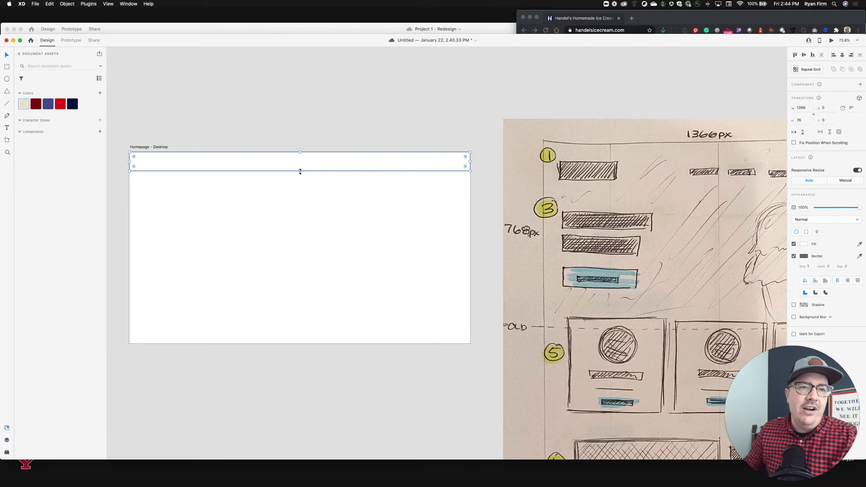
left_click_drag(300, 170, 298, 176)
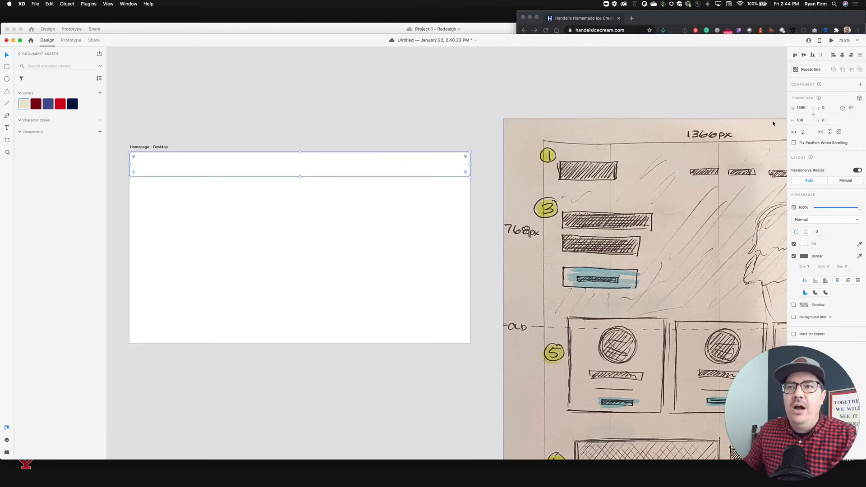
Try the different brand color swatches as the header rectangle's fill.
left_click(445, 128)
scroll(398, 136, "left", 5)
left_click(337, 169)
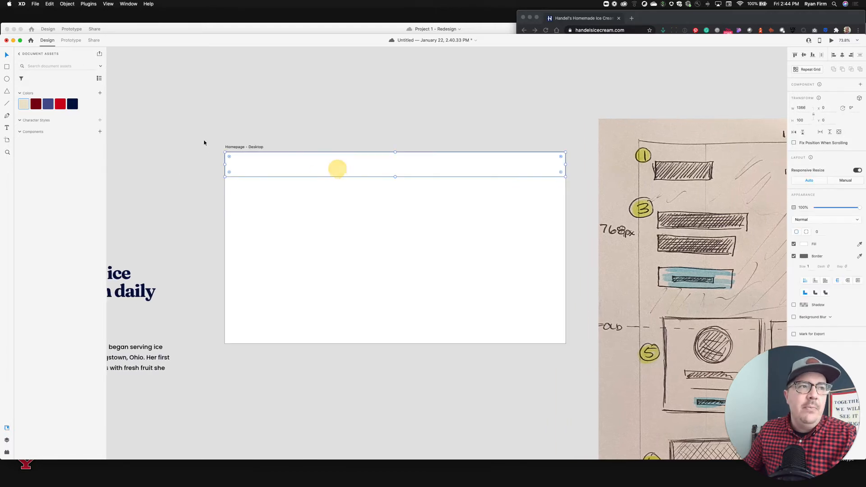
left_click(73, 105)
left_click(60, 107)
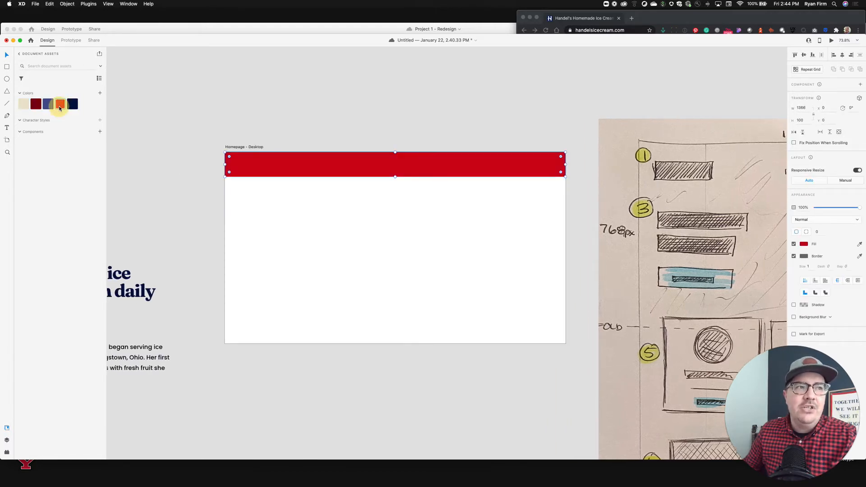
left_click(47, 105)
left_click(36, 105)
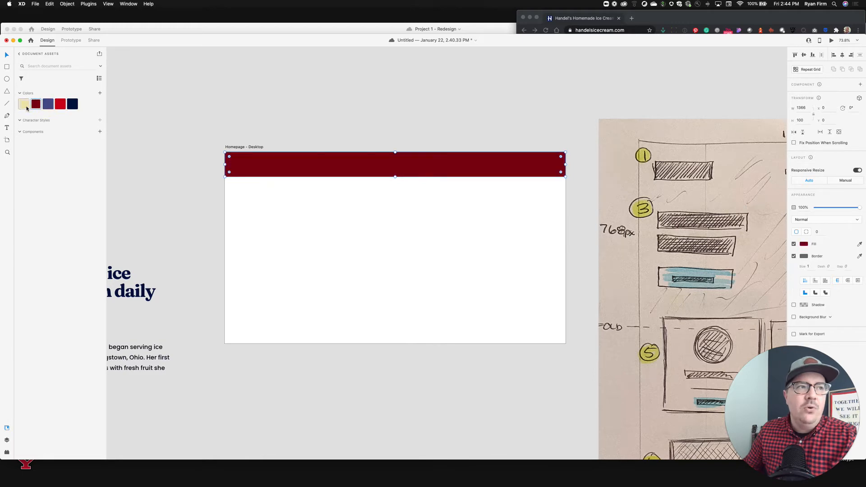
left_click(24, 106)
left_click(72, 105)
left_click(59, 105)
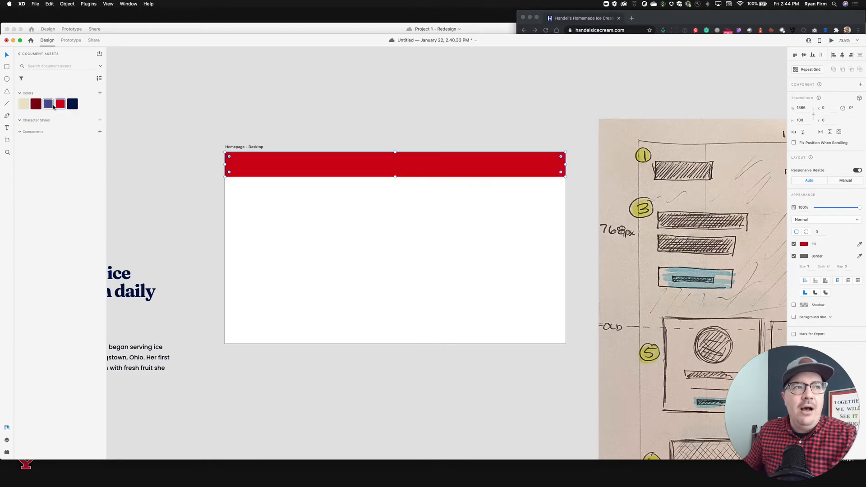
Sample a light gray from the canvas with the eyedropper as the header rectangle's fill.
left_click(803, 245)
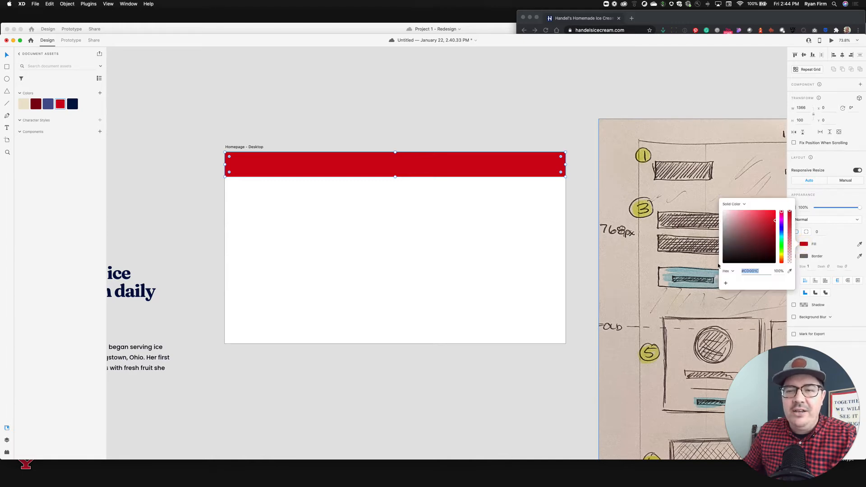
left_click(789, 271)
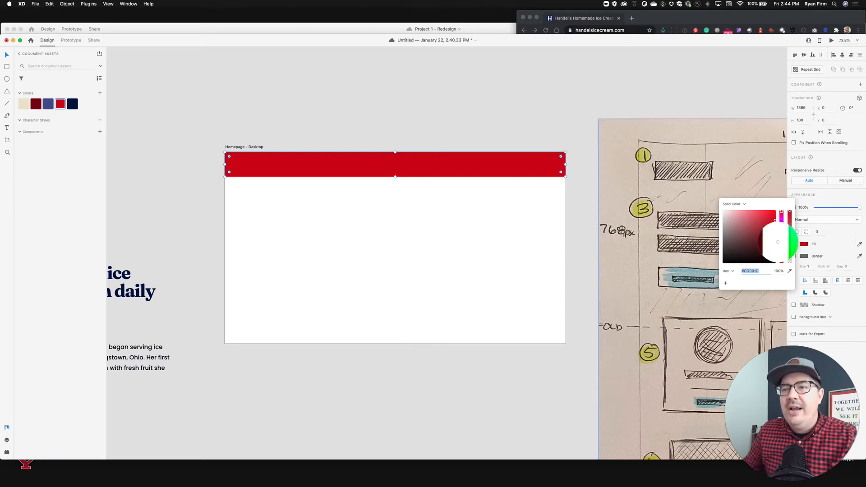
left_click(567, 73)
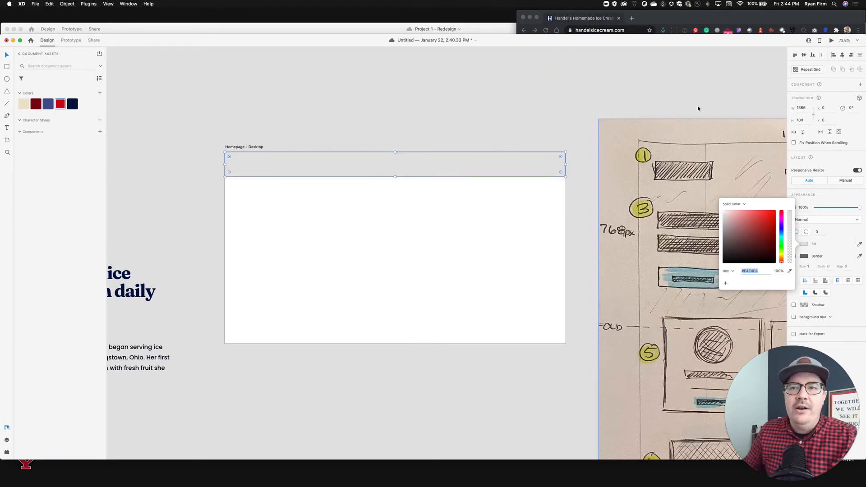
left_click(689, 78)
left_click(402, 174)
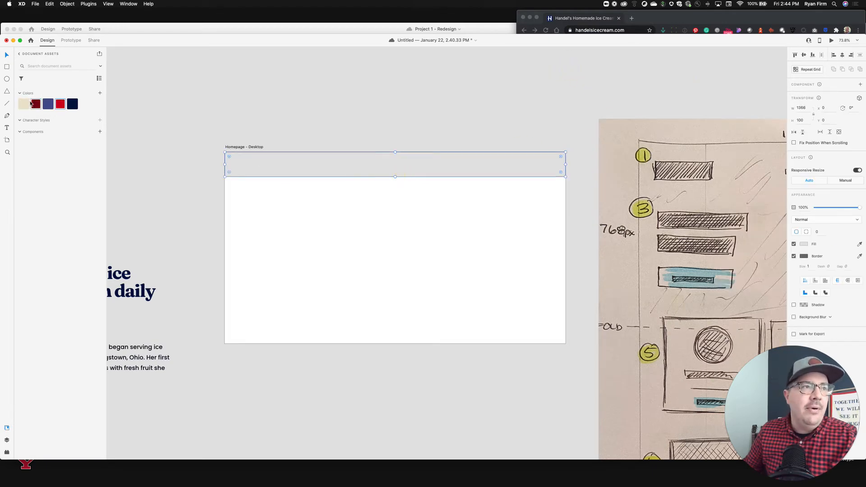
Apply the Primary navy swatch to the header rectangle's fill.
left_click(73, 104)
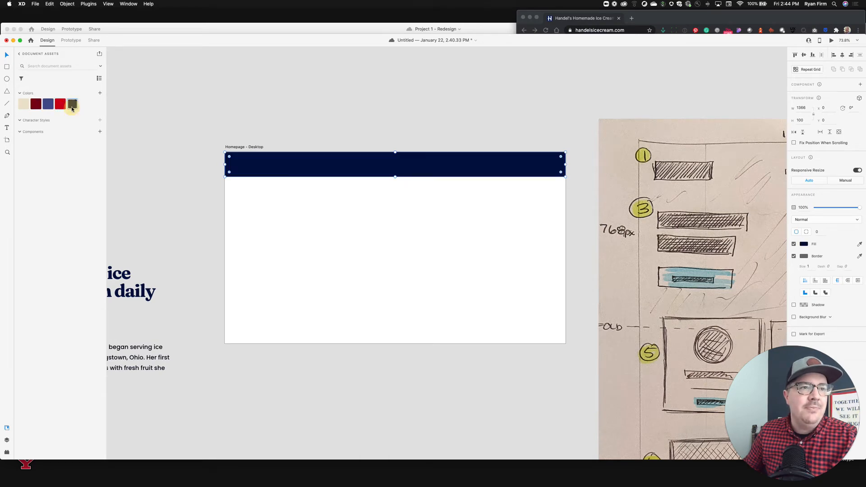
left_click(99, 94)
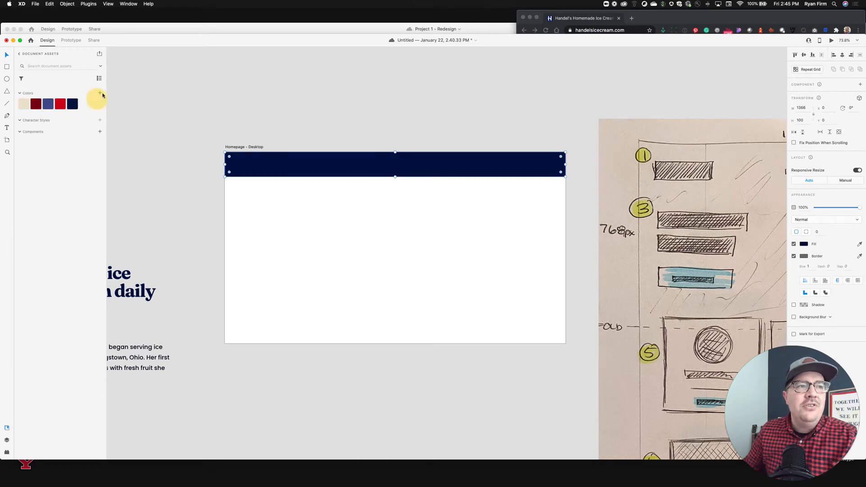
left_click(291, 117)
Set the header rectangle's fill to a dark slate gray and add that color to the document's color assets.
left_click(286, 173)
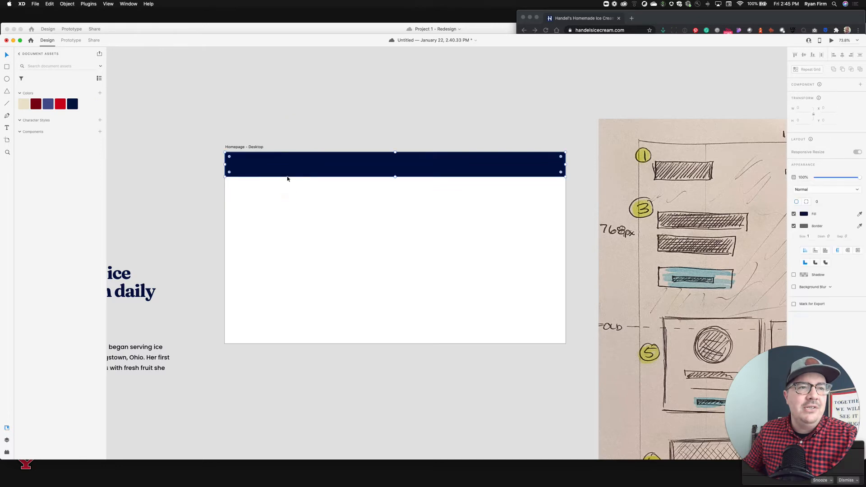
left_click(804, 245)
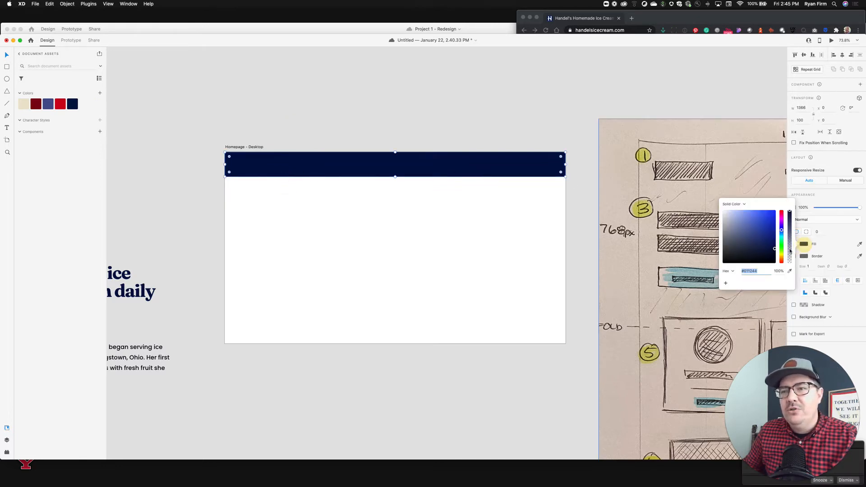
left_click(734, 247)
left_click_drag(735, 248, 734, 249)
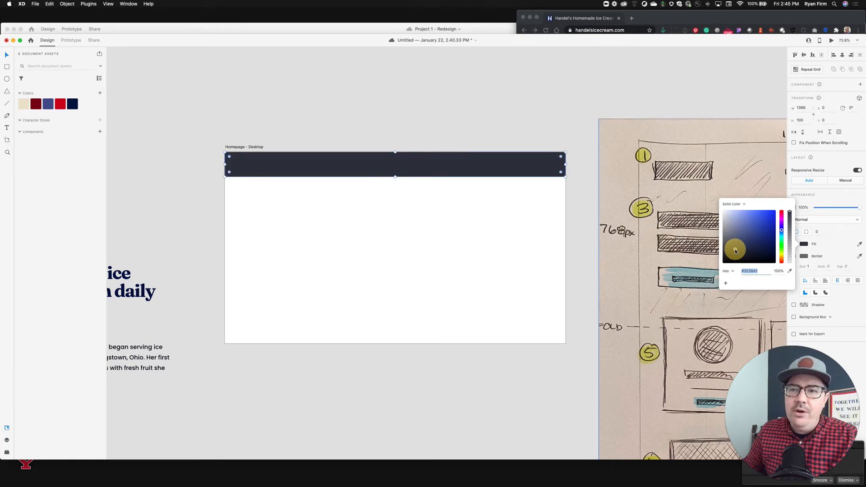
left_click(100, 92)
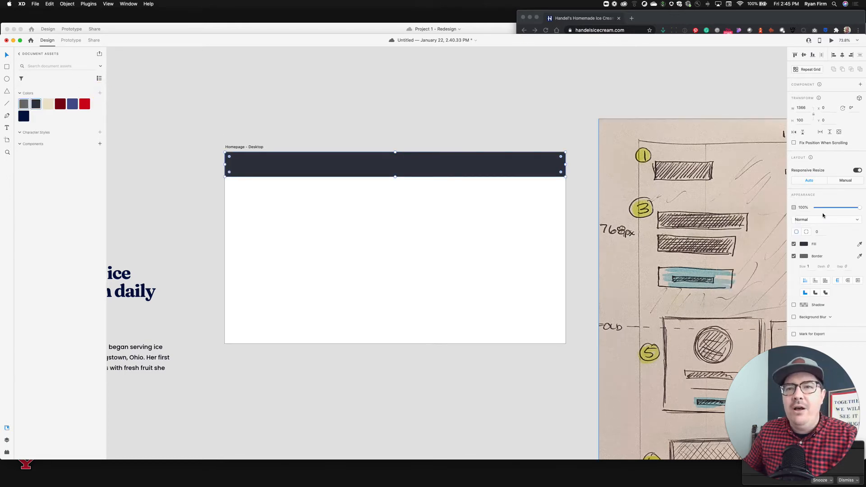
Set the header rectangle's fill to white and add white to the document's color assets.
left_click(804, 244)
left_click_drag(746, 241, 714, 203)
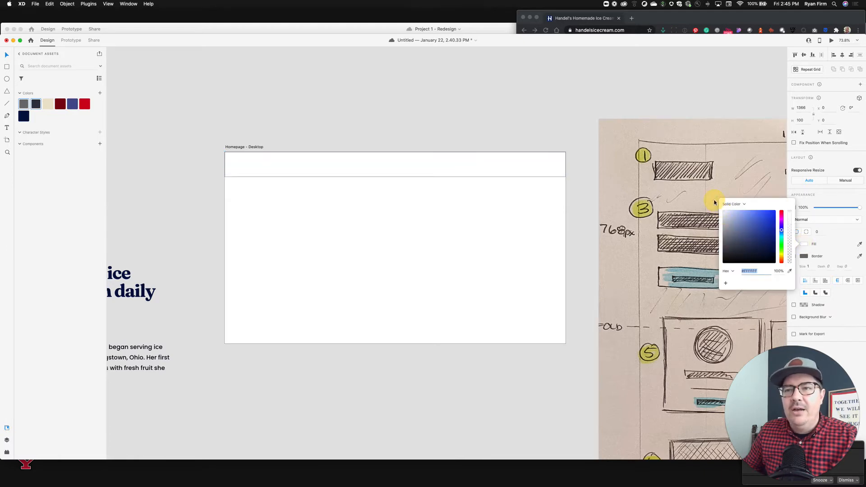
left_click(545, 112)
left_click(527, 161)
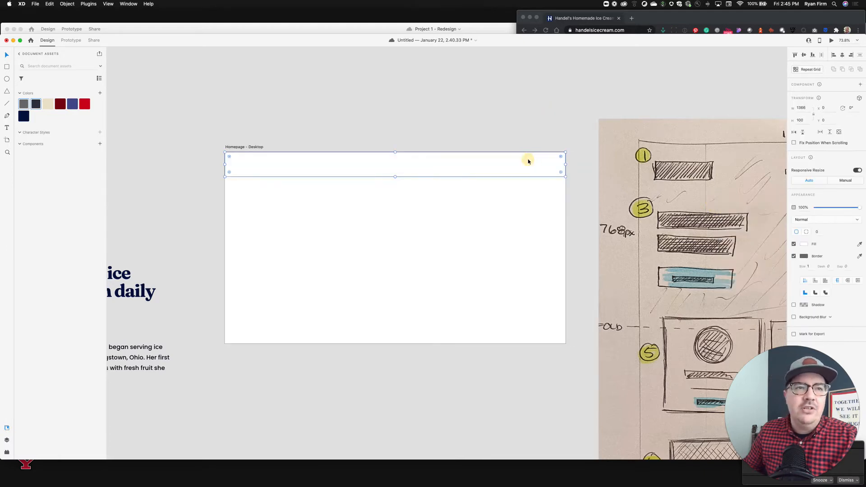
left_click(100, 93)
Turn off the header rectangle's border.
left_click(277, 93)
left_click(344, 172)
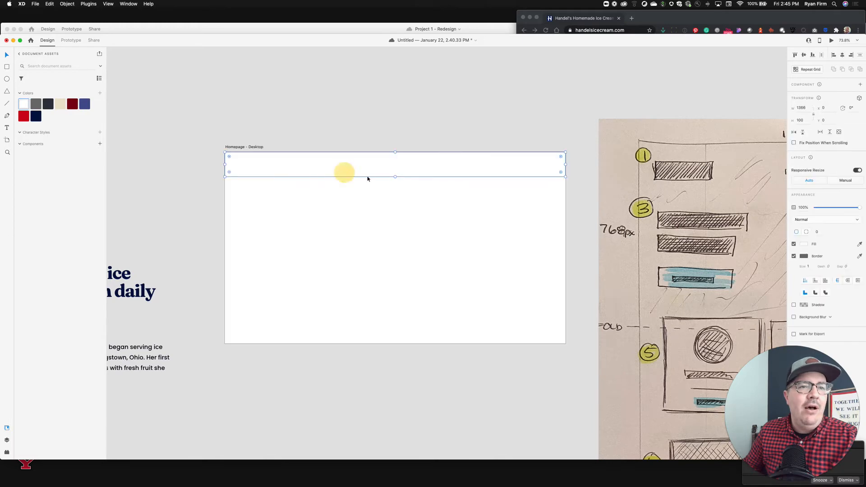
left_click(794, 255)
left_click(441, 138)
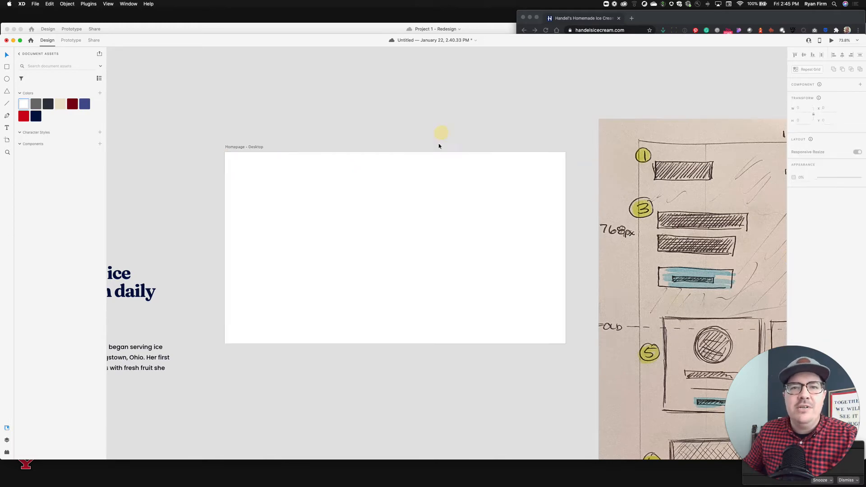
Fill the header rectangle with the medium gray color asset.
left_click(285, 158)
left_click(36, 104)
left_click(259, 107)
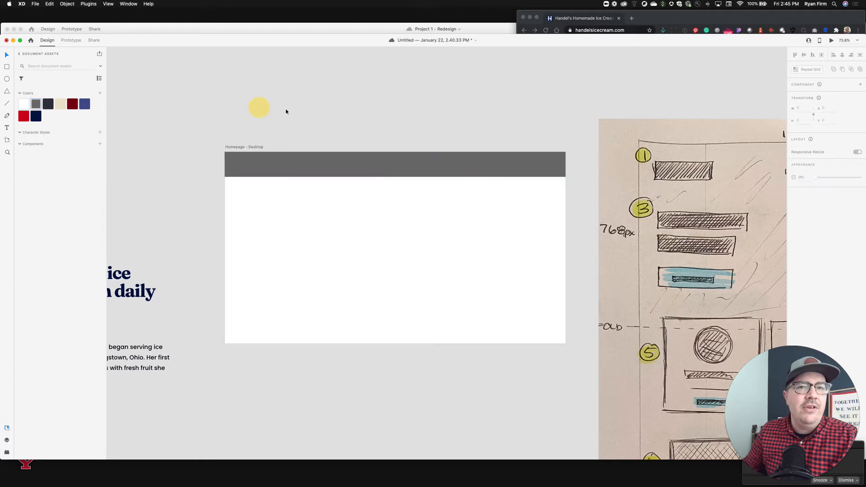
left_click(412, 170)
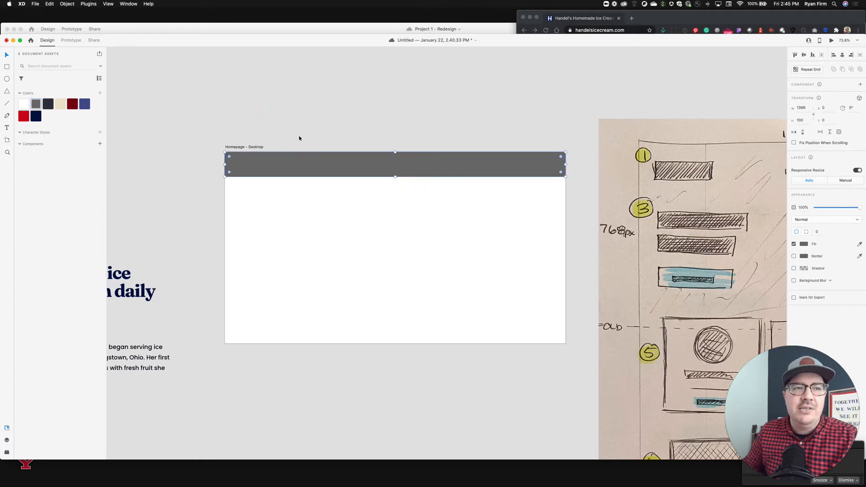
Fill the header rectangle with the white color asset.
left_click(303, 122)
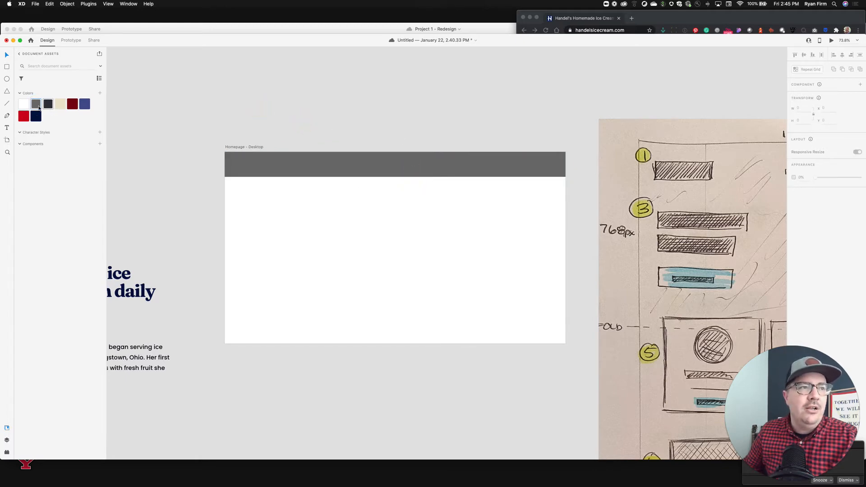
left_click(287, 158)
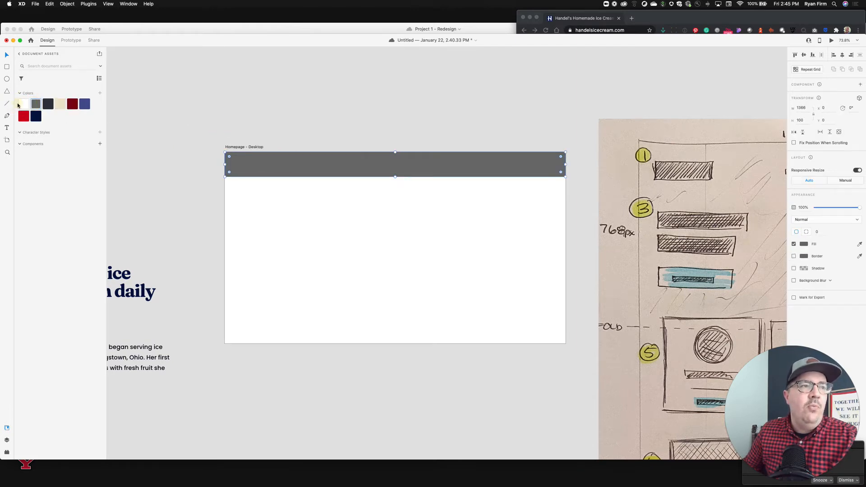
left_click(20, 105)
left_click(165, 105)
Set the headline text's color to the navy asset and add its Fraunces style to the character styles.
scroll(188, 111, "left", 5)
scroll(187, 111, "down", 2)
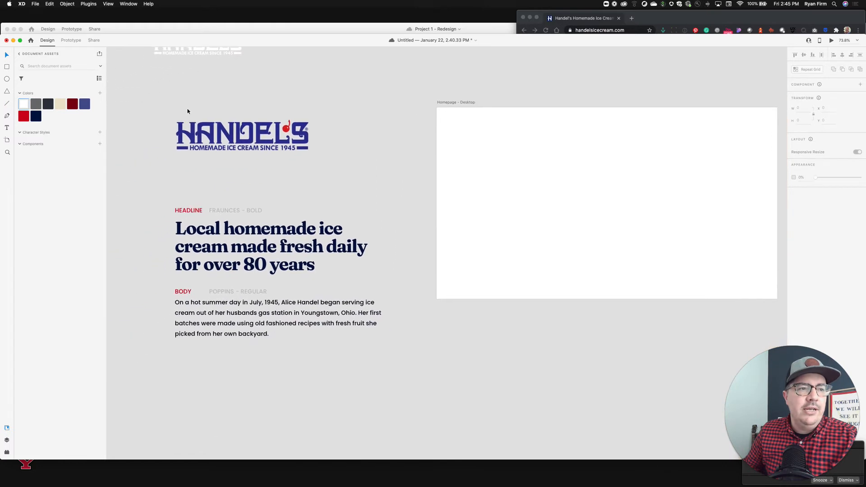
left_click(313, 244)
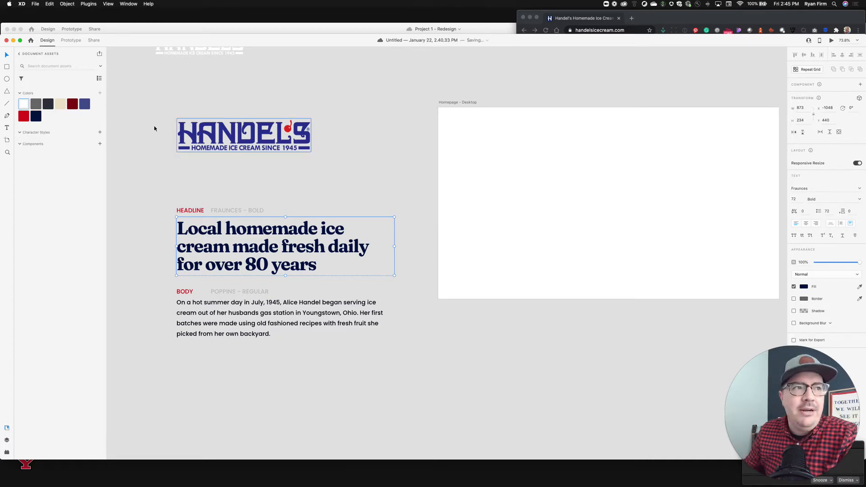
left_click(49, 107)
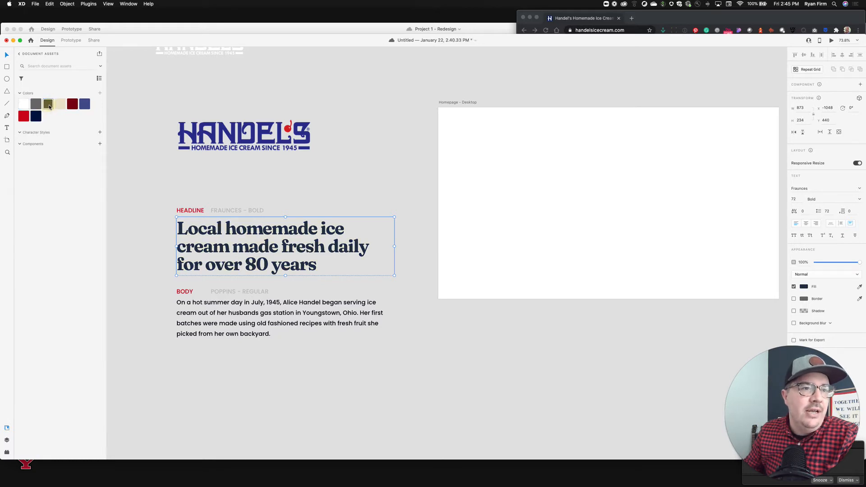
left_click(36, 116)
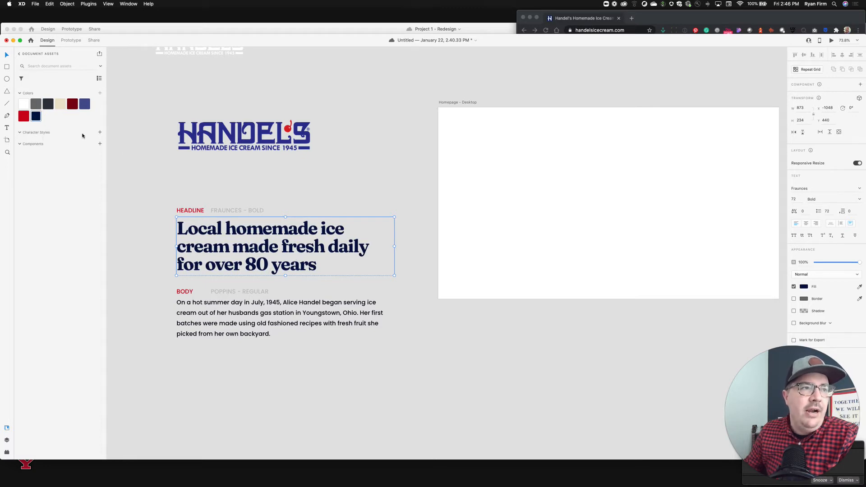
left_click(100, 134)
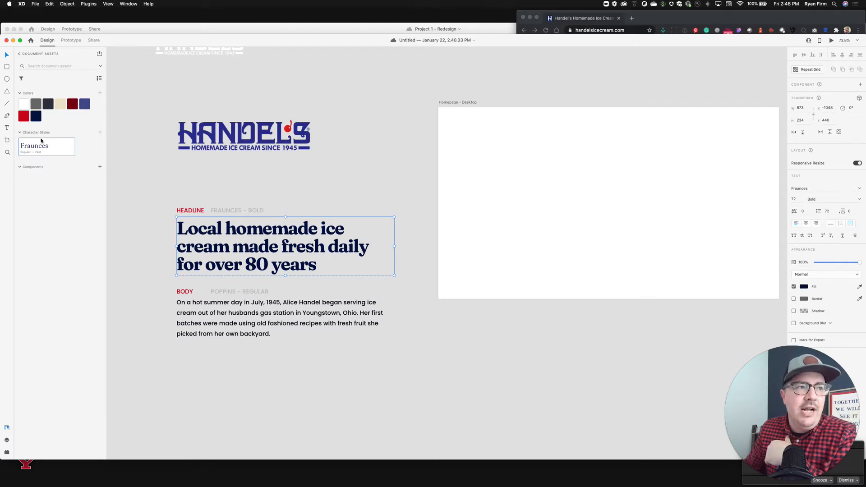
Set the body paragraph's font size to 16.
left_click(296, 309)
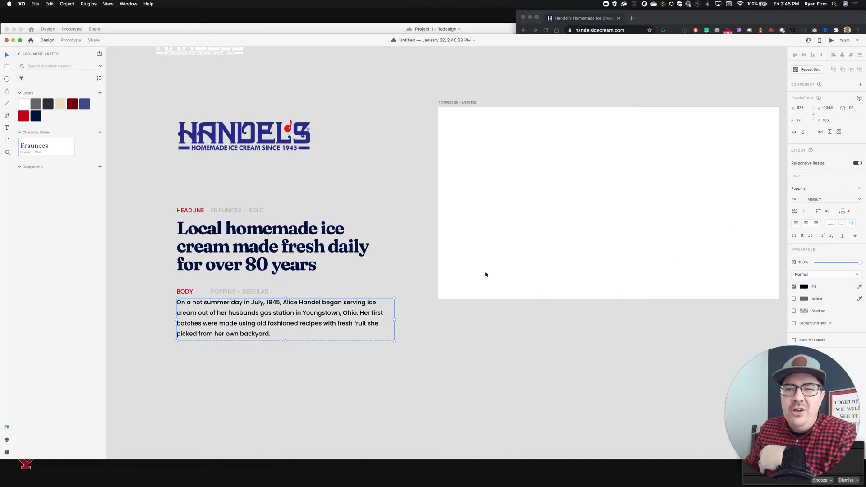
left_click(794, 200)
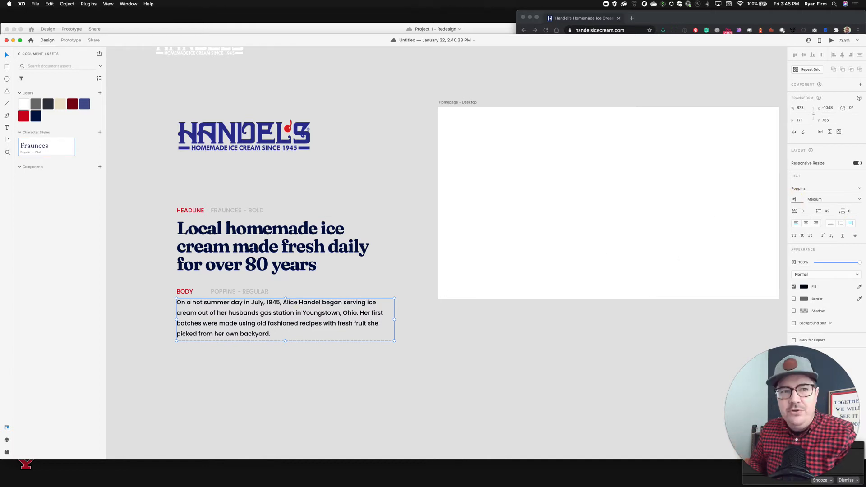
type("16")
key("Return")
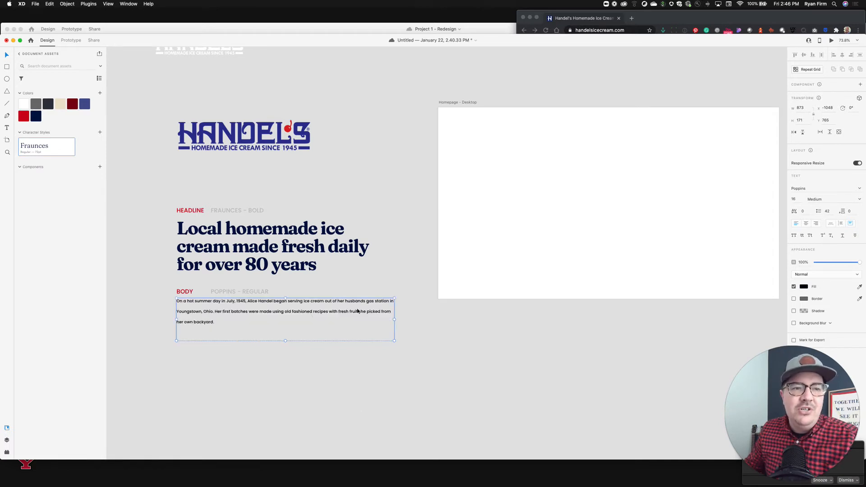
Set the body paragraph's line spacing to 24, save the document, and add its Poppins style to the character styles.
left_click(828, 211)
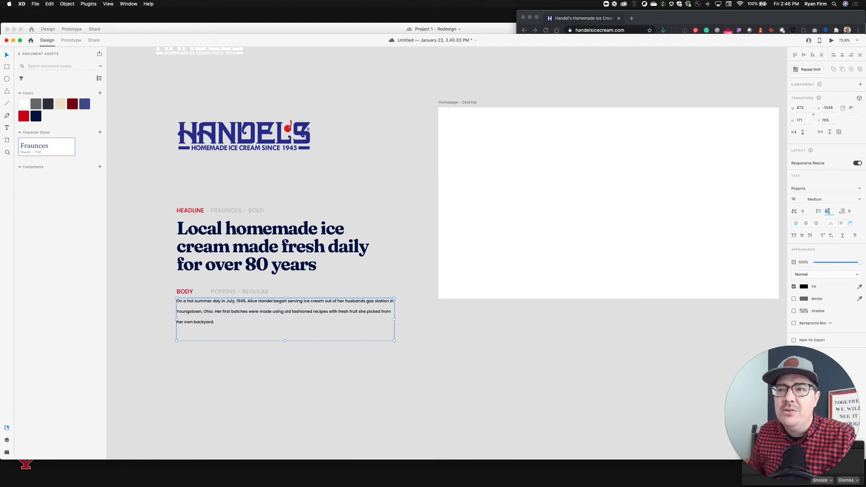
key("super+s")
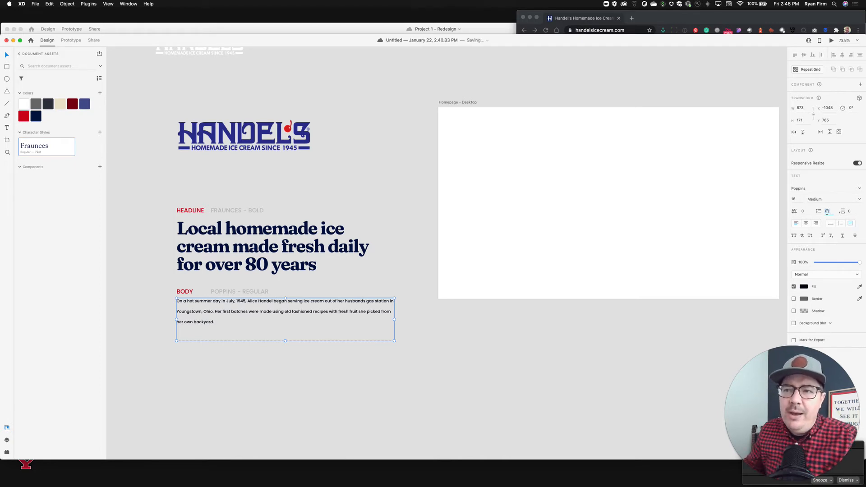
left_click(827, 211)
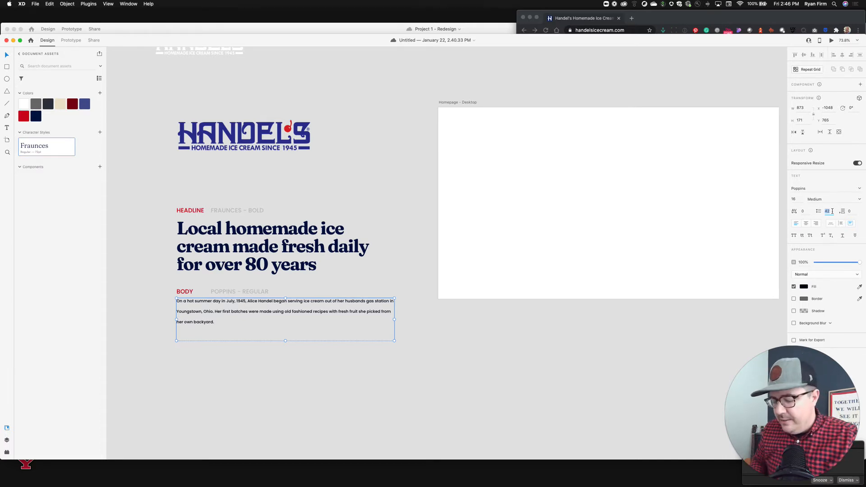
type("4")
key("Return")
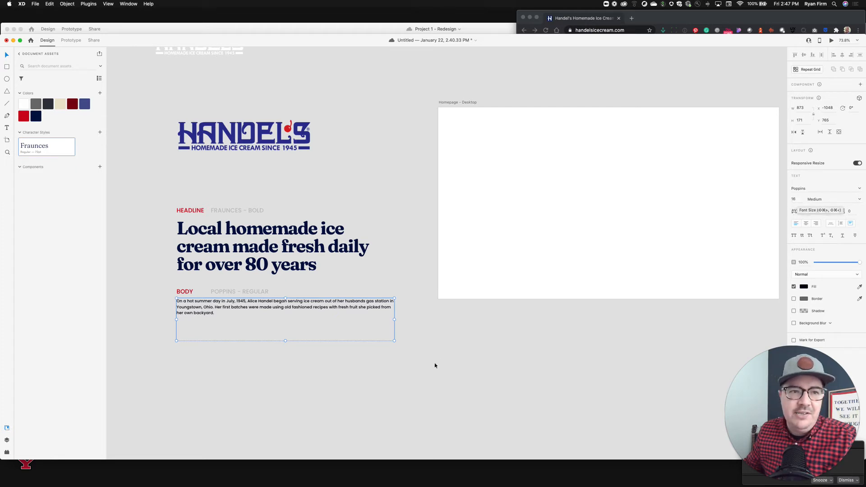
left_click(100, 134)
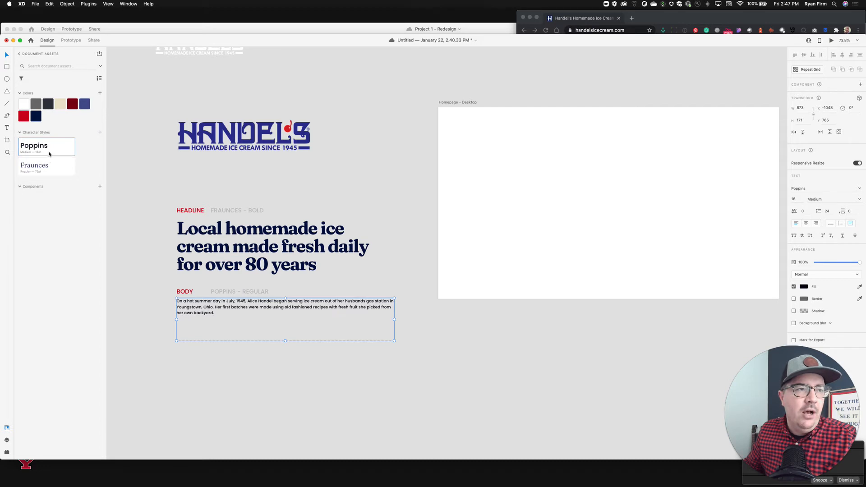
Draw a placeholder text area inside the artboard and apply the Fraunces character style to it.
left_click(145, 179)
left_click(265, 319)
left_click(527, 228)
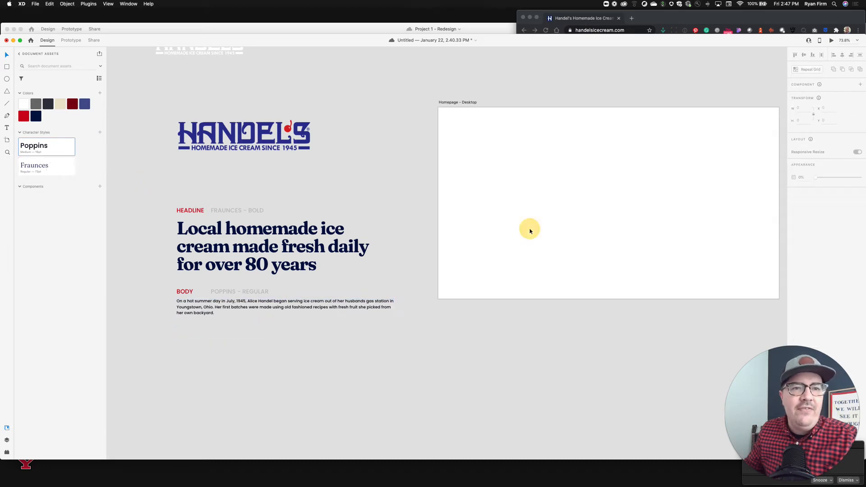
scroll(521, 228, "right", 3)
key("t")
left_click_drag(357, 172, 468, 236)
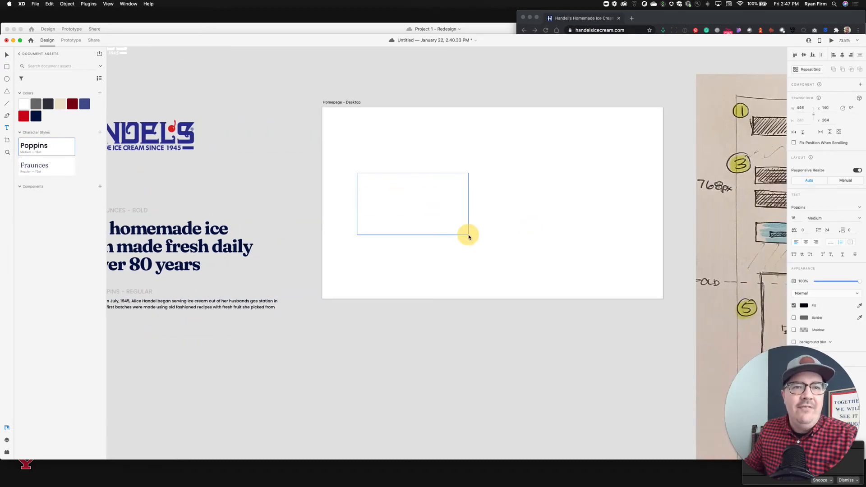
type("aa;lkdflkdjsf;akjfd;daljf;adjf;ajdfa;dlskfja;lkfj;aljdflj;aldsjf")
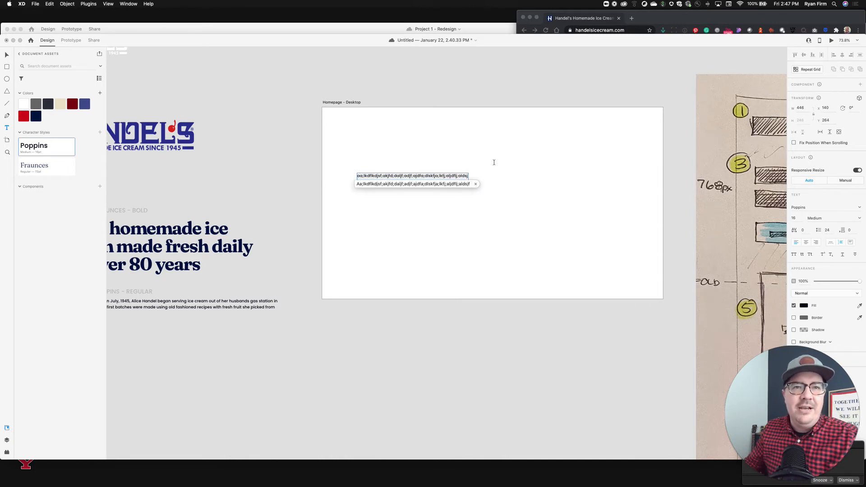
key("Return")
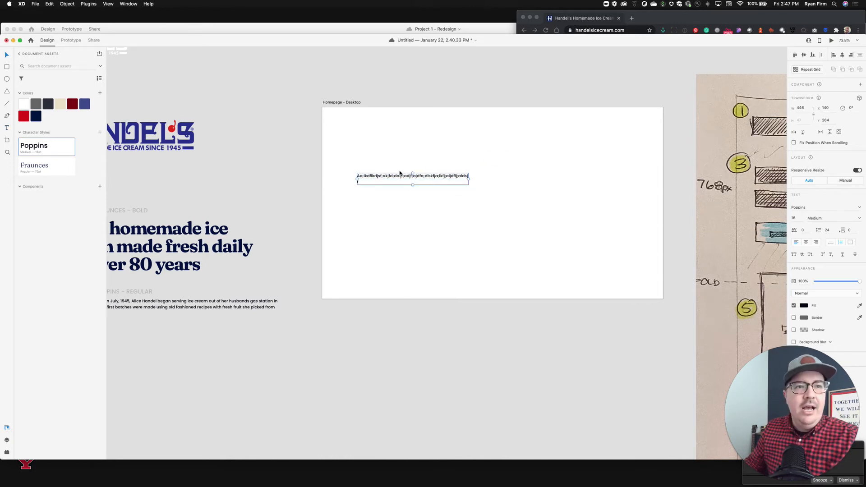
left_click(399, 173)
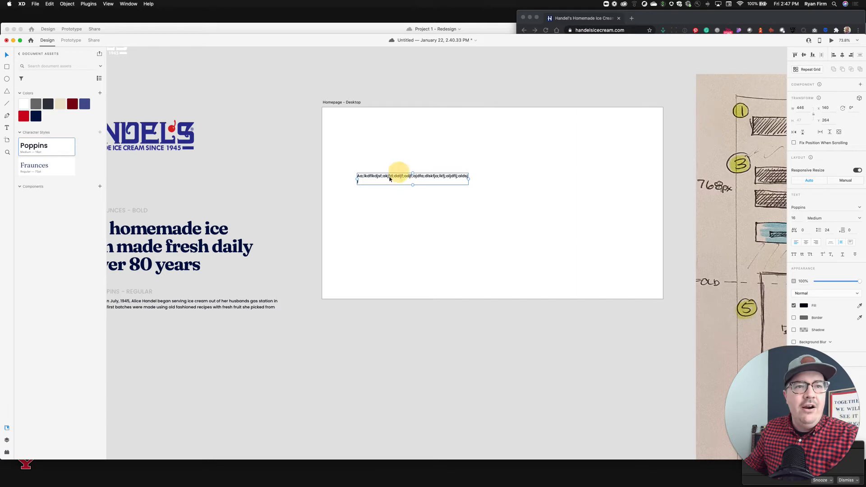
left_click(44, 169)
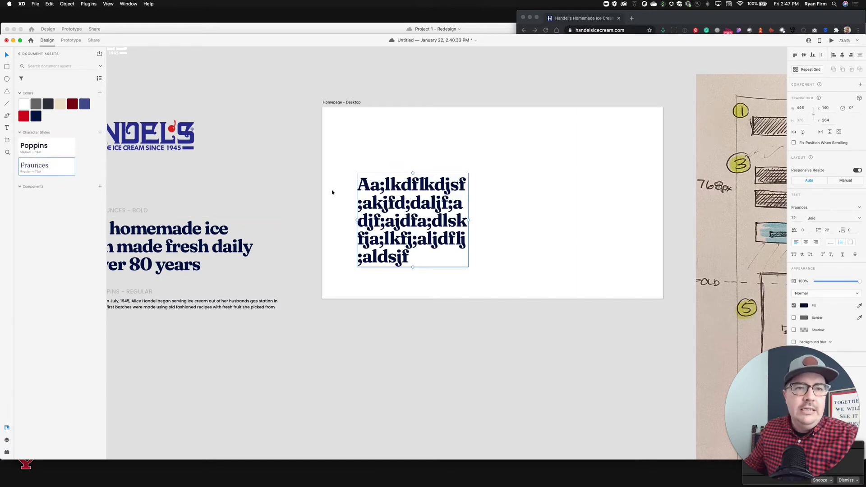
Widen the placeholder text, recolor it with the red asset, and delete it.
left_click_drag(469, 220, 515, 219)
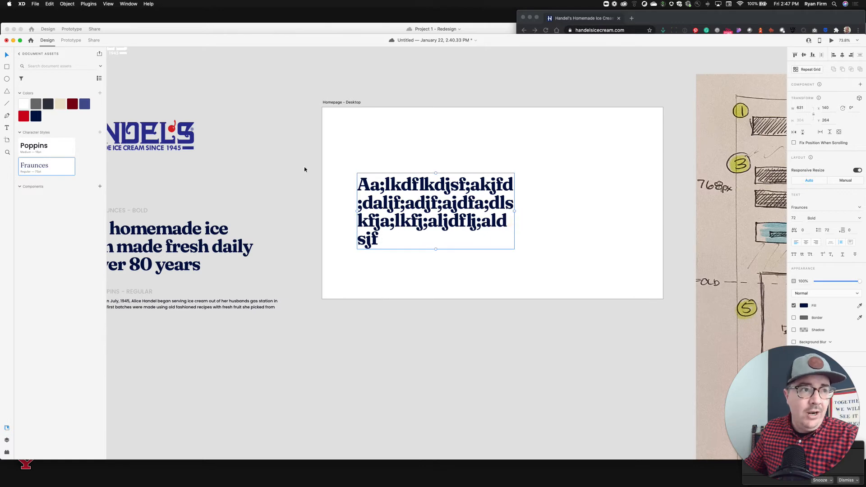
left_click(24, 117)
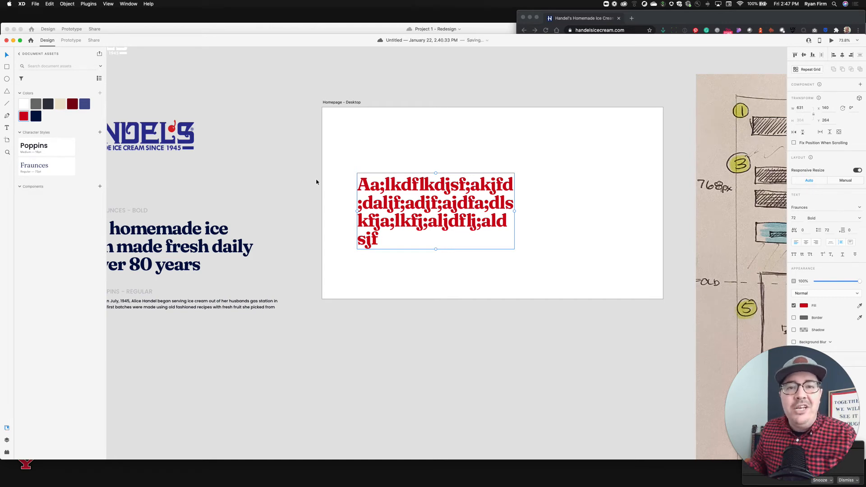
left_click(383, 204)
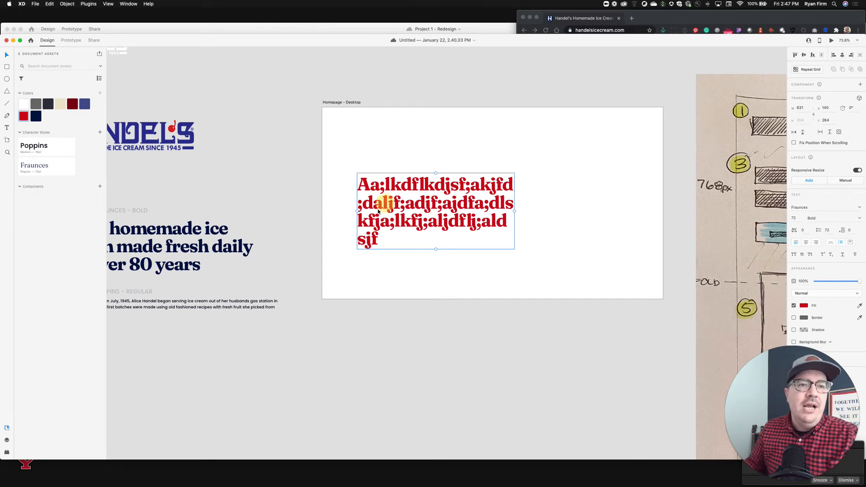
left_click(436, 209)
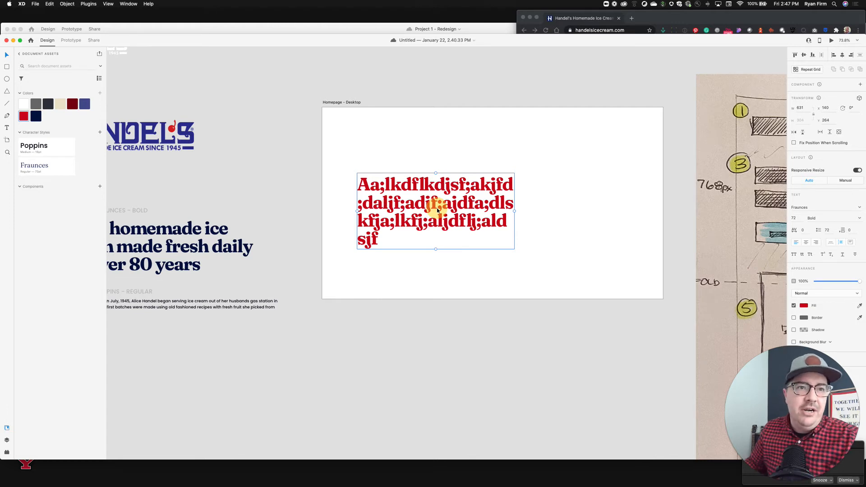
left_click_drag(436, 209, 431, 222)
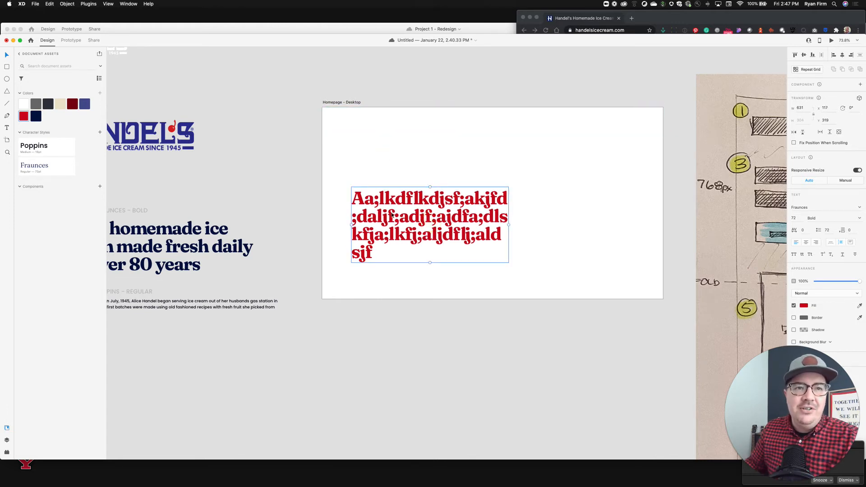
key("Delete")
Resize the Handel's logo to 250 px wide.
left_click(192, 144)
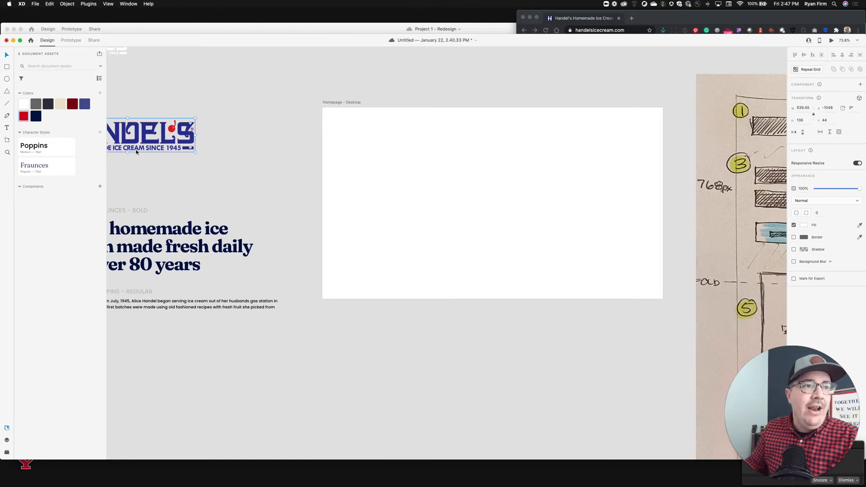
scroll(189, 168, "left", 4)
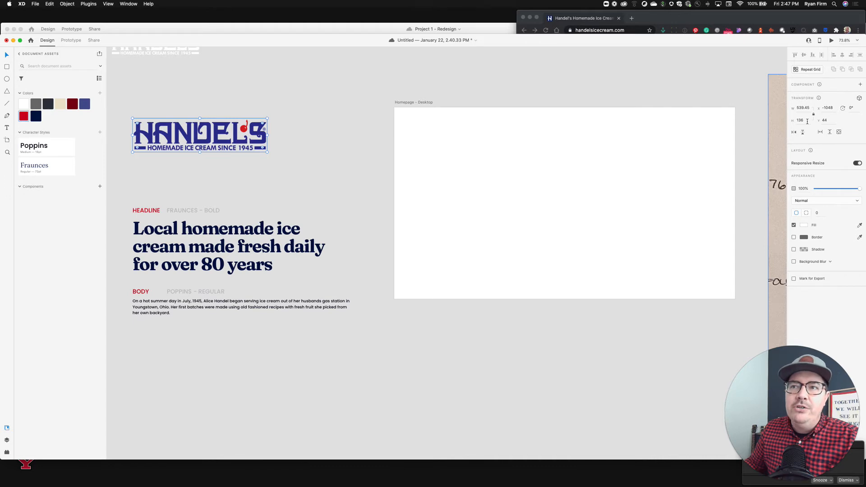
left_click(803, 108)
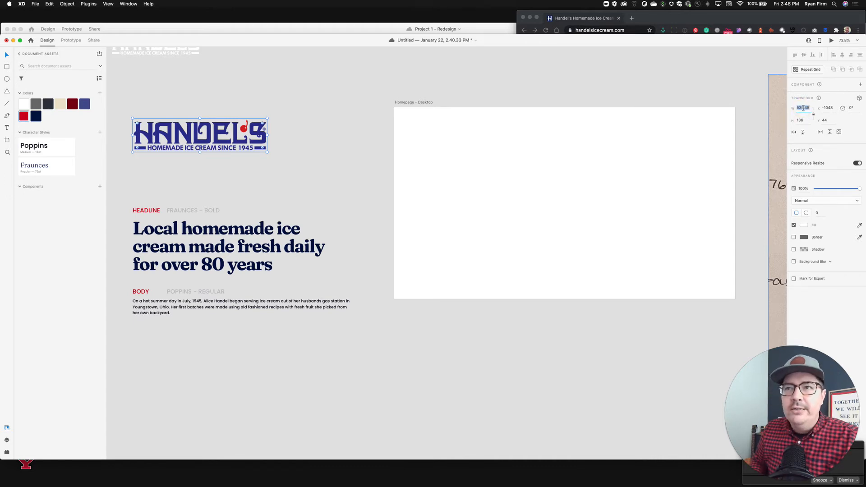
type("2")
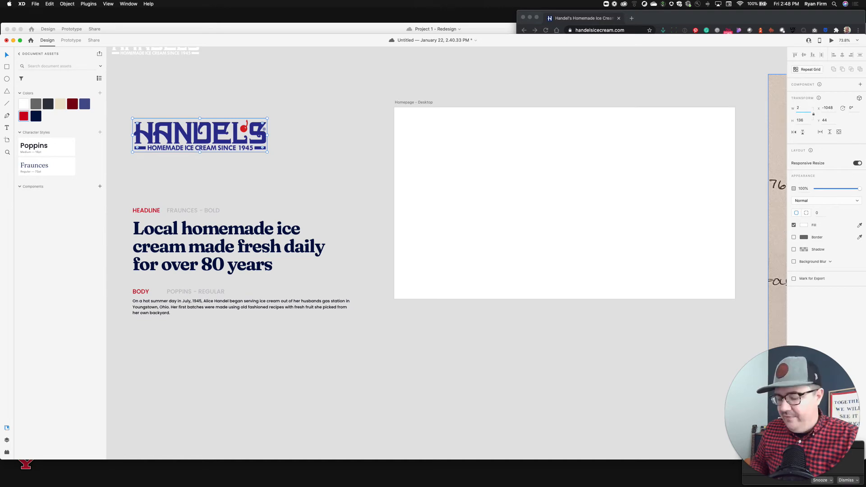
type("50")
key("Return")
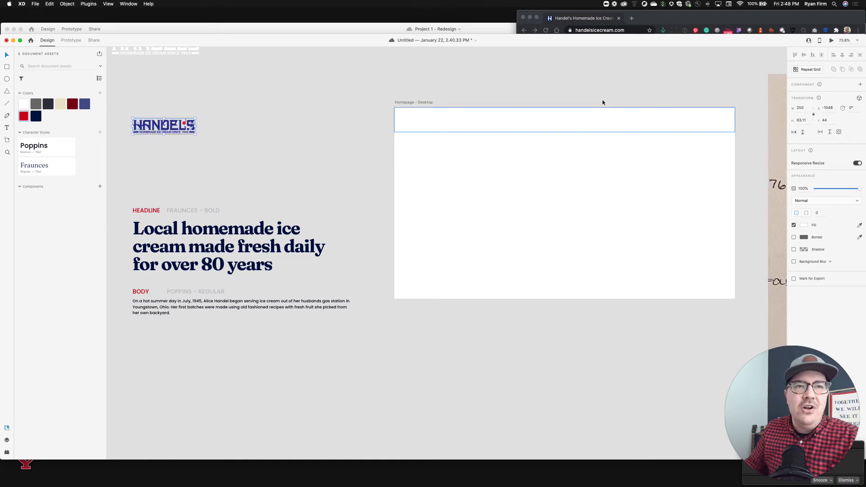
Turn the Handel's logo into a component.
left_click(255, 117)
left_click(189, 131)
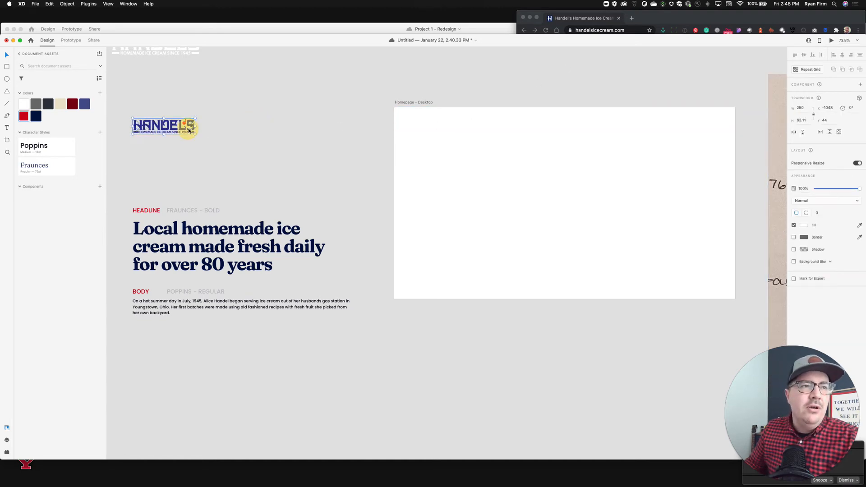
left_click(99, 187)
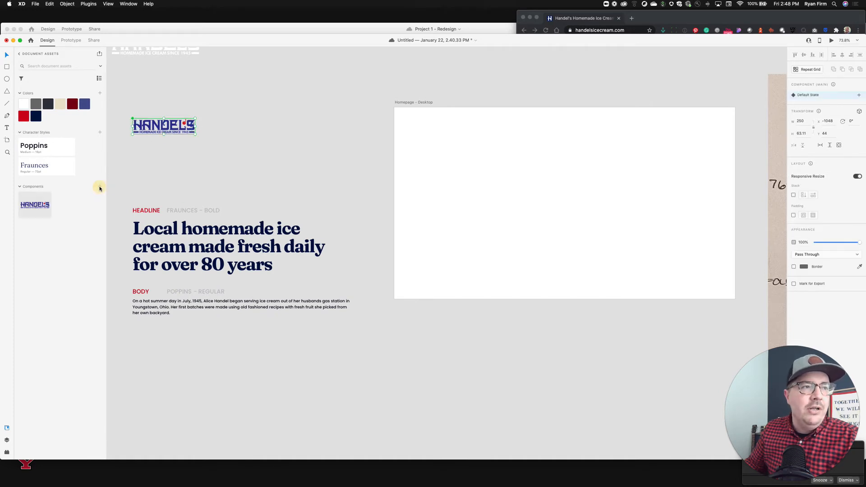
Place an instance of the logo component near the upper left of the Homepage - Desktop artboard.
left_click(280, 162)
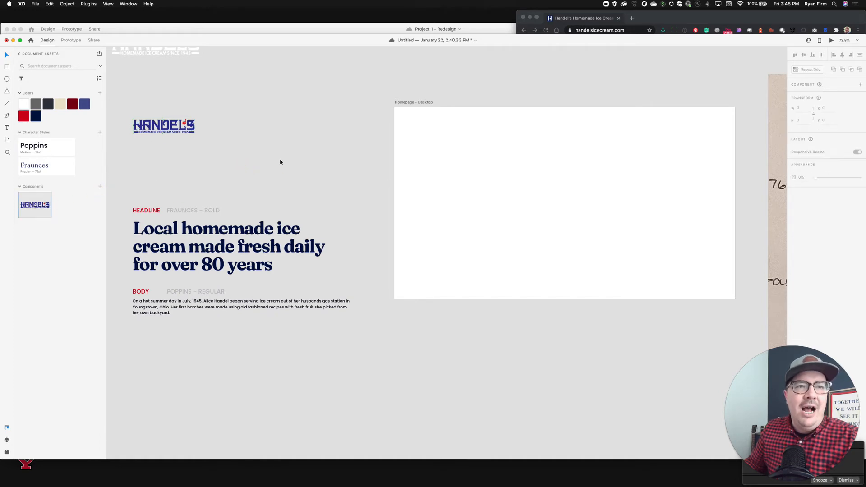
left_click_drag(37, 199, 451, 136)
left_click(491, 165)
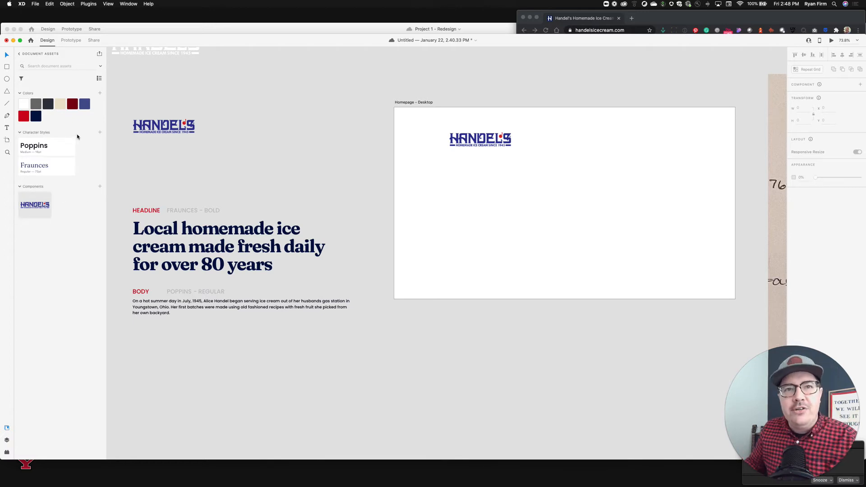
Delete the logo instance from the Homepage - Desktop artboard.
left_click(503, 150)
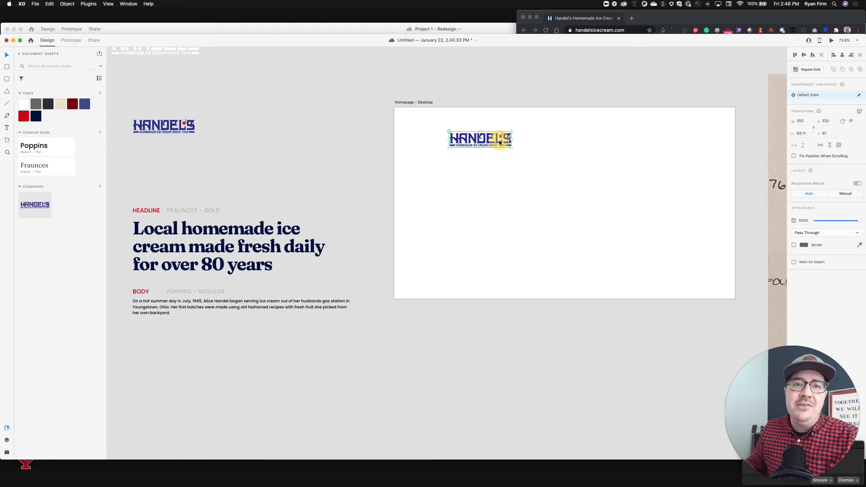
key("Delete")
Paste a copy of the 1366 x 100 header rectangle and move it down directly below the top one.
left_click(451, 152)
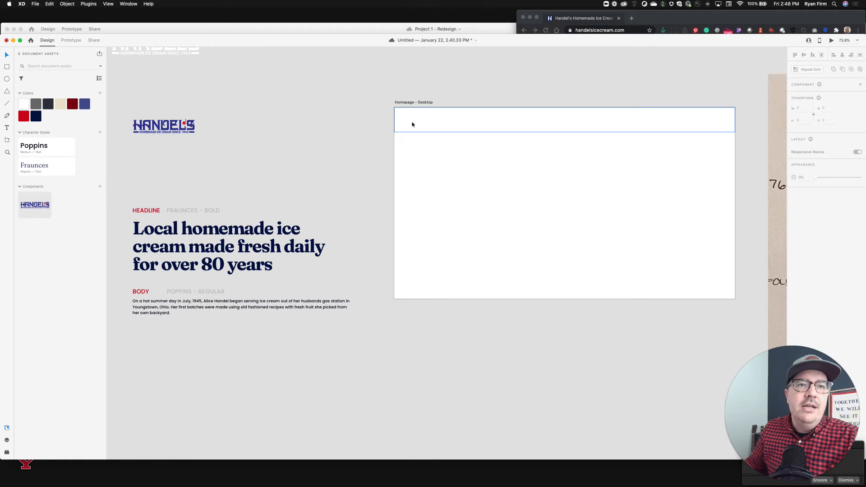
scroll(412, 124, "up", 2)
scroll(412, 124, "down", 3)
scroll(412, 125, "up", 4)
scroll(412, 125, "up", 5)
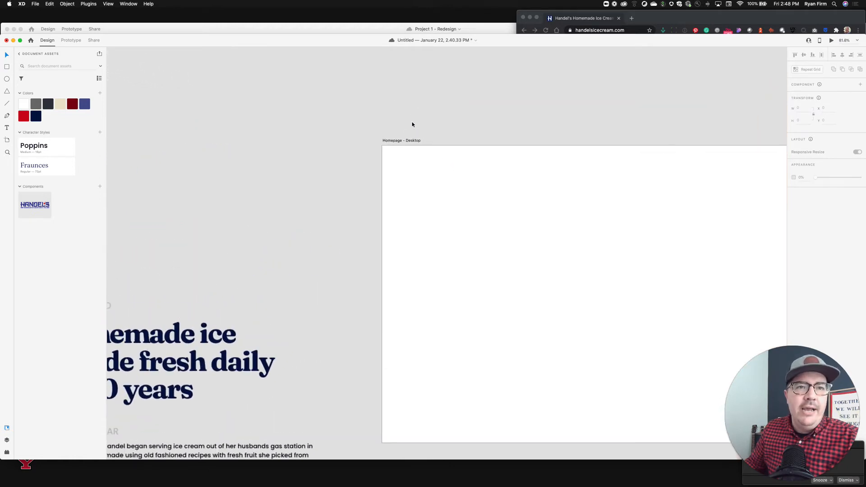
scroll(412, 125, "down", 3)
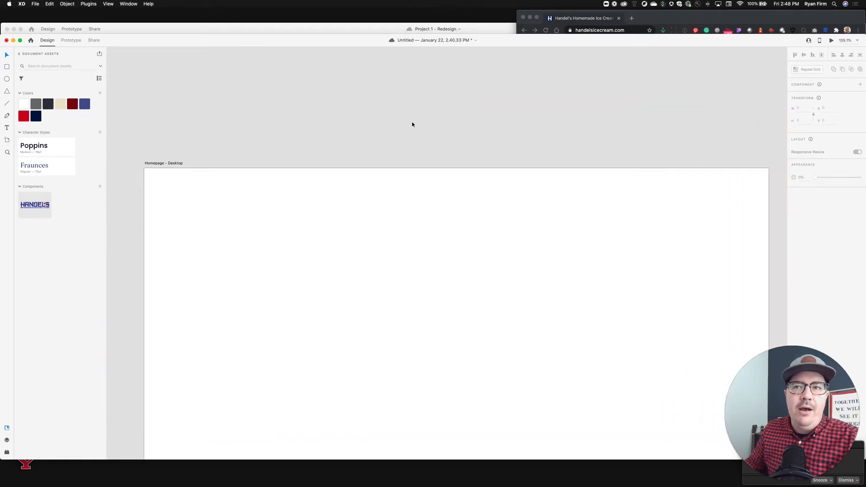
scroll(294, 158, "up", 1)
key("super+v")
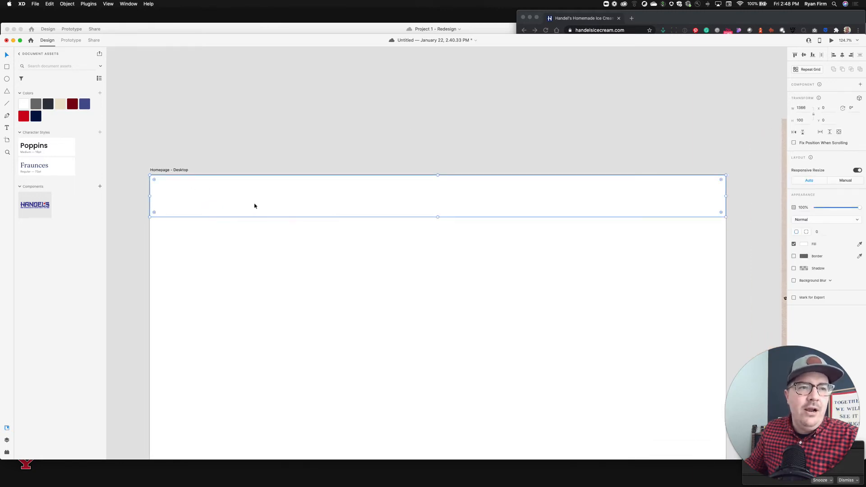
left_click_drag(293, 201, 293, 237)
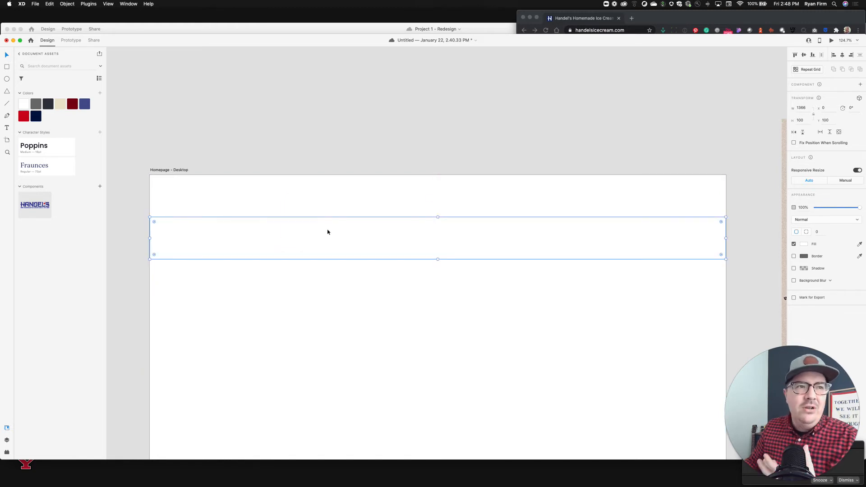
Fill the lower rectangle with the gray color asset and lighten it to a light gray.
left_click(38, 112)
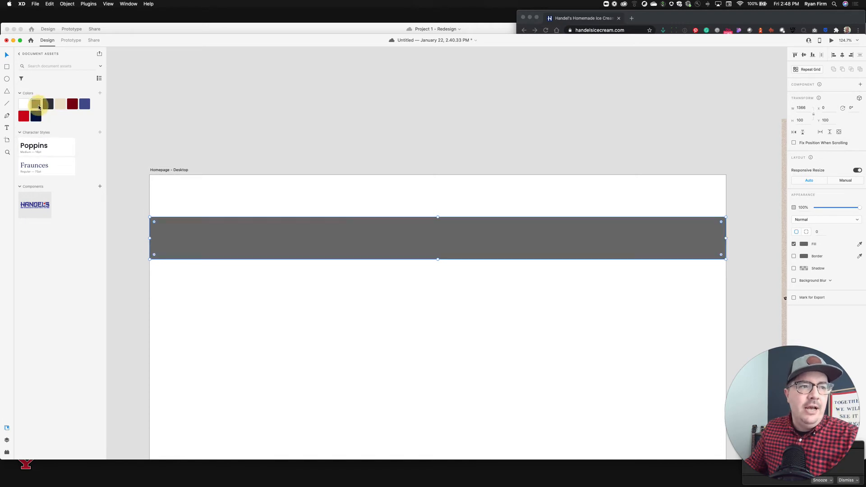
left_click(319, 96)
left_click(411, 242)
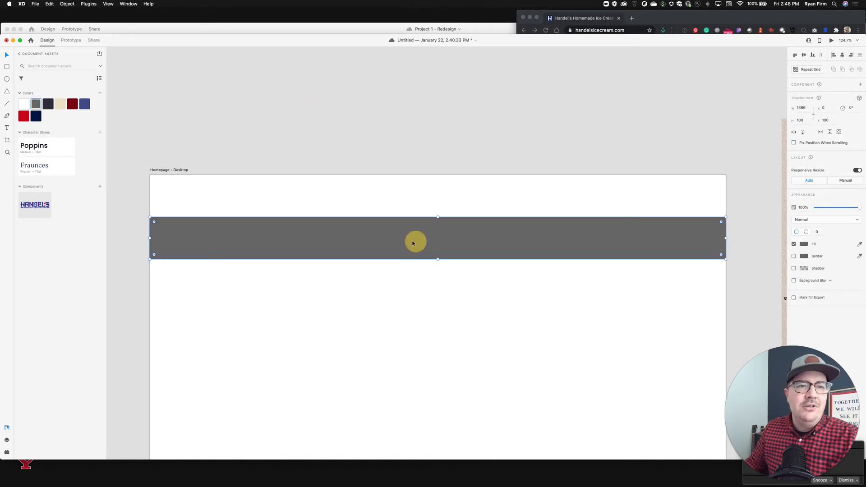
left_click(806, 245)
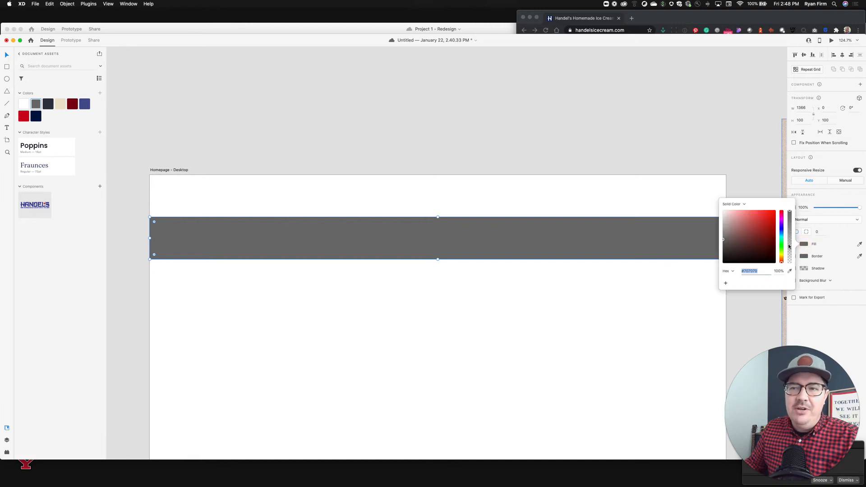
left_click_drag(789, 212, 788, 247)
left_click(746, 183)
left_click(686, 226)
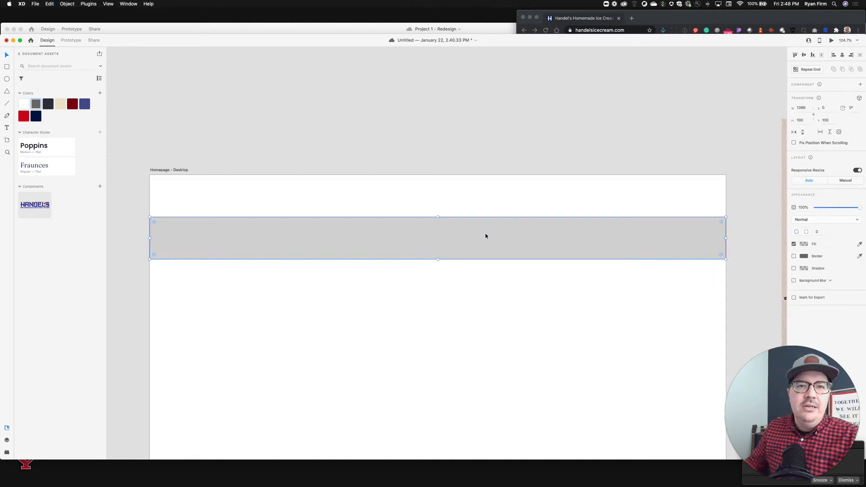
left_click(452, 183)
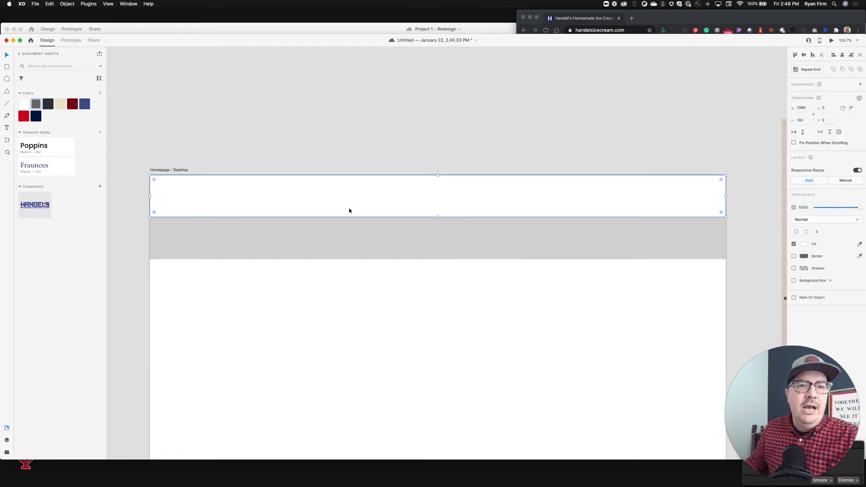
left_click(400, 126)
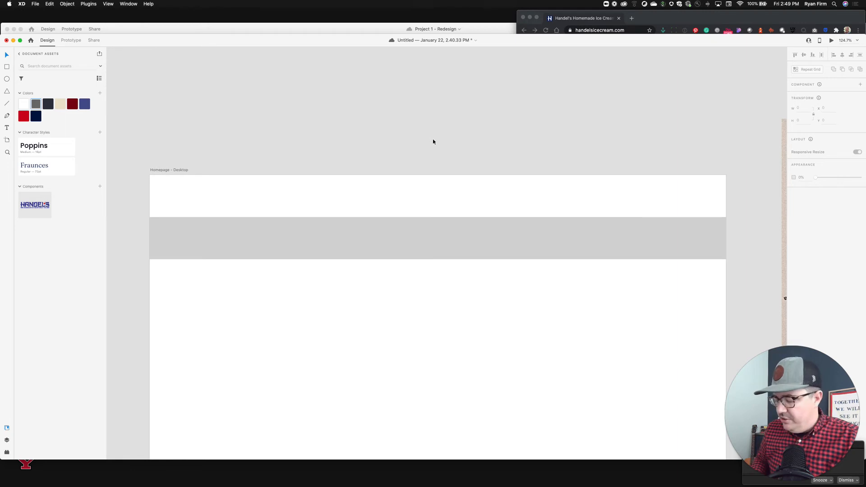
Toggle the square grid and layout grid on and off to check the artboard's columns.
key("super+apostrophe")
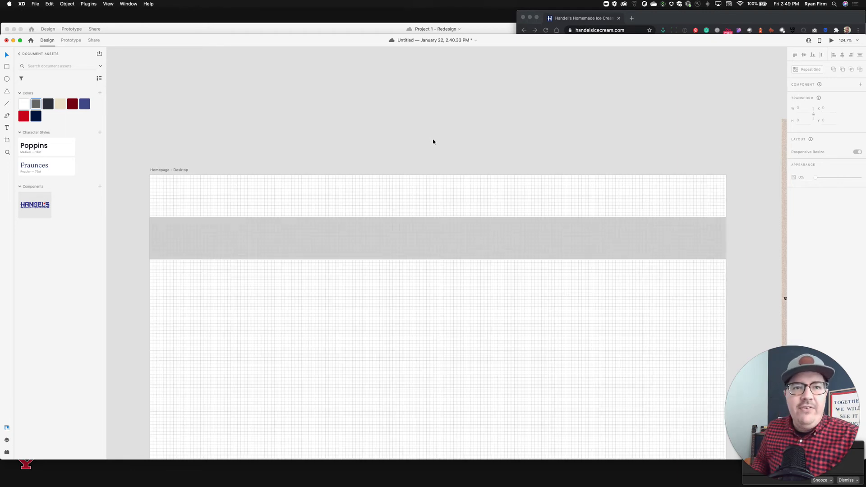
key("shift+super+apostrophe")
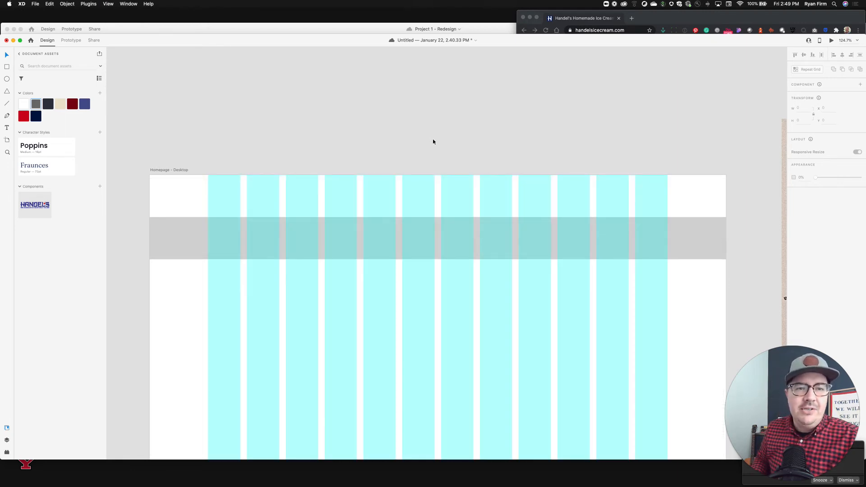
key("super+apostrophe")
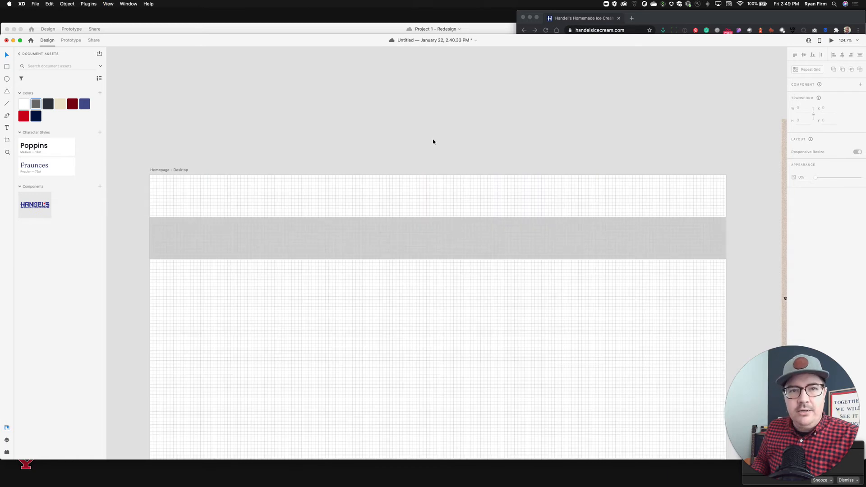
key("shift+super+apostrophe")
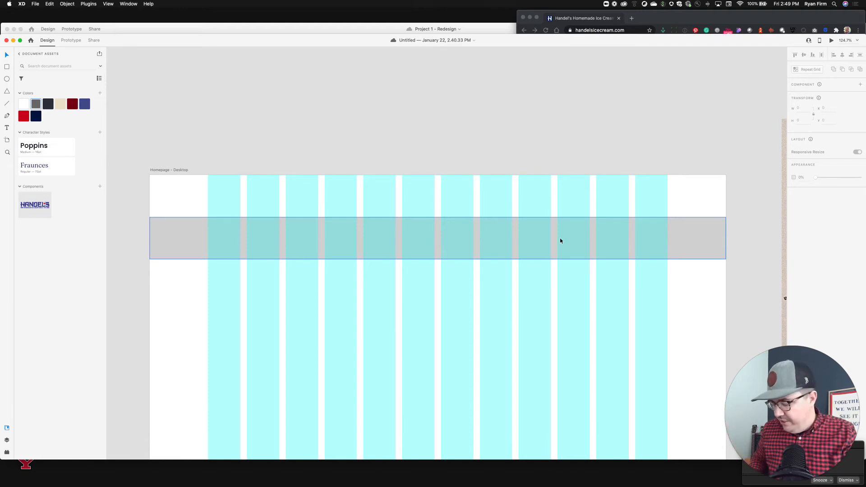
key("super+shift+apostrophe")
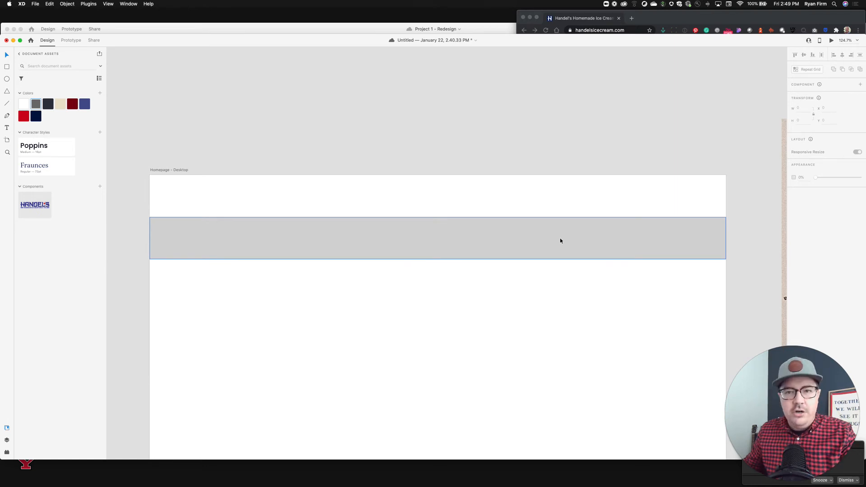
Place a logo component instance in the header and move it to the header's left edge.
left_click(360, 146)
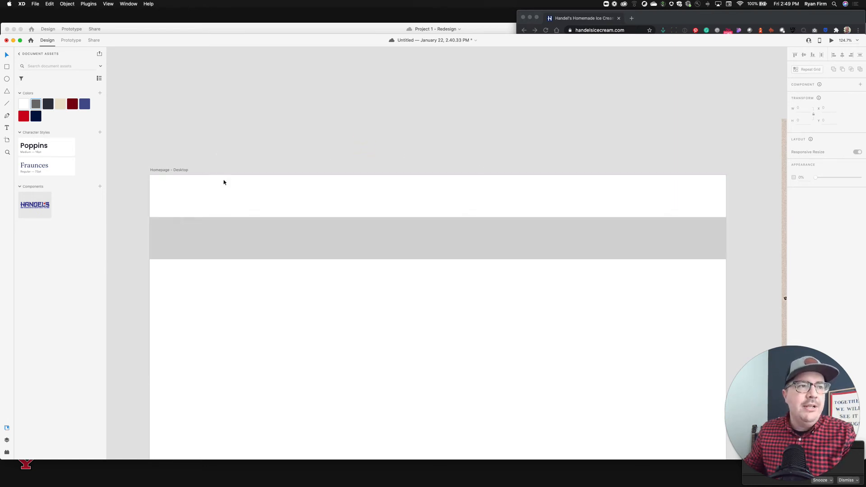
left_click(202, 190)
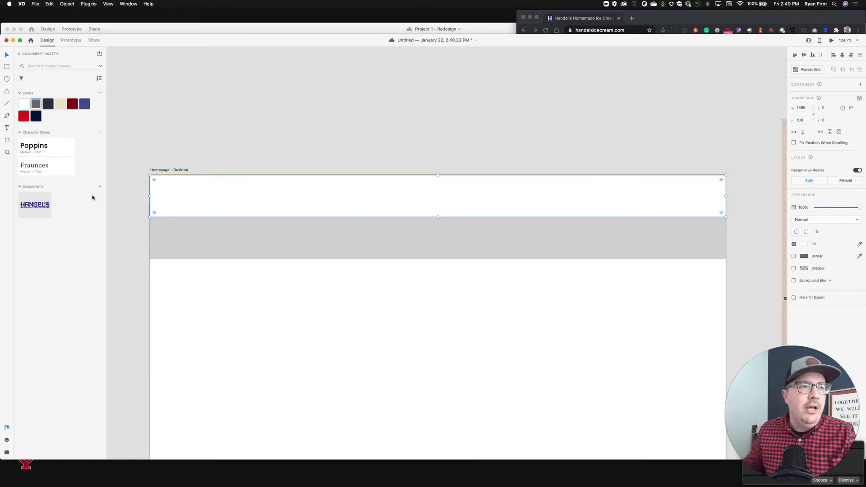
left_click_drag(43, 205, 247, 196)
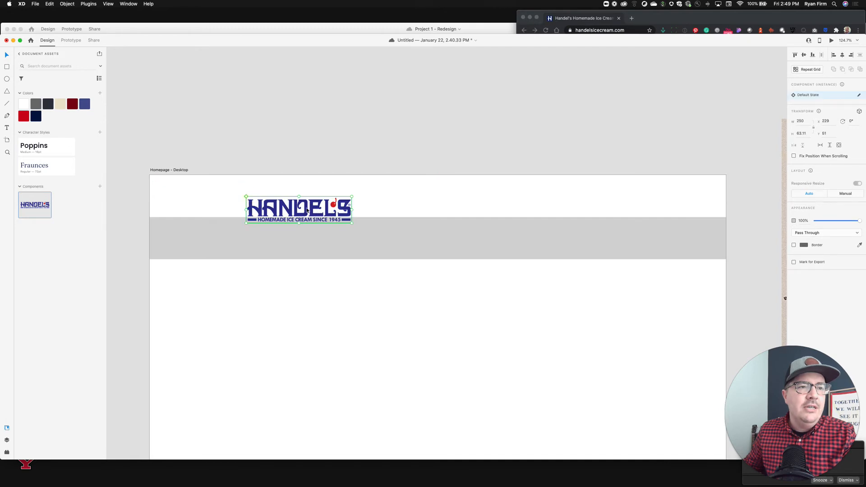
left_click_drag(307, 210, 228, 197)
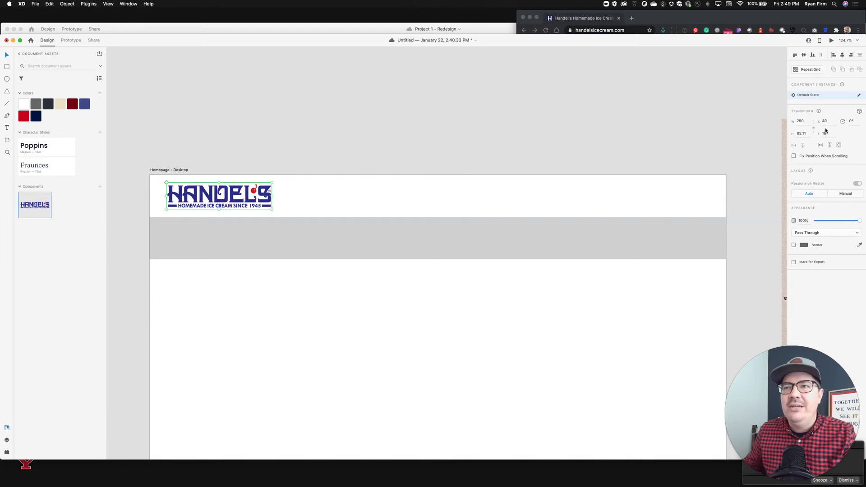
Set the logo instance's width to 200 px.
left_click(803, 123)
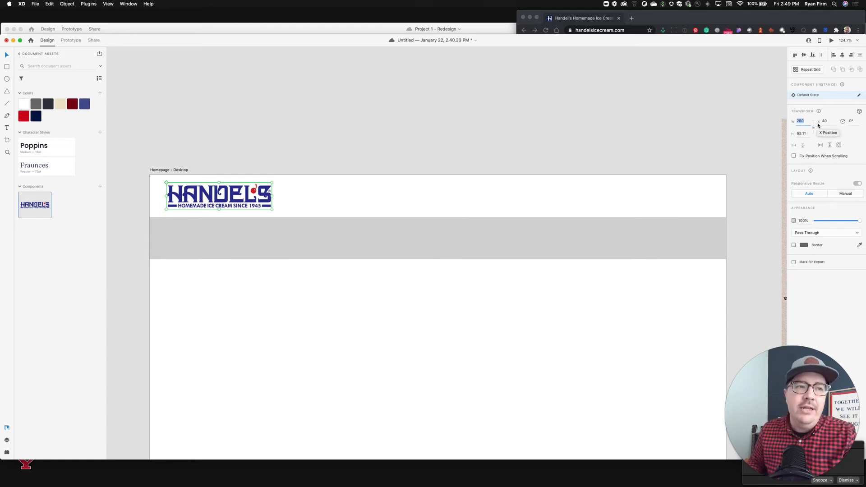
type("2")
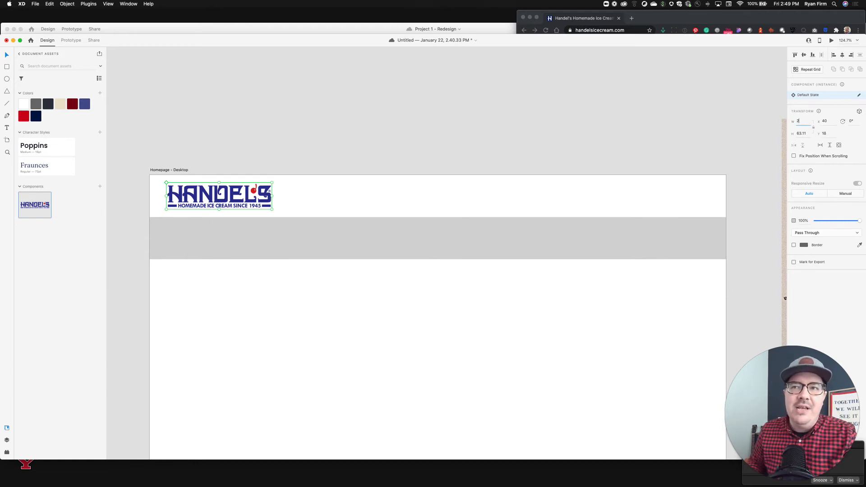
type("200")
key("Return")
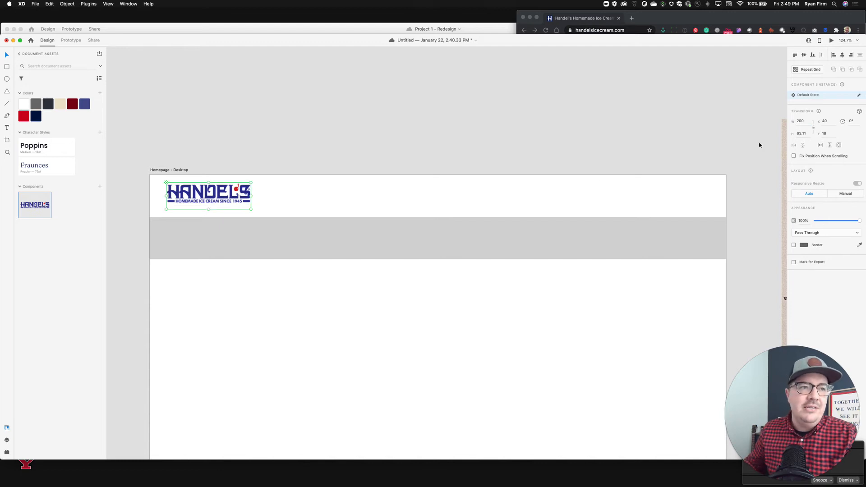
left_click(256, 157)
left_click(223, 196)
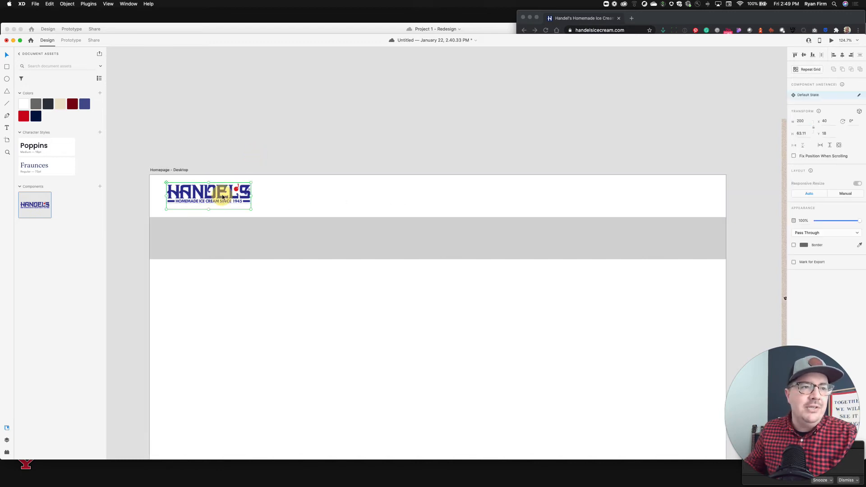
left_click_drag(31, 214, 291, 194)
key("Delete")
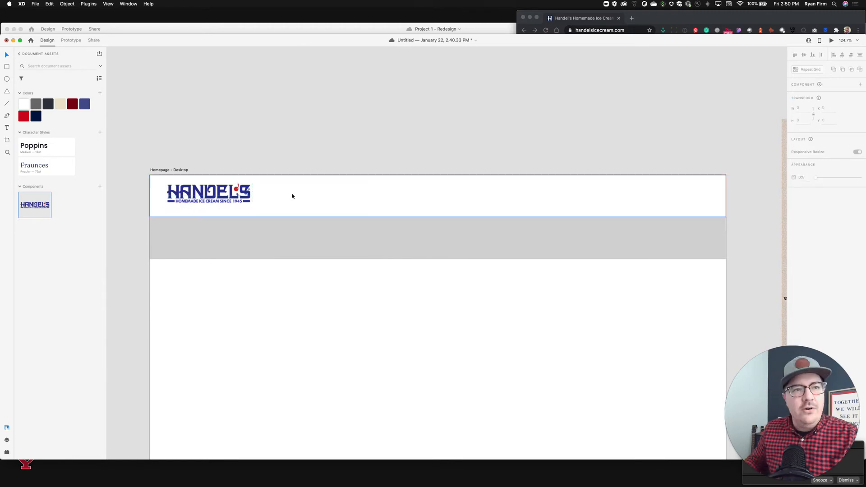
Shrink the logo to about 168 px wide and nudge it up to center it vertically in the header.
left_click(241, 191)
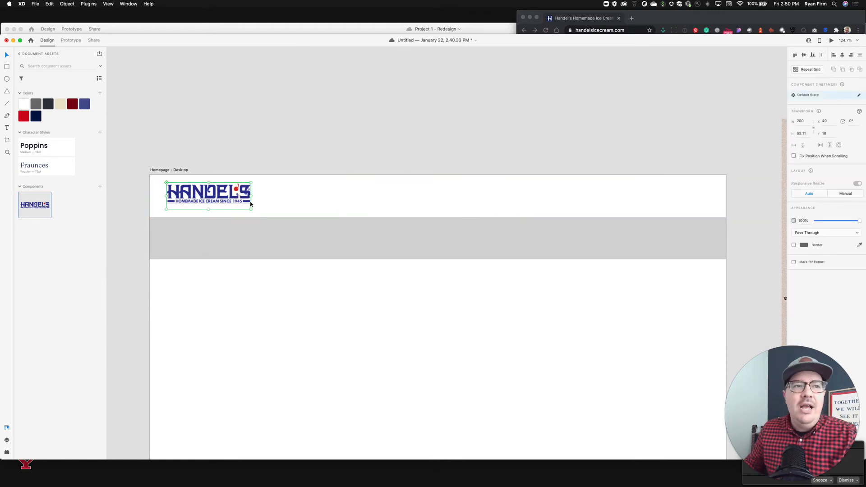
left_click_drag(251, 209, 220, 202)
key("alt")
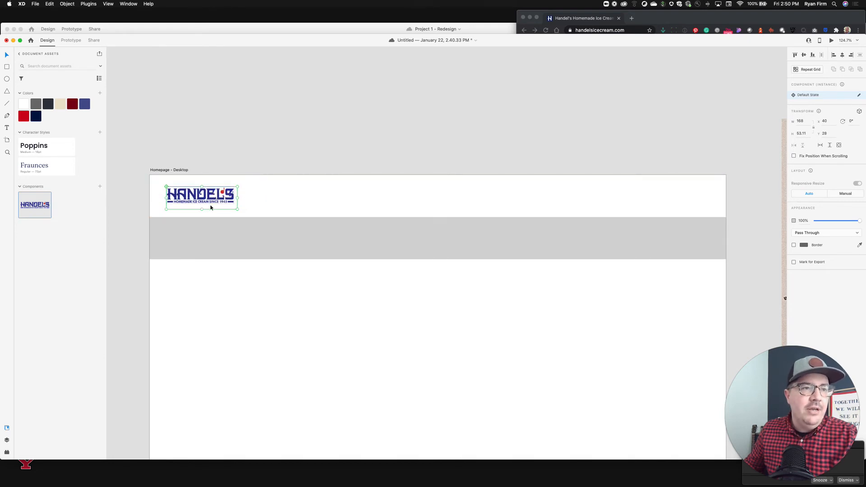
left_click(281, 155)
left_click(227, 194)
key("alt")
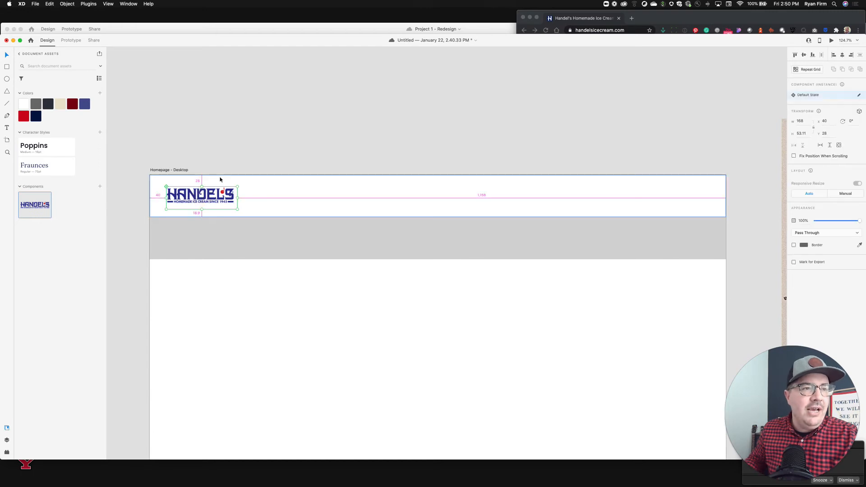
key("Up")
key("Up")
key("Up")
key("Up")
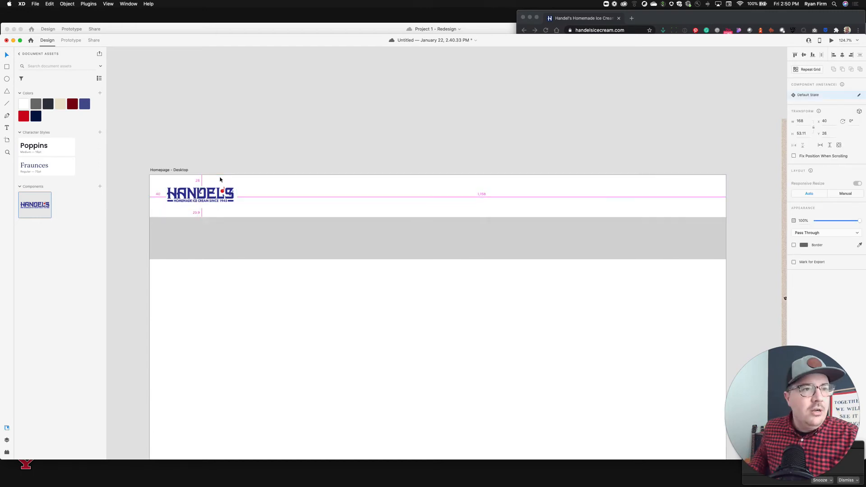
left_click(251, 139)
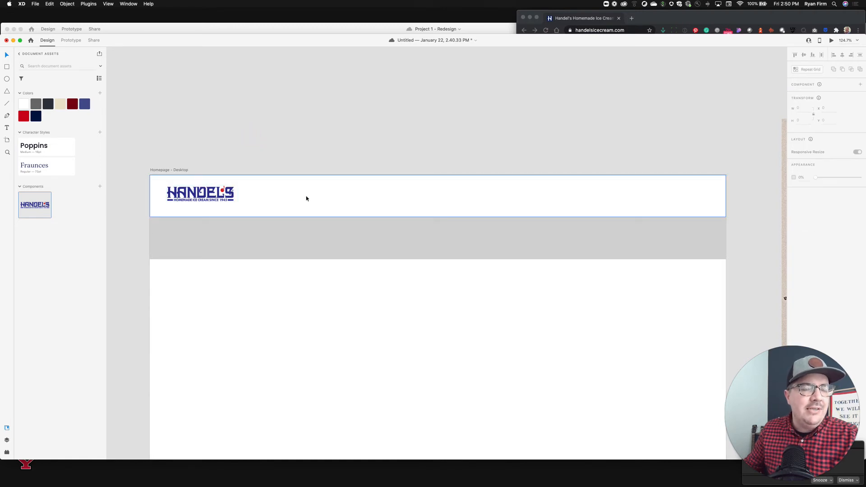
Add the text "Our Menu" in the middle of the header.
key("t")
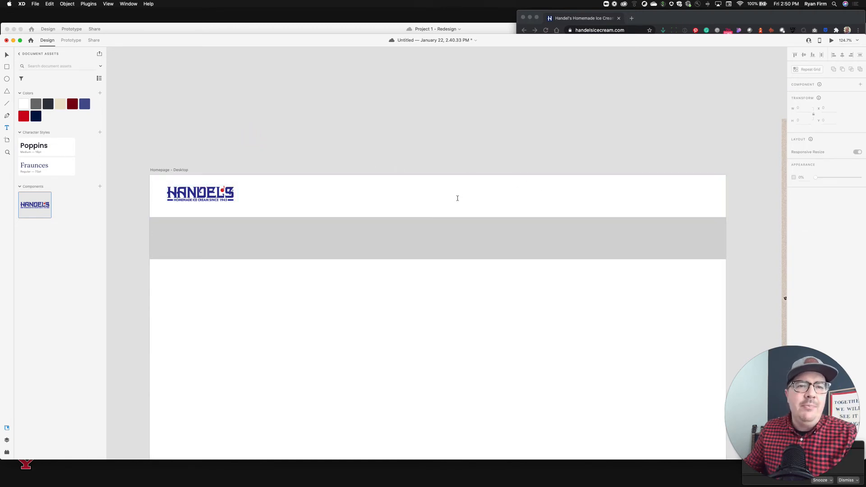
left_click(457, 198)
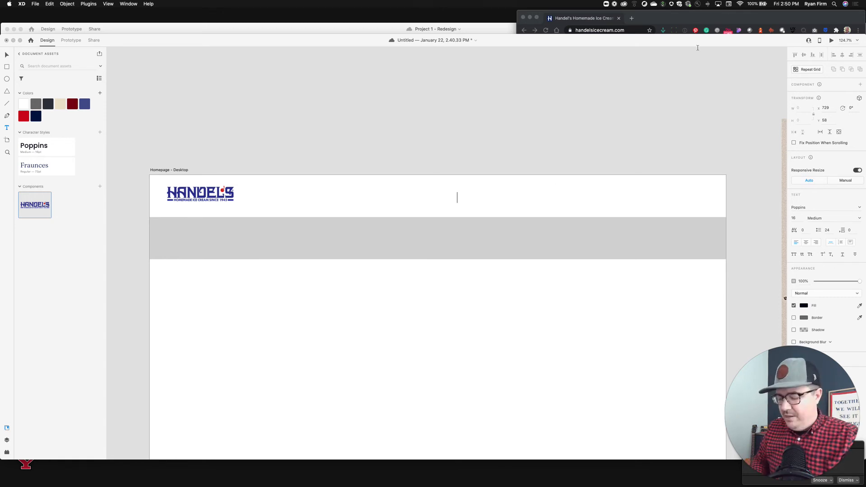
type("Our M")
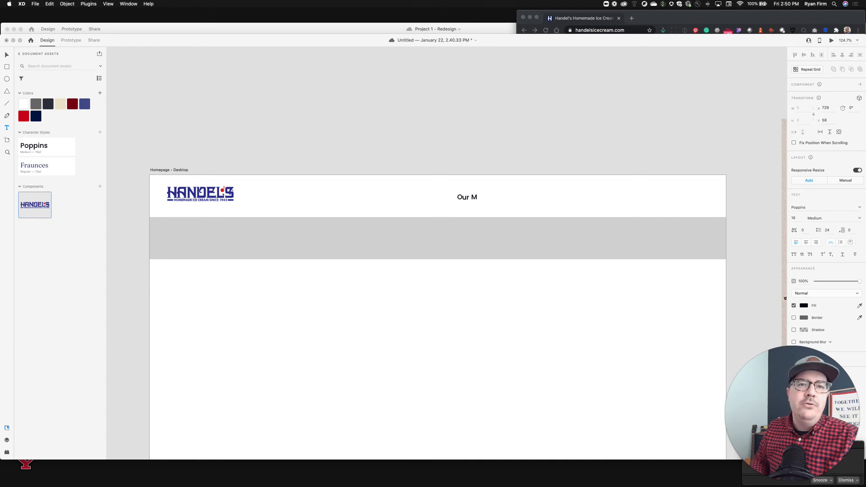
type("enu")
key("Escape")
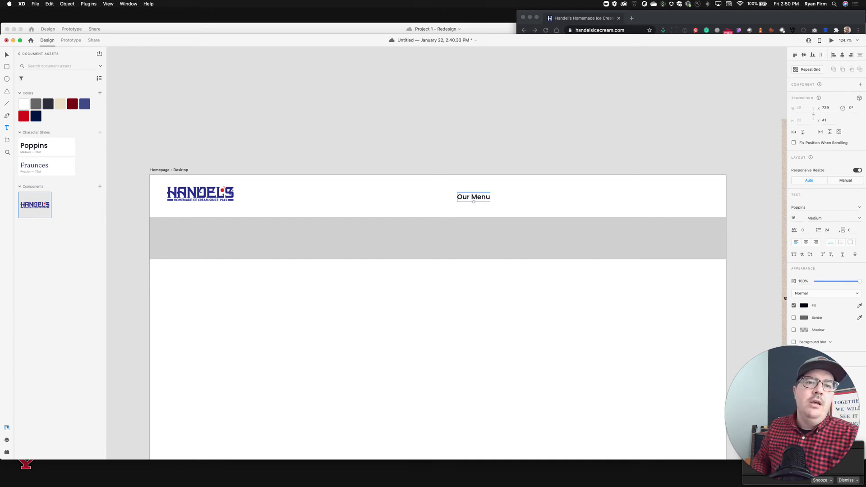
left_click(577, 112)
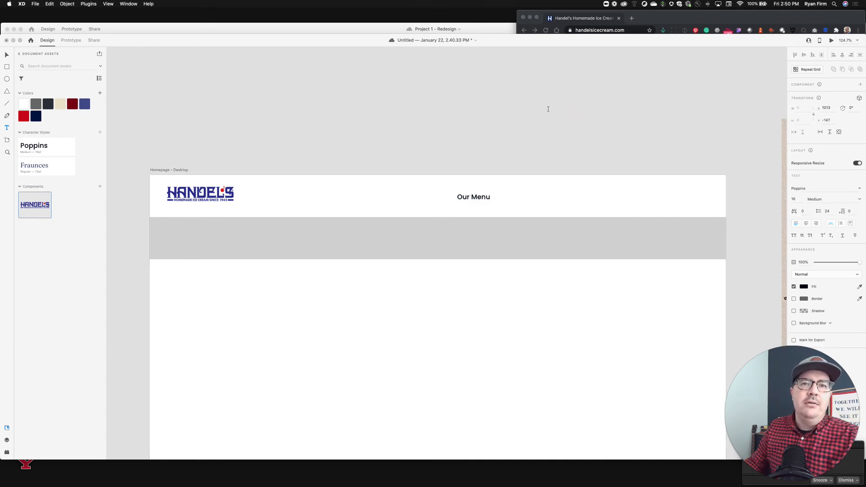
left_click(599, 95)
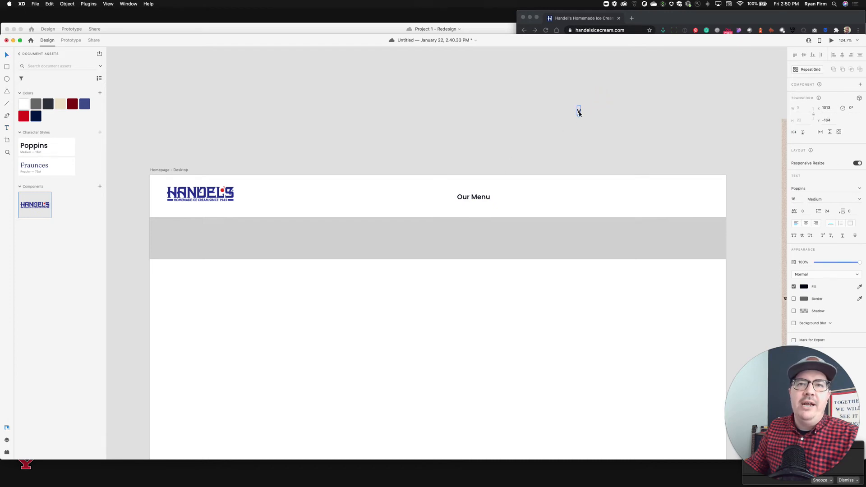
key("Delete")
Duplicate the Our Menu label to its right and change the copy's text to "Our History".
left_click(481, 197)
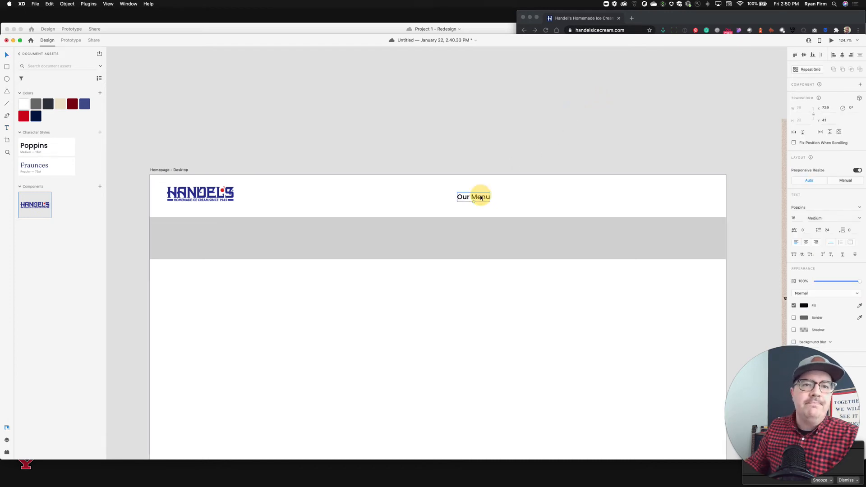
left_click_drag(481, 197, 536, 197)
double_click(540, 197)
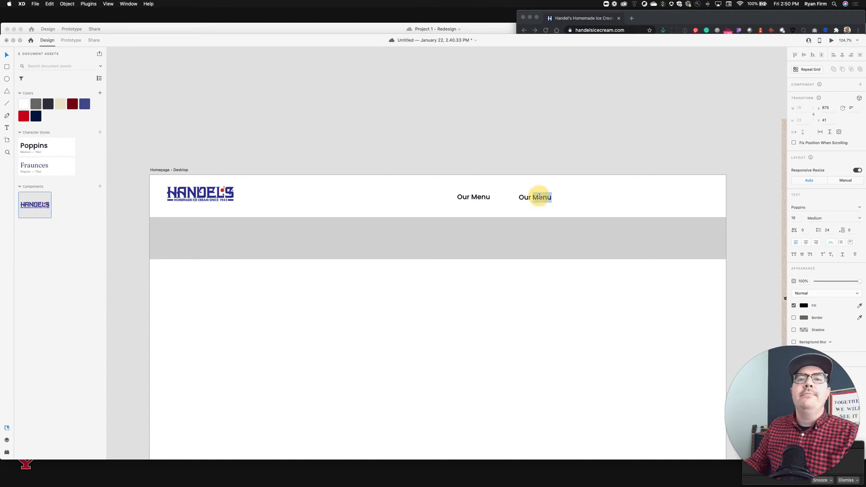
type("History")
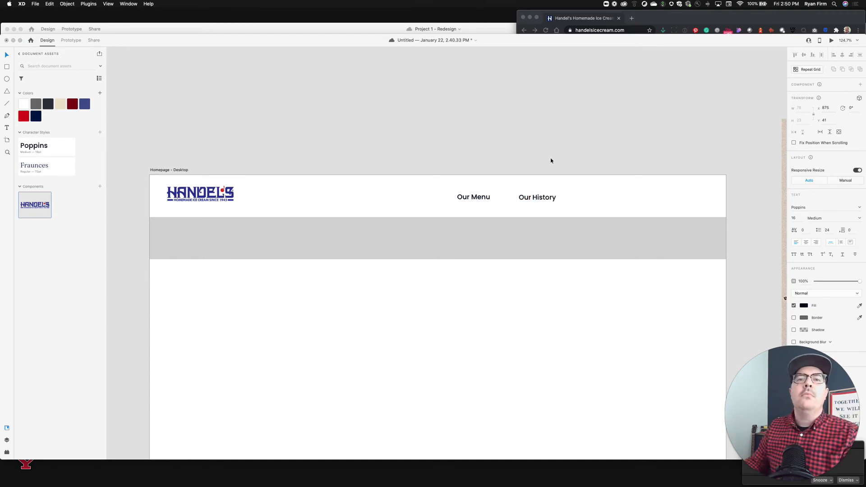
Duplicate the Our History label to its right and change the copy's text to "Location".
left_click(557, 144)
left_click_drag(542, 197, 582, 197)
double_click(581, 197)
type("L")
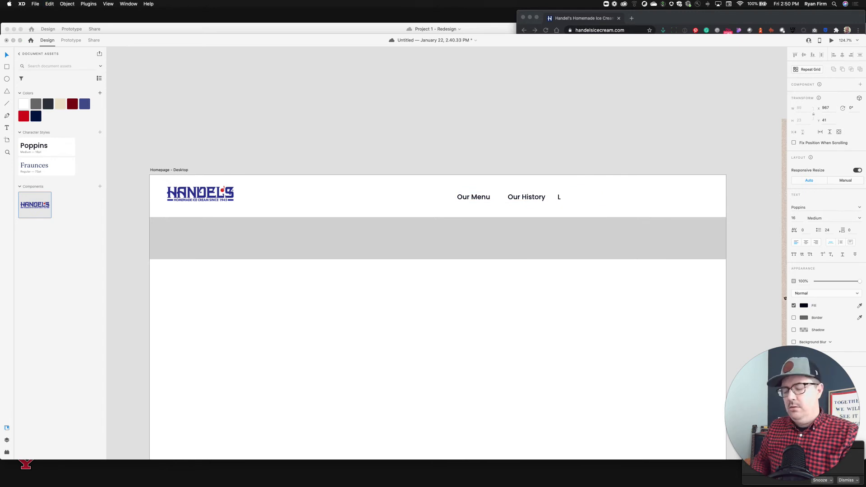
type("ocation")
key("Escape")
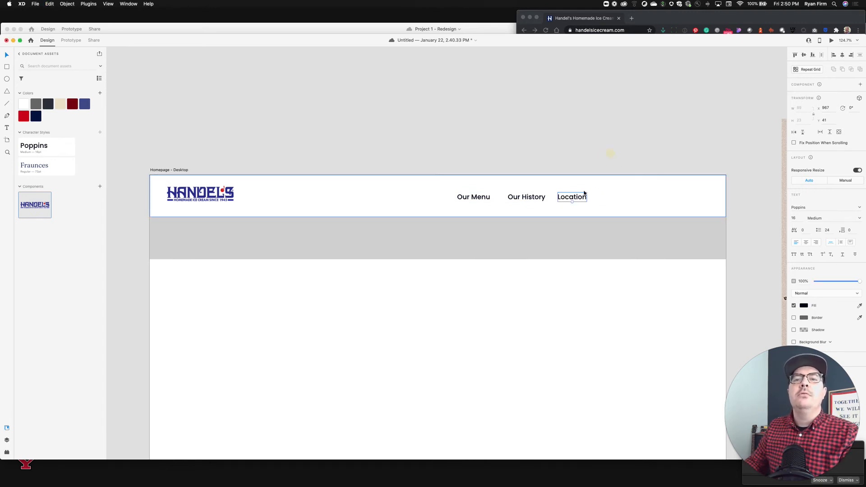
Duplicate the Location label to its right and change the copy's text to "Fundraisers".
left_click_drag(583, 198, 622, 195)
double_click(620, 197)
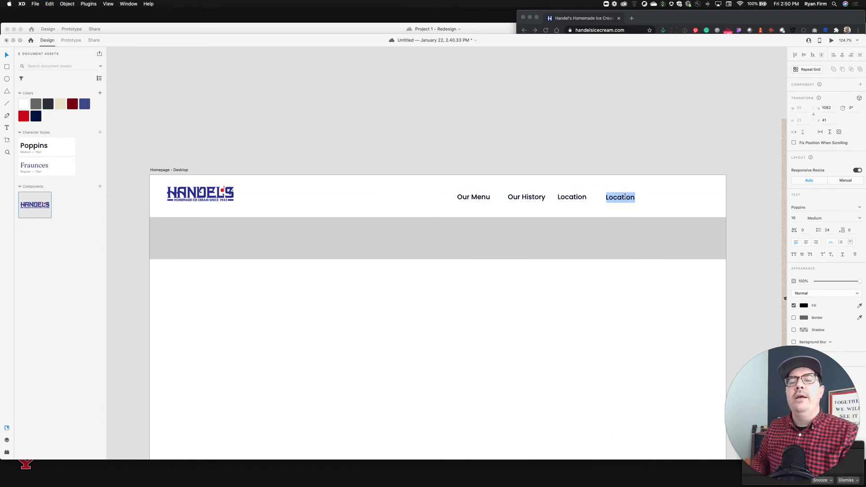
type("Fundra")
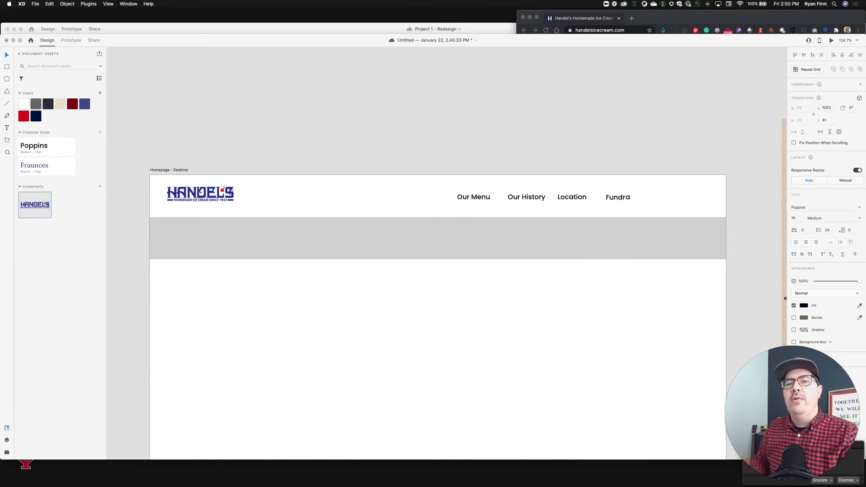
type("iser")
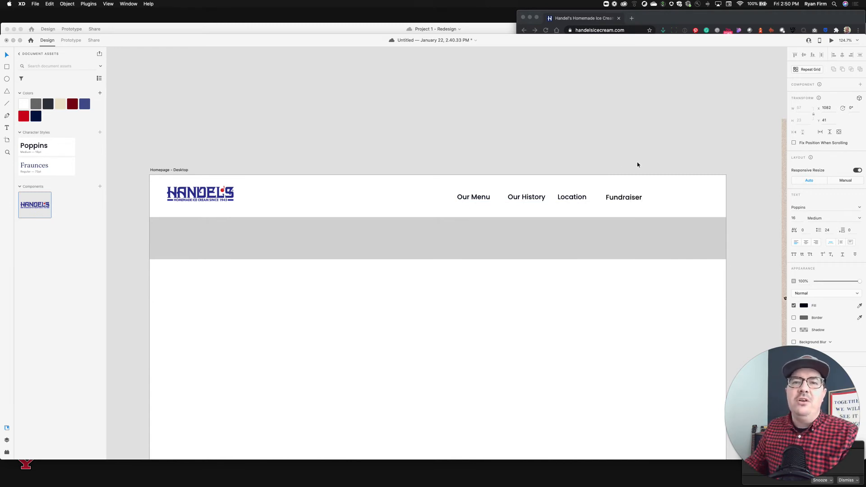
type("s")
left_click(648, 151)
Select all four navigation labels and apply the Poppins character style to them.
left_click(628, 196)
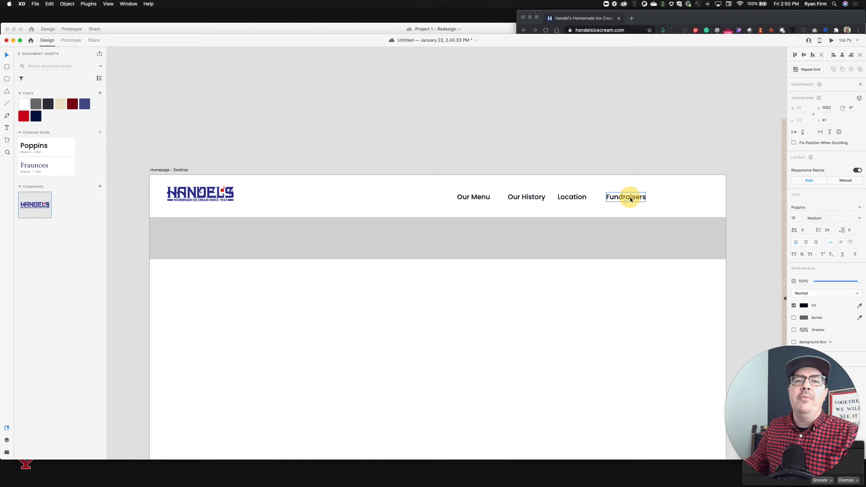
left_click(567, 198, "shift")
left_click(526, 197, "shift")
left_click(477, 197, "shift")
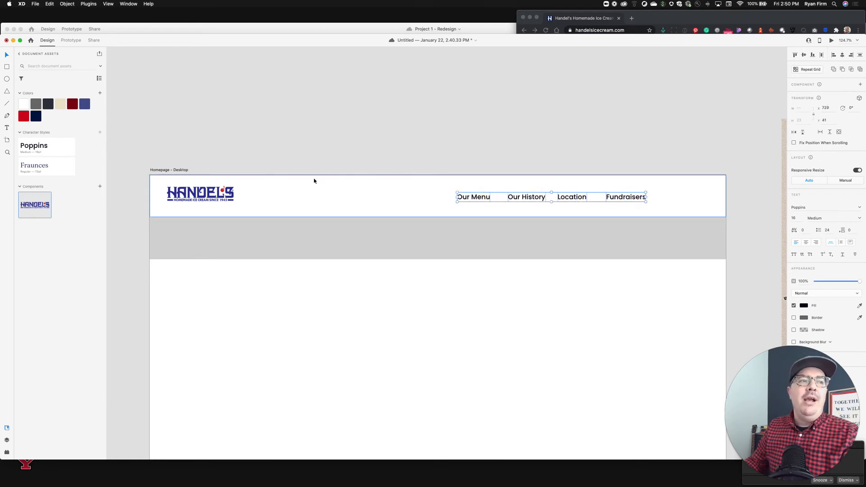
left_click(59, 149)
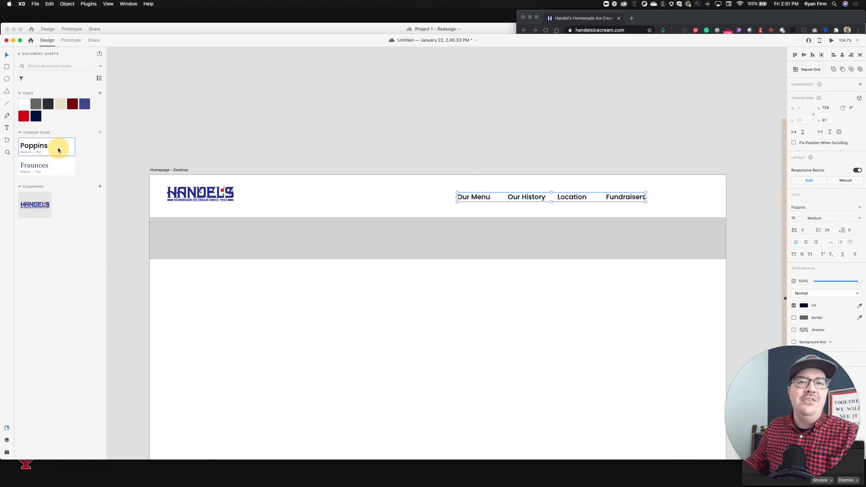
left_click_drag(466, 197, 467, 196)
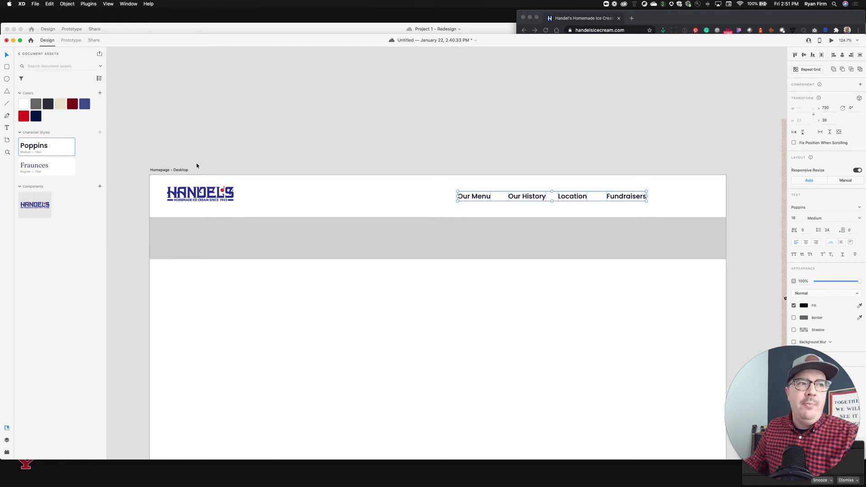
Move the four navigation labels together to the left within the header.
left_click_drag(487, 197, 425, 197)
scroll(512, 151, "down", 2)
scroll(513, 153, "left", 1)
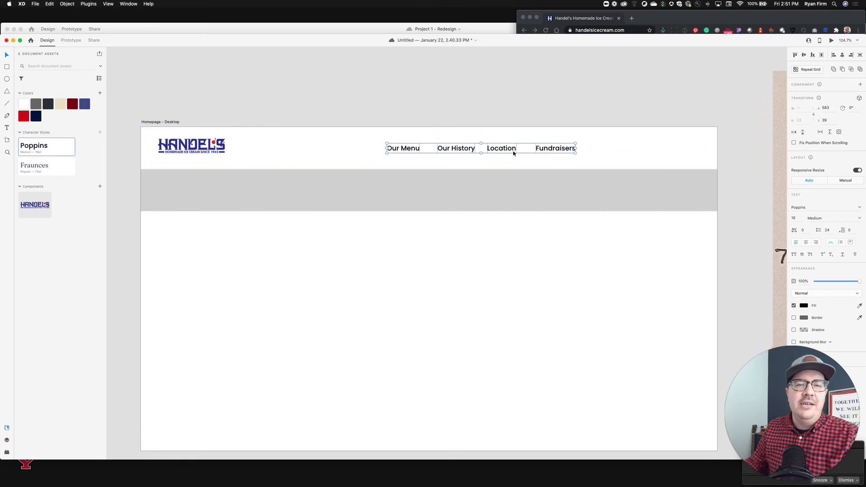
left_click(530, 103)
Select the four navigation labels and distribute them horizontally with even spacing.
left_click(461, 144)
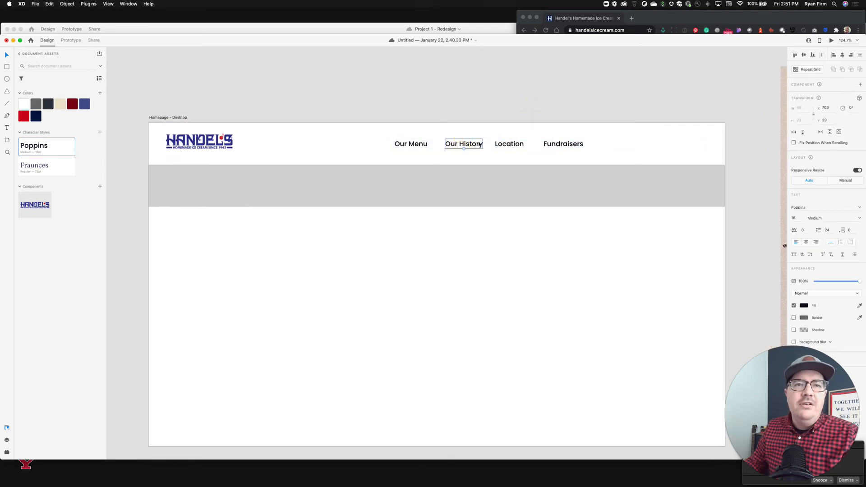
left_click(421, 145)
left_click(509, 144, "shift")
left_click(464, 143, "shift")
left_click(563, 144, "shift")
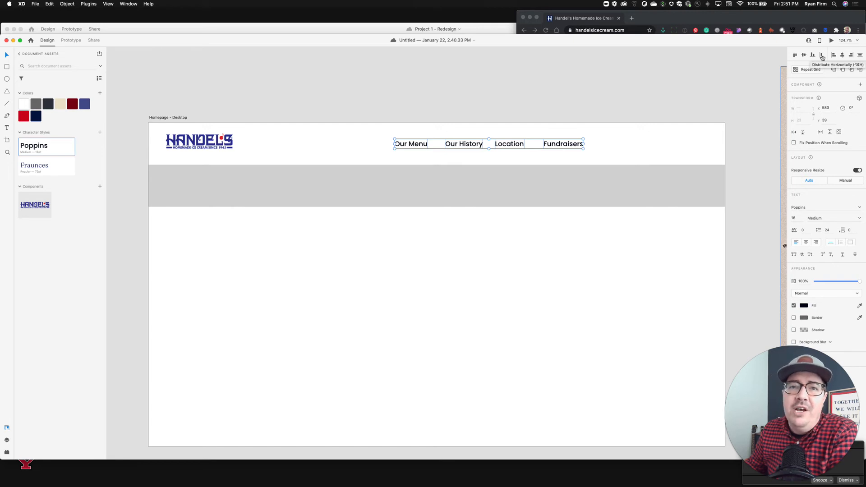
left_click(822, 56)
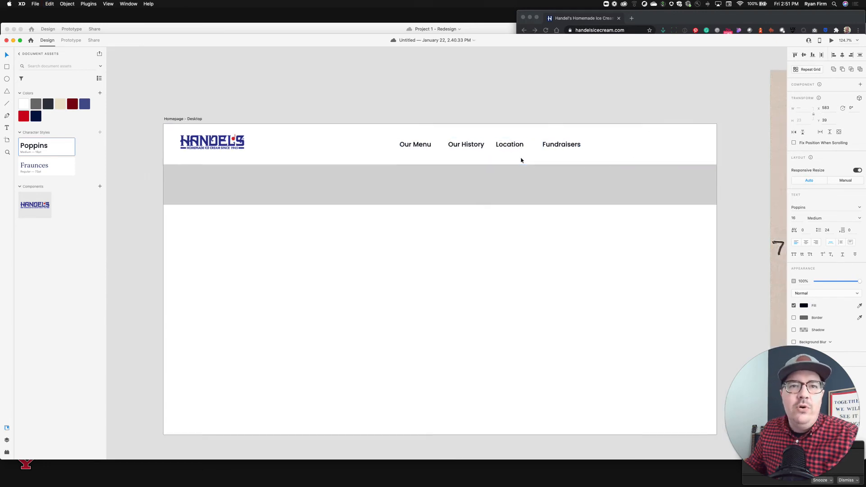
scroll(521, 160, "up", 5)
scroll(521, 160, "up", 1)
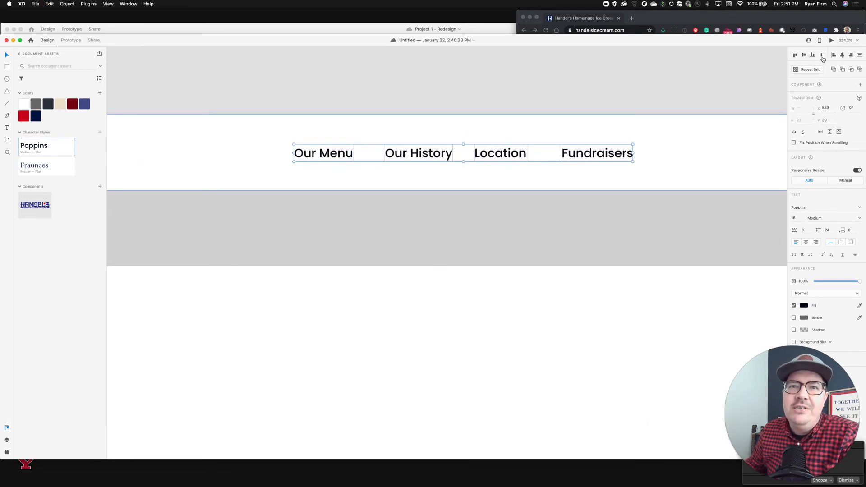
left_click(822, 56)
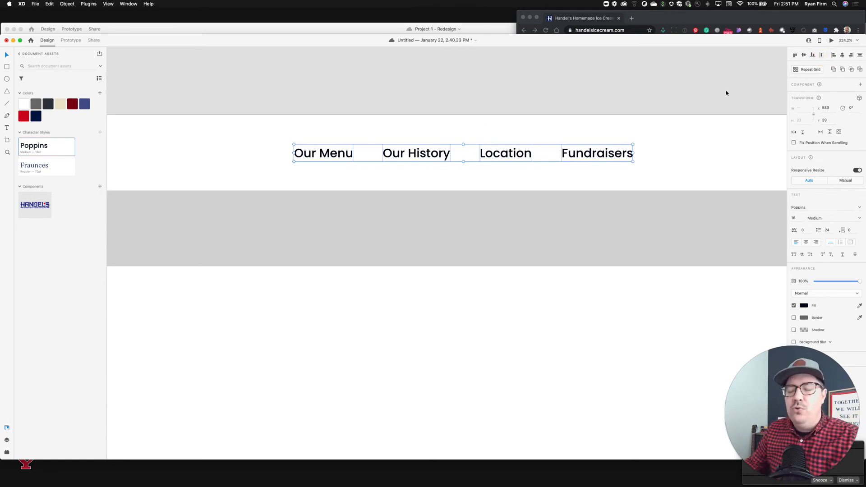
Move the navigation label group to the right, keeping it vertically centered in the header.
scroll(634, 129, "down", 6)
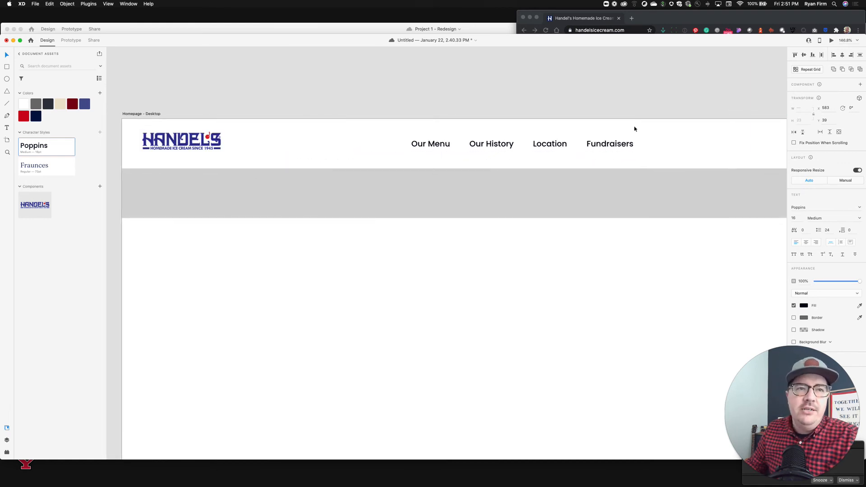
scroll(643, 131, "right", 5)
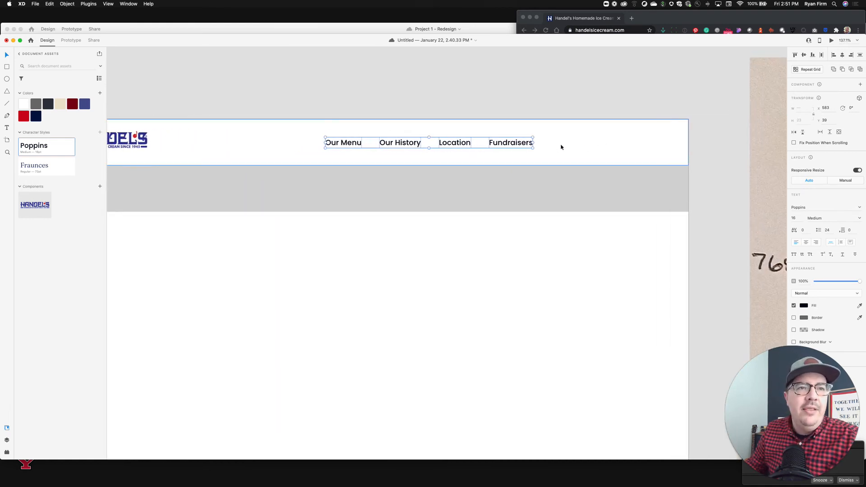
left_click_drag(517, 149, 566, 142)
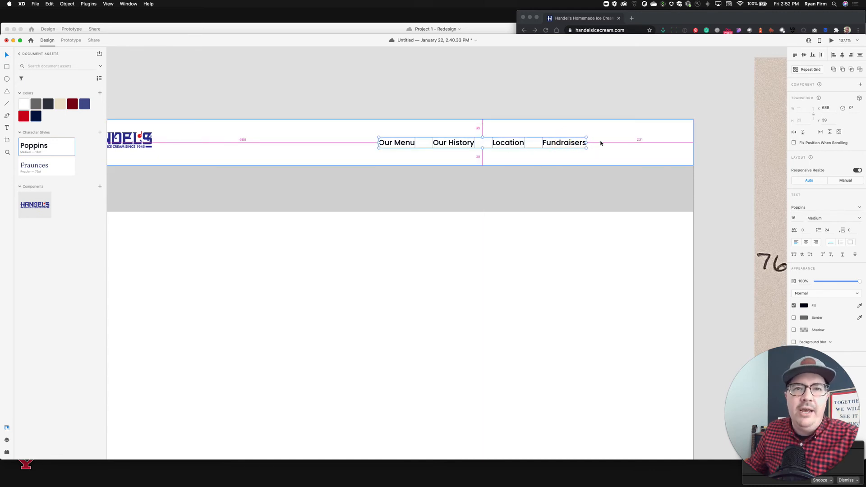
left_click(600, 104)
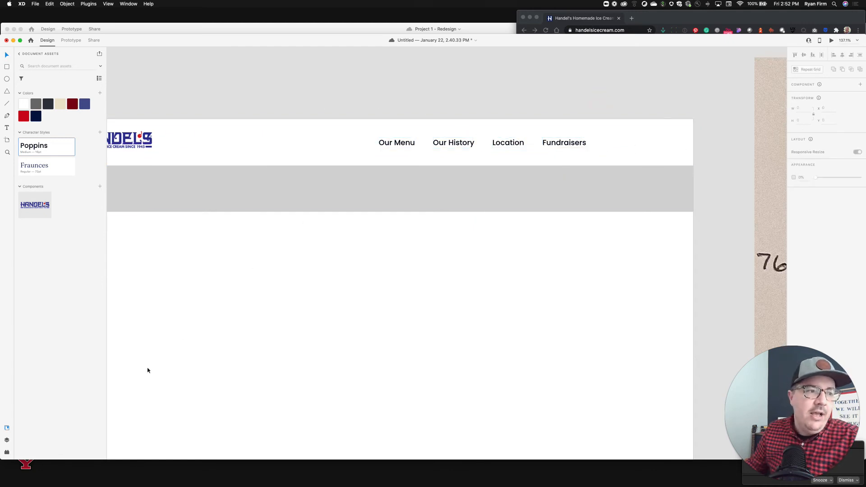
left_click(7, 452)
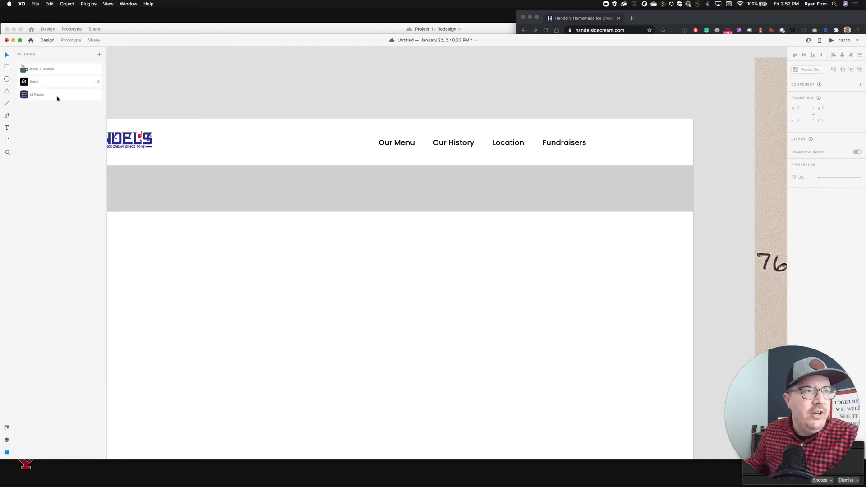
left_click(6, 428)
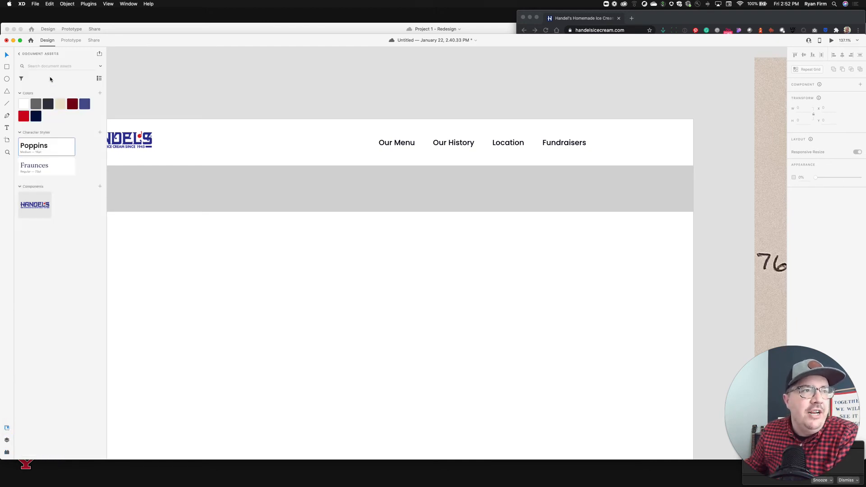
left_click(6, 440)
left_click(131, 137)
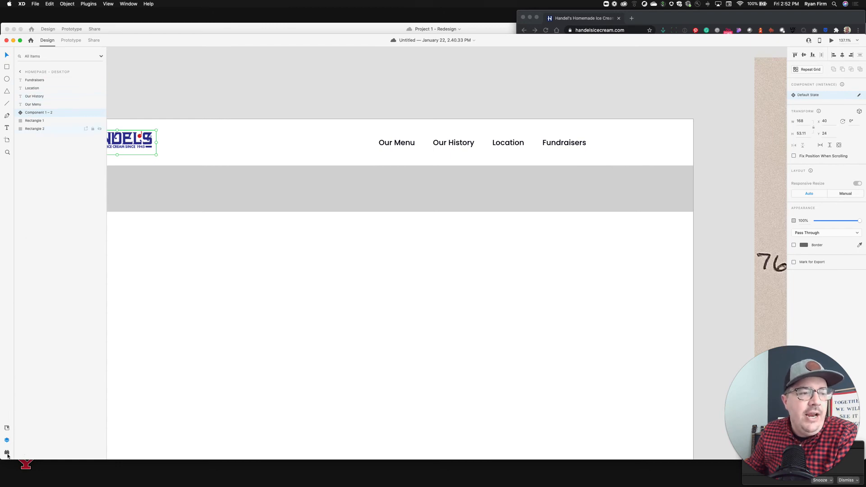
Insert a Feather Instagram icon into the artboard using the Icons 4 Design plugin's search for "Insta".
left_click(7, 453)
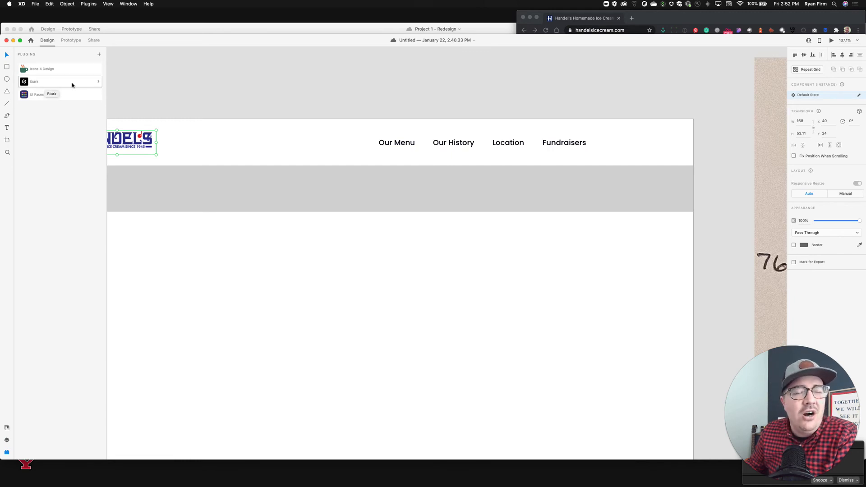
left_click(45, 71)
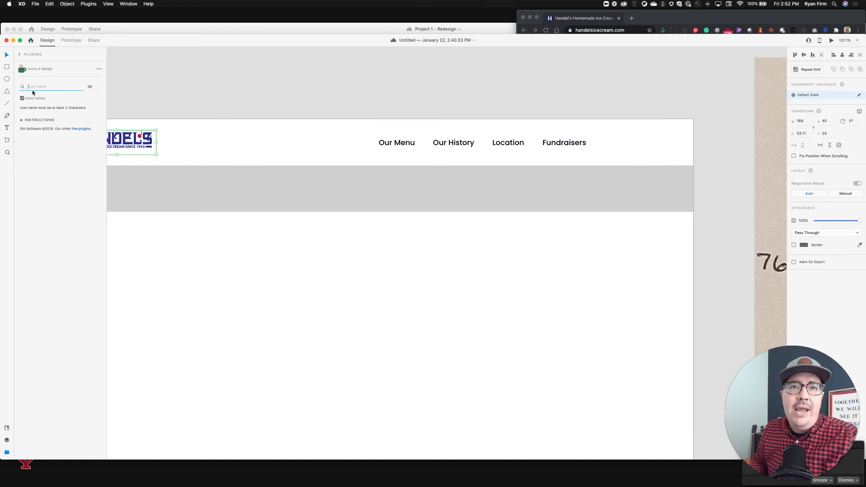
type("insta")
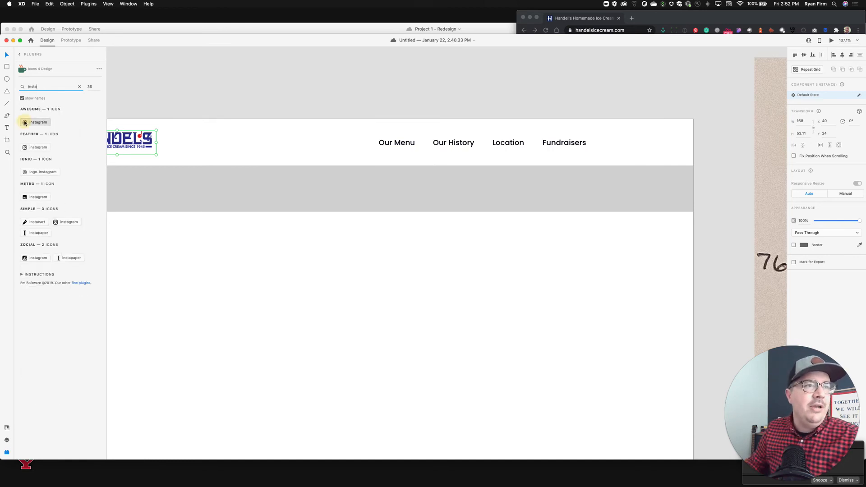
left_click(31, 147)
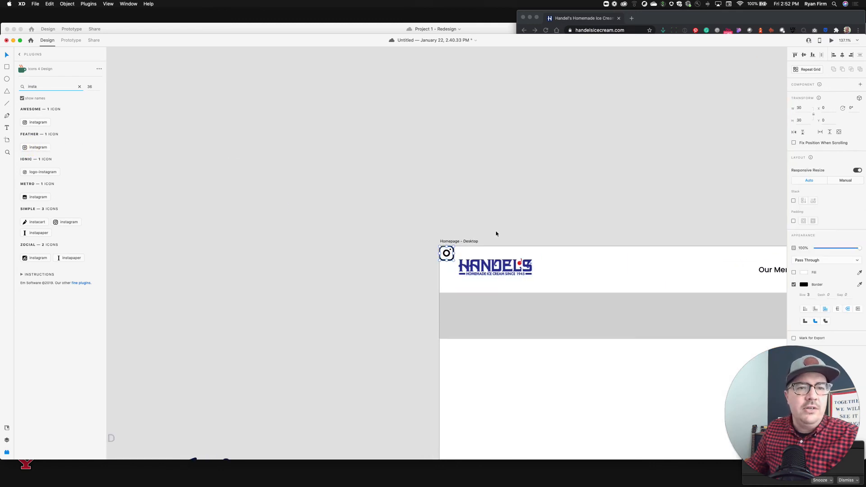
Move the Instagram icon into the header to the right of the Fundraisers label.
scroll(496, 233, "right", 6)
scroll(496, 234, "down", 2)
left_click(247, 126)
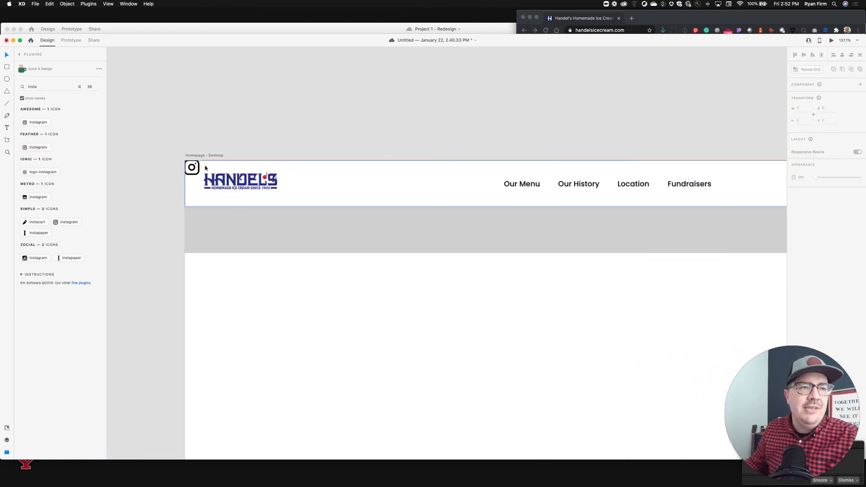
left_click_drag(194, 169, 743, 187)
scroll(744, 185, "right", 4)
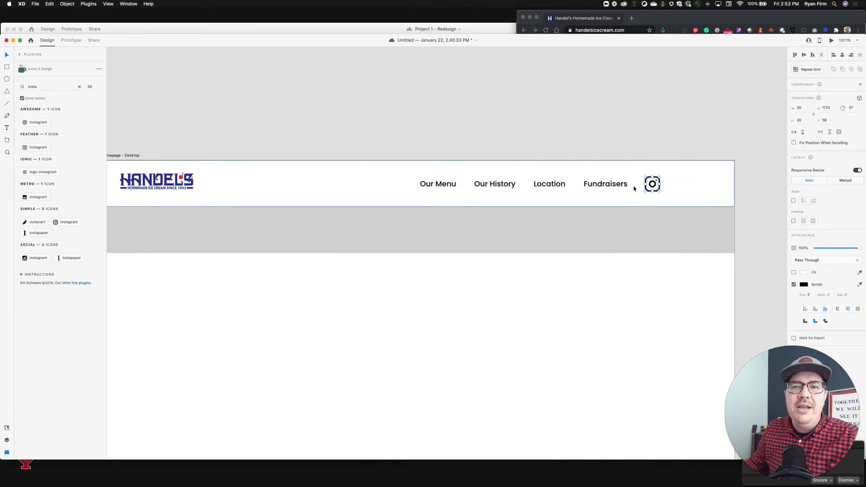
mouse_move(656, 185)
left_mouse_down()
mouse_move(678, 186)
mouse_move(655, 186)
left_mouse_up()
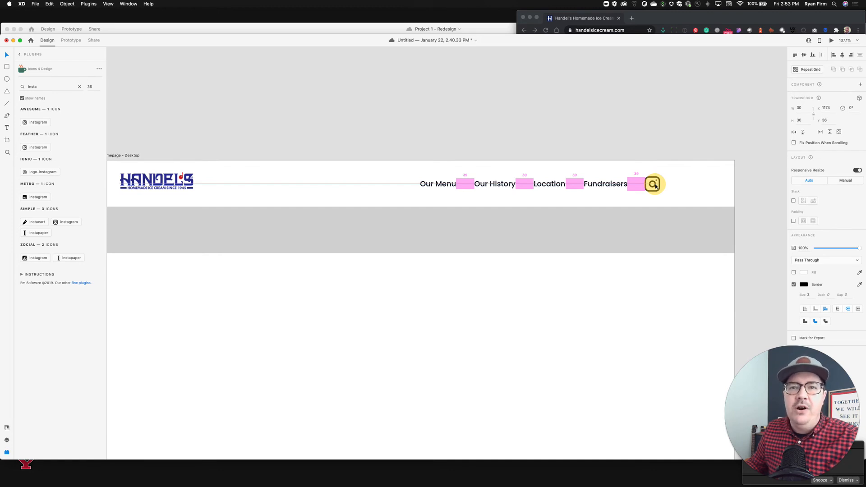
left_click(495, 184)
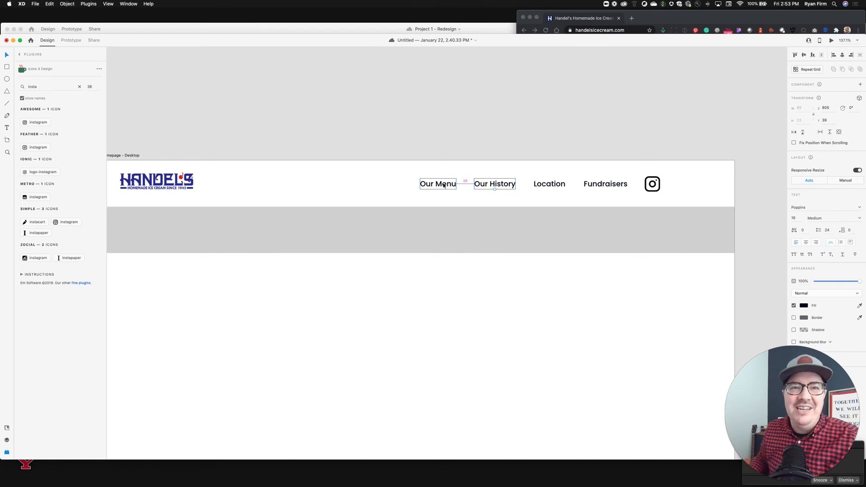
Nudge the Location and Fundraisers labels slightly to even out the spacing between the navigation items.
left_click(550, 183)
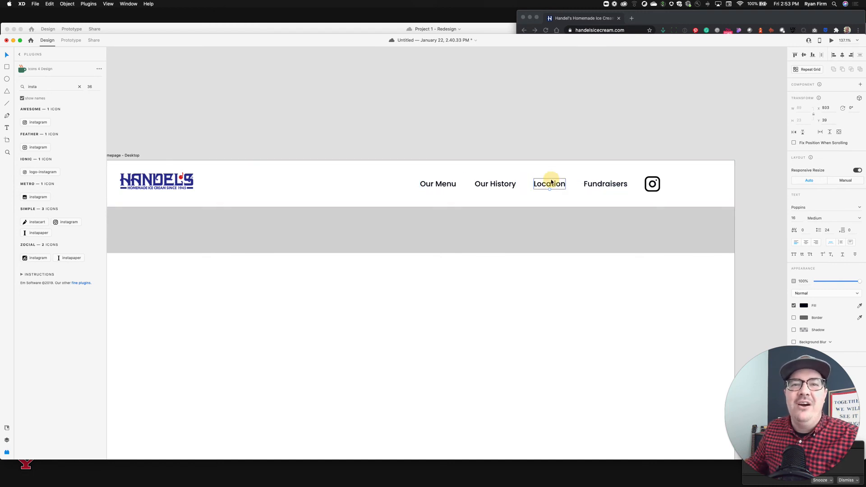
left_click_drag(551, 181, 552, 182)
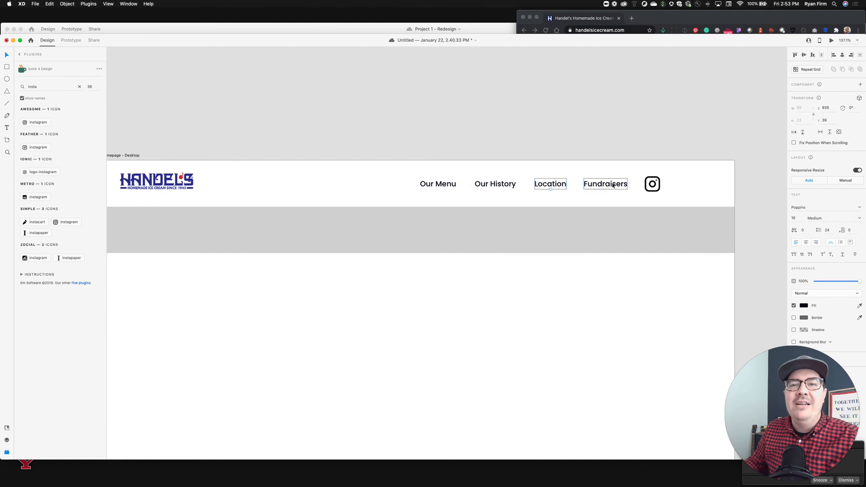
left_click_drag(613, 185, 652, 186)
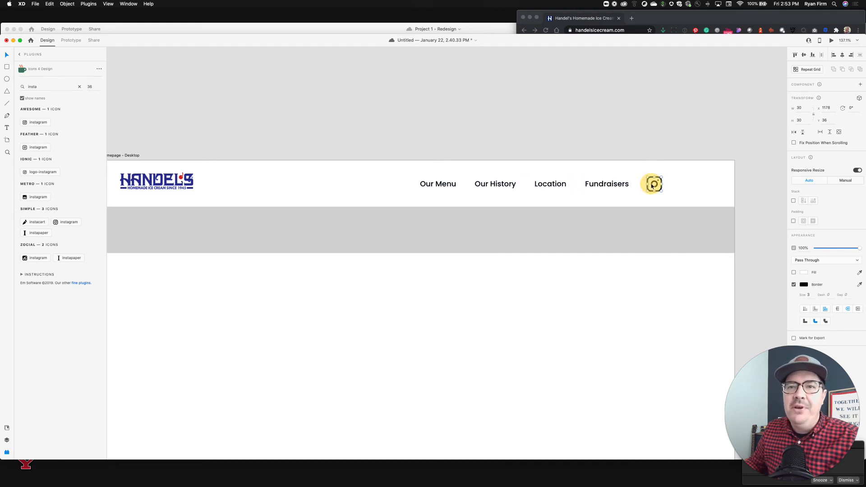
Search the Icons 4 Design plugin for "facebook", insert the Awesome facebook icon, and place it right of the Instagram icon.
scroll(663, 130, "right", 3)
scroll(663, 131, "down", 2)
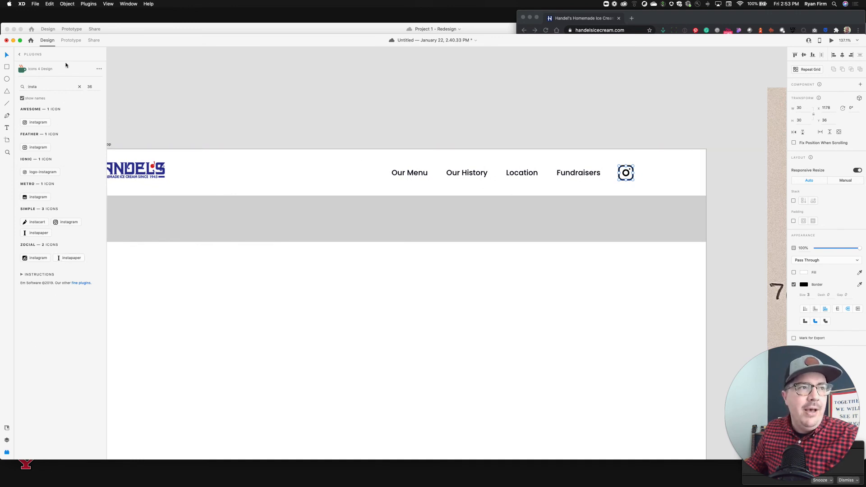
double_click(39, 85)
type("faceboo")
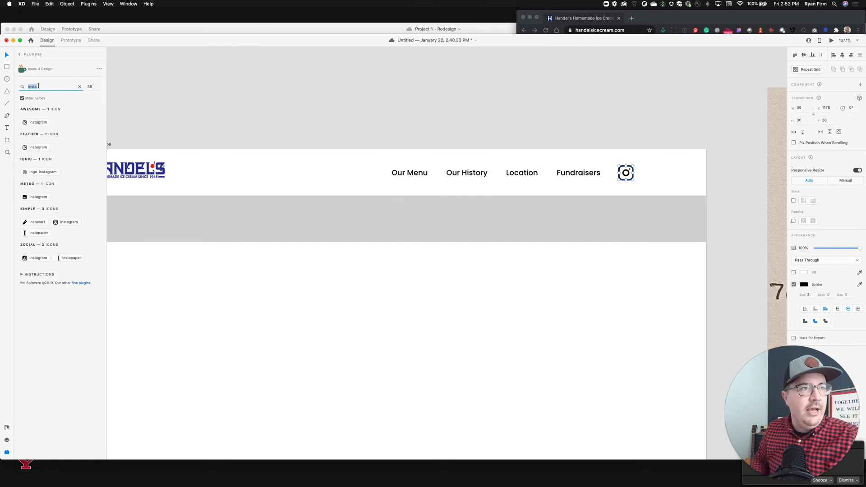
type("k")
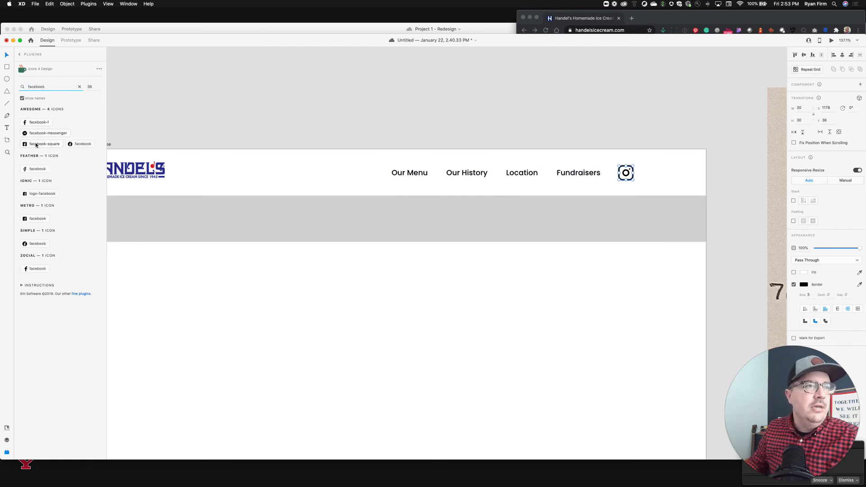
left_click(79, 144)
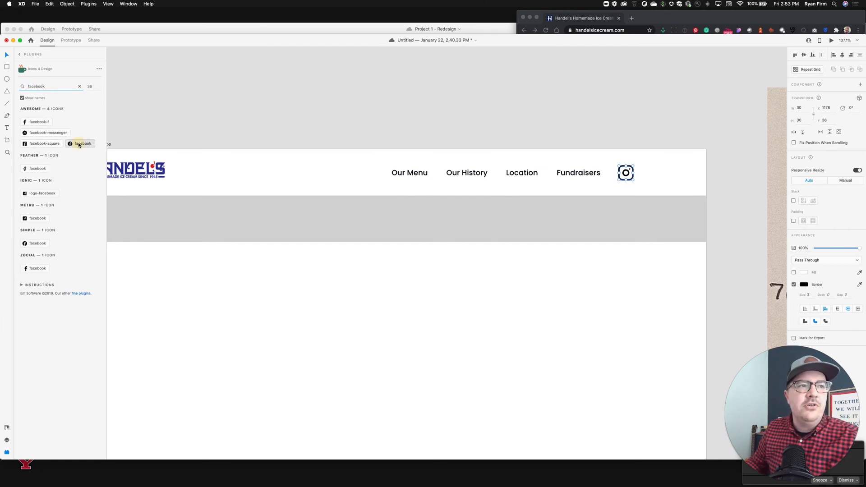
left_click(541, 128)
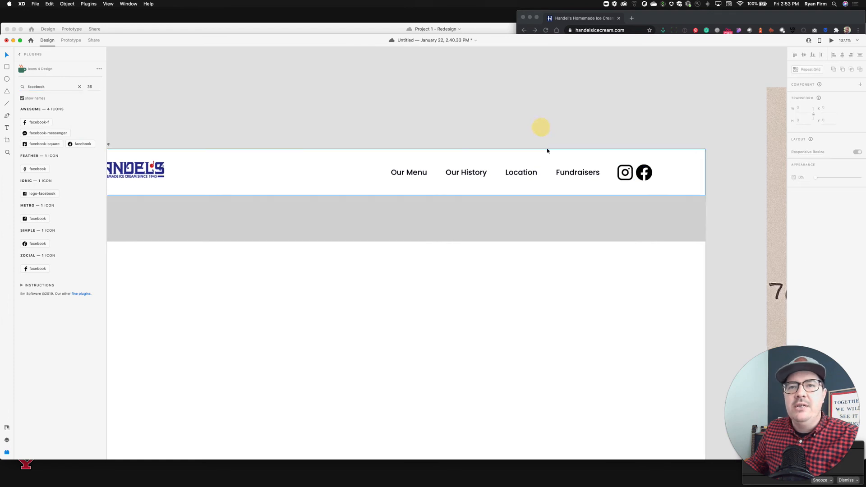
left_click(640, 172)
left_click_drag(640, 172, 653, 171)
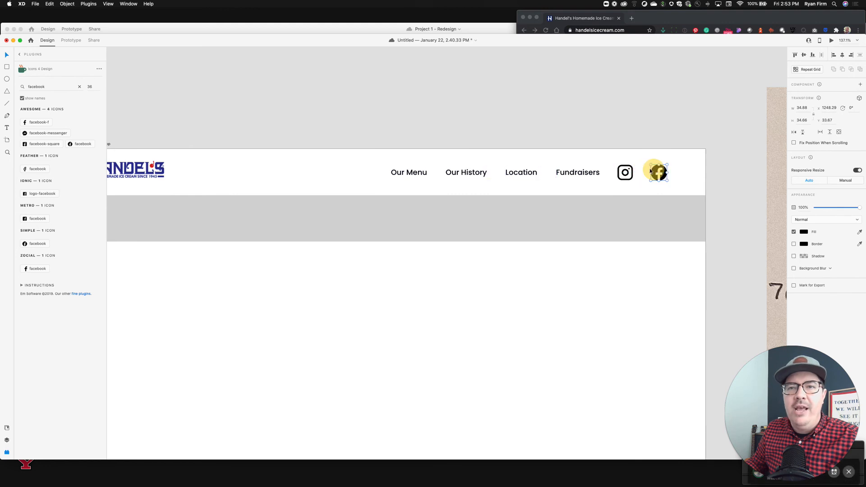
Select all four navigation labels and both social icons and shift them together toward the header's right edge.
left_click(625, 171, "shift")
left_click(581, 174, "shift")
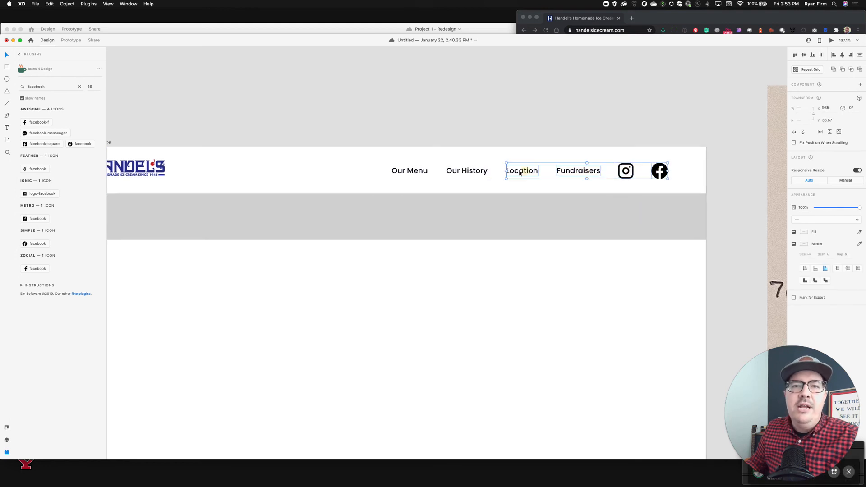
left_click(518, 171, "shift")
left_click(475, 170, "shift")
left_click(408, 171, "shift")
left_click_drag(489, 173, 702, 176)
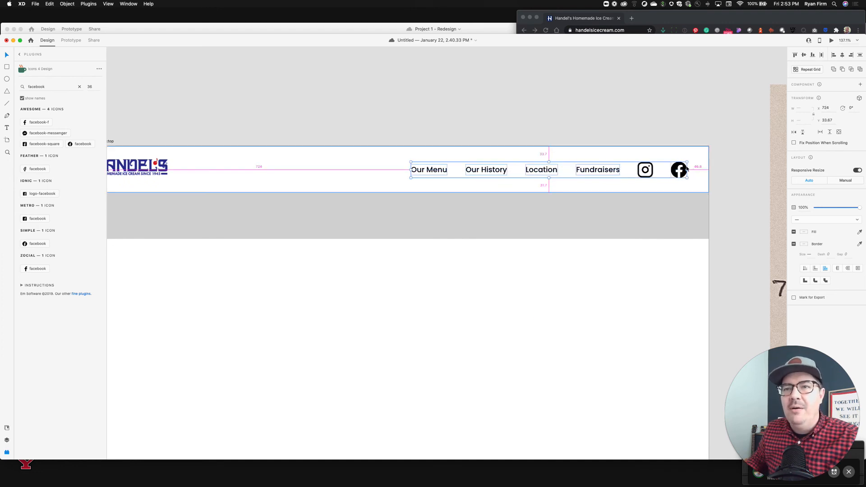
key("Right")
key("Right")
key("Right")
key("Right")
key("Right")
key("Right")
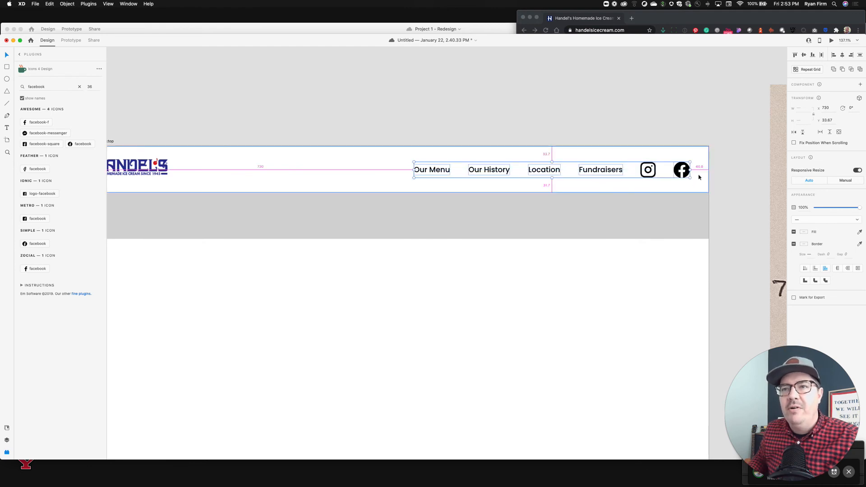
left_click(828, 120)
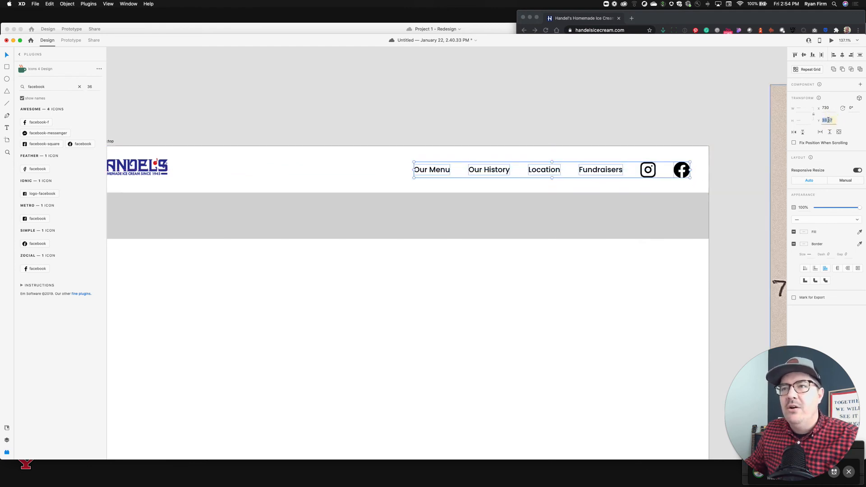
left_click(663, 120)
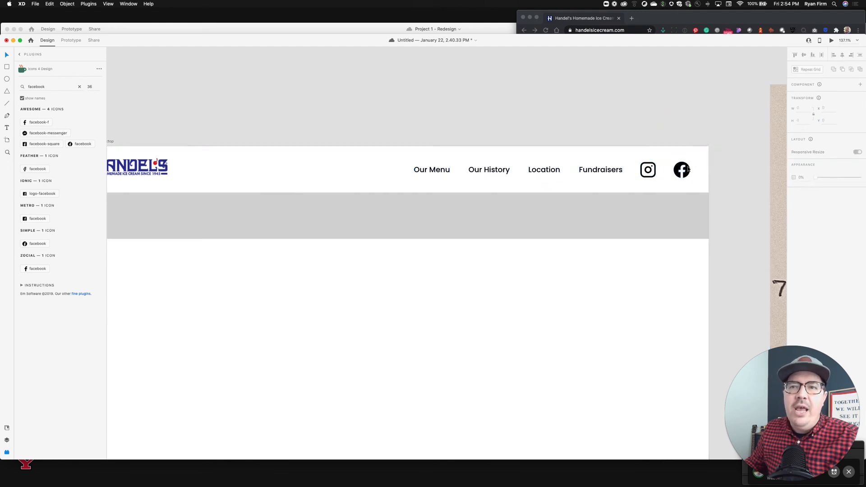
Select both social icons and try the red and then the blue document colors on them.
left_click(688, 168)
left_click(650, 170, "shift")
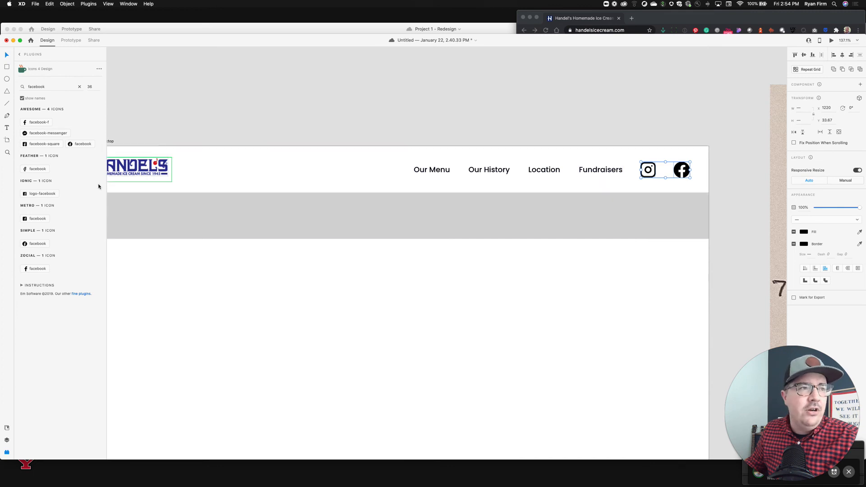
left_click(6, 427)
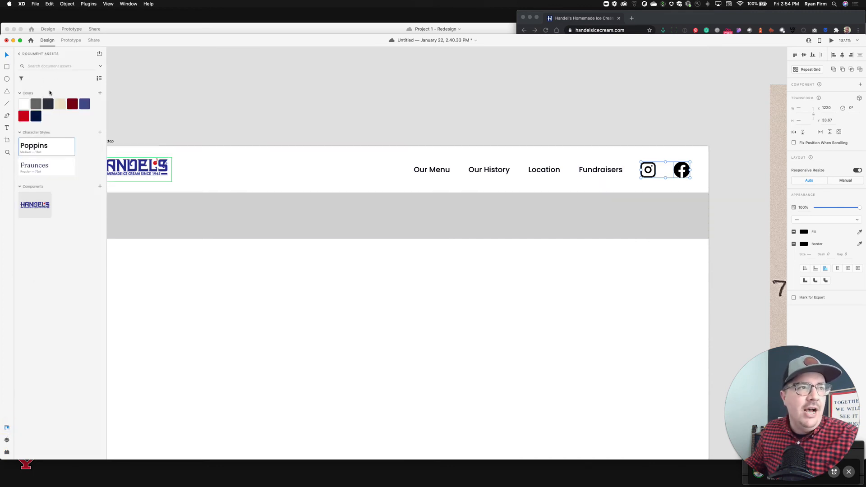
left_click(25, 117)
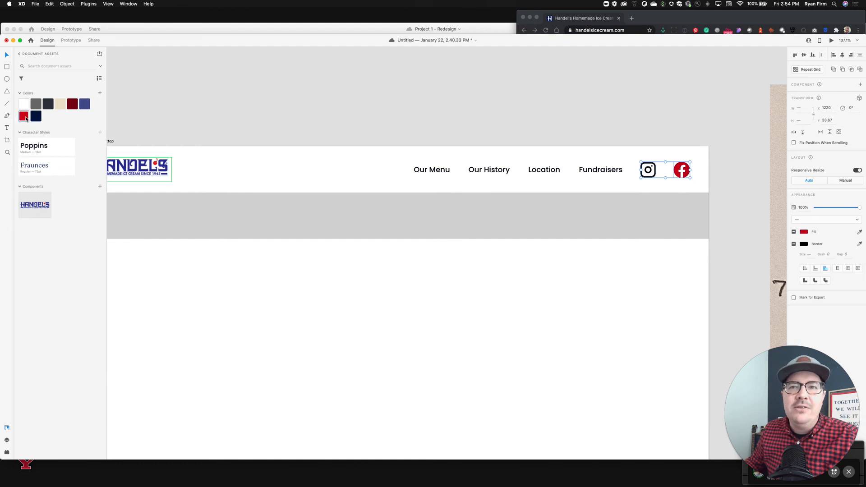
left_click(84, 104)
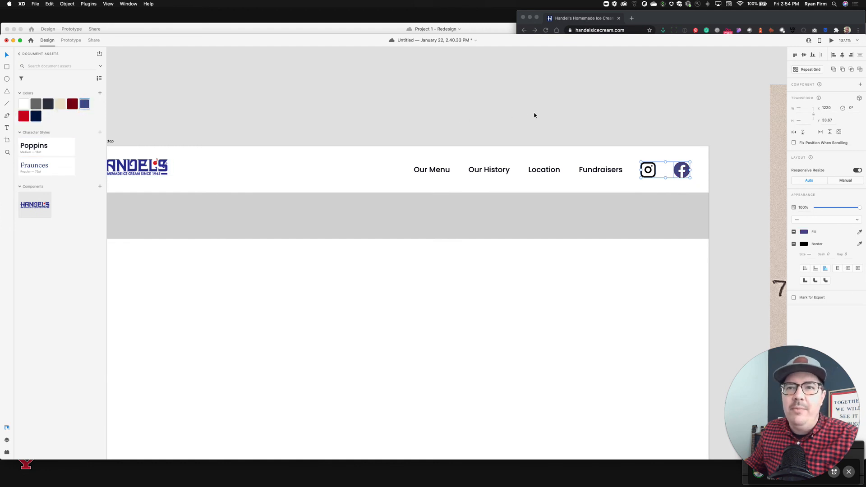
Try applying the red and blue document colors to the Instagram icon, then undo the icon color changes.
left_click(654, 168)
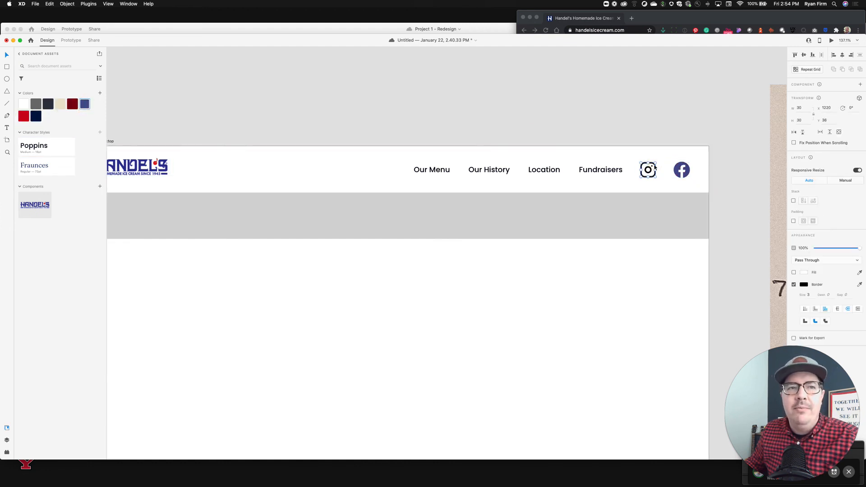
left_click(26, 118)
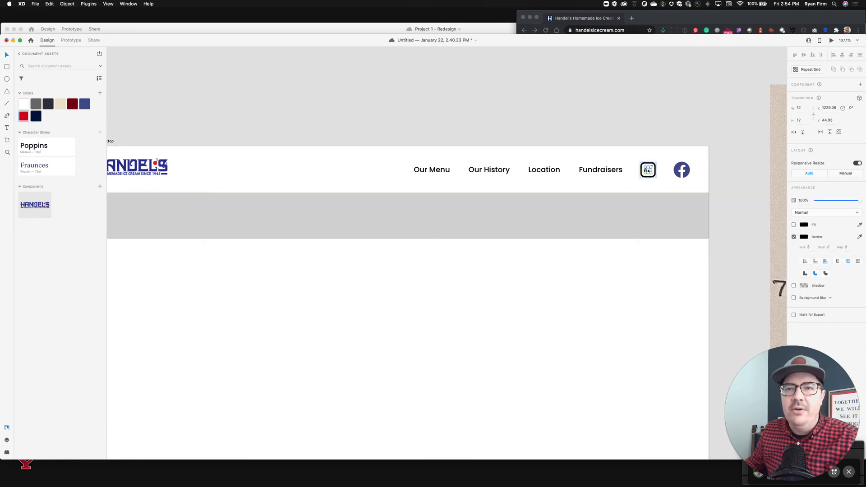
left_click(650, 126)
double_click(648, 167)
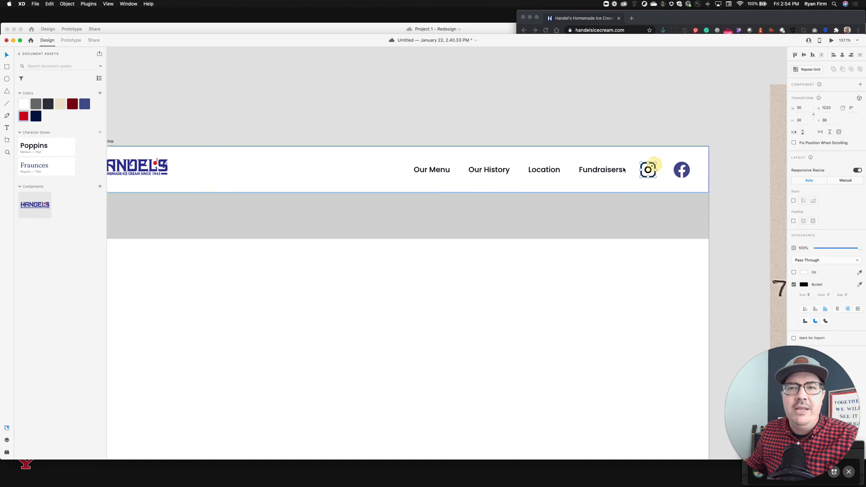
left_click(85, 103)
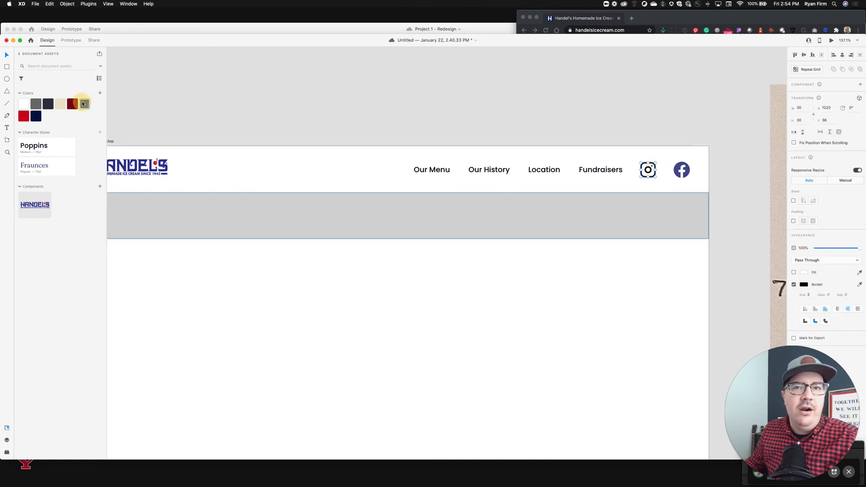
left_click(506, 123)
double_click(656, 175)
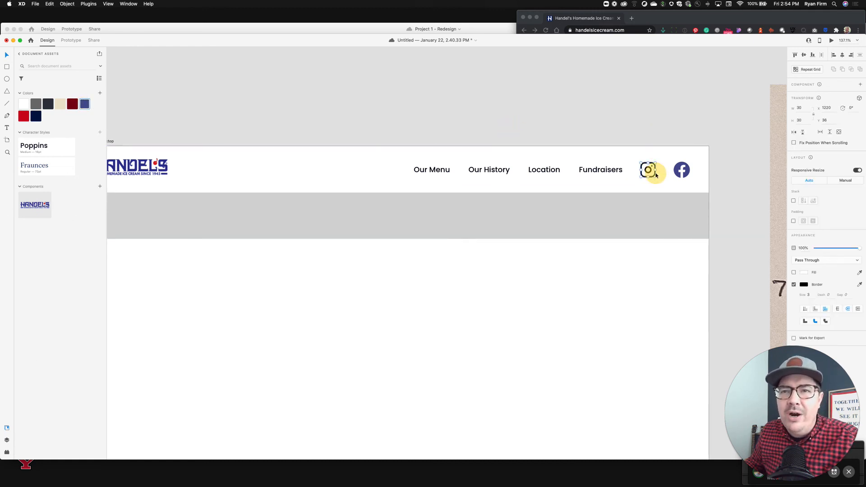
left_click(678, 124)
key("super+z")
key("super+z")
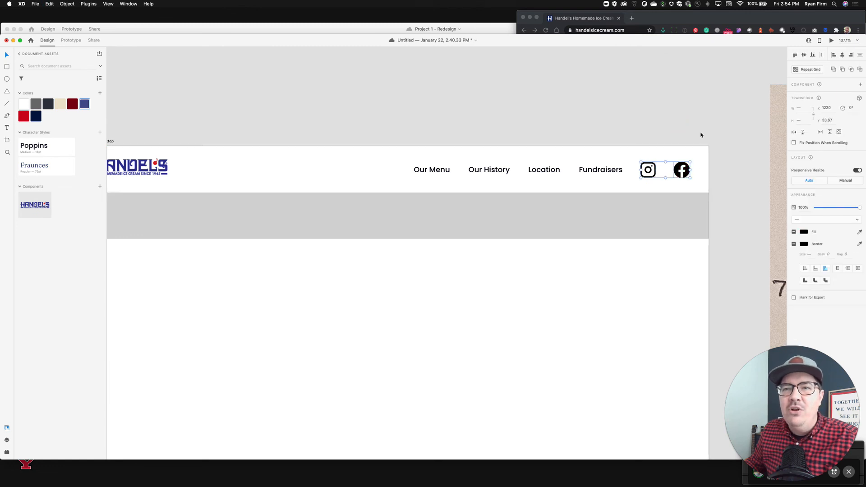
Select the white header rectangle and add a drop shadow with Y offset 6 and blur 12.
left_click(700, 134)
scroll(552, 192, "down", 2)
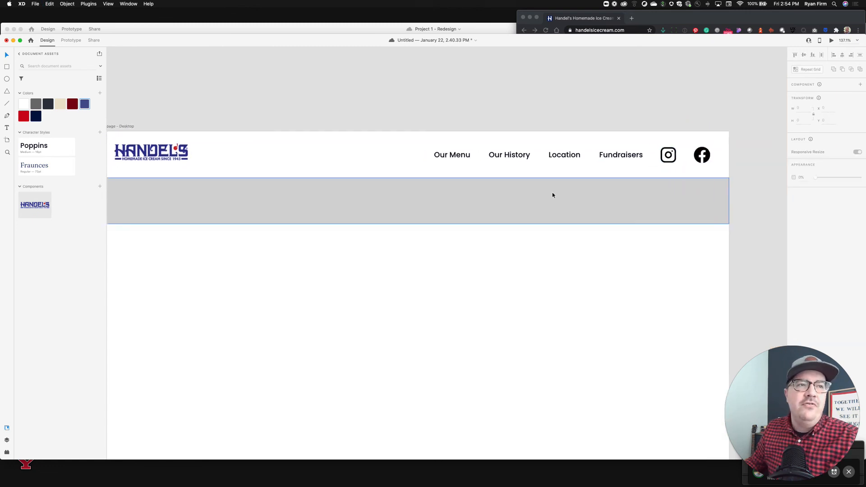
scroll(552, 192, "left", 4)
left_click(436, 164)
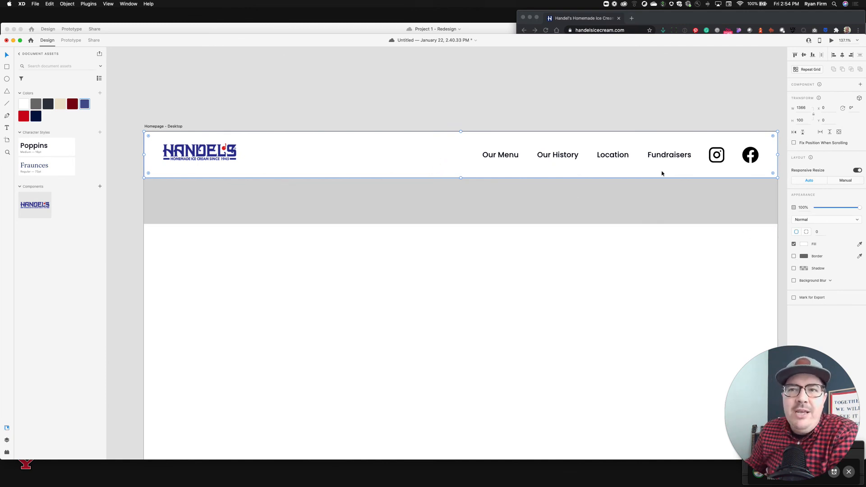
left_click(793, 269)
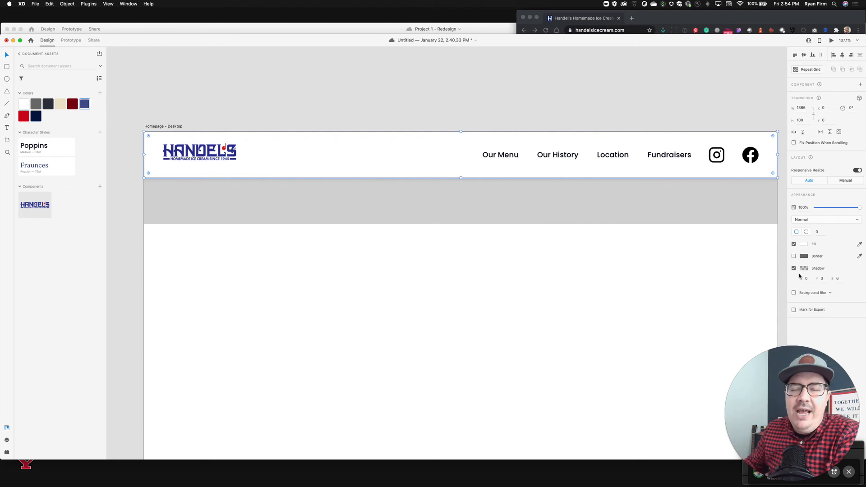
left_click(823, 279)
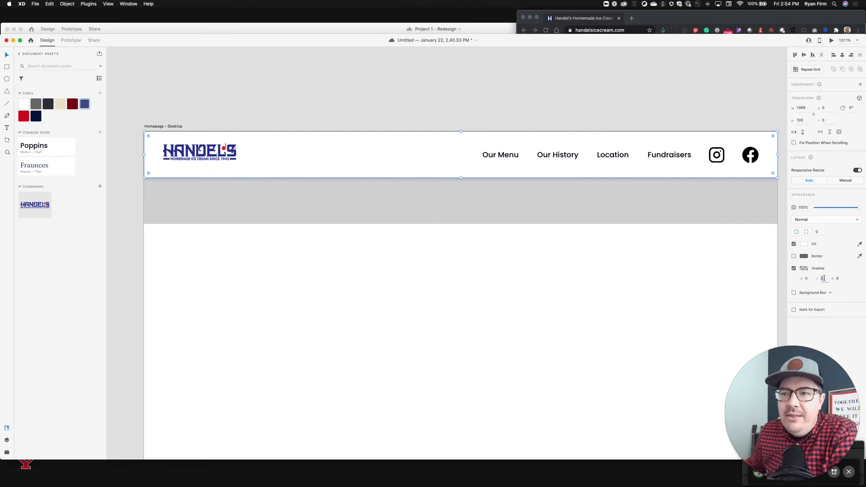
type("6")
key("Tab")
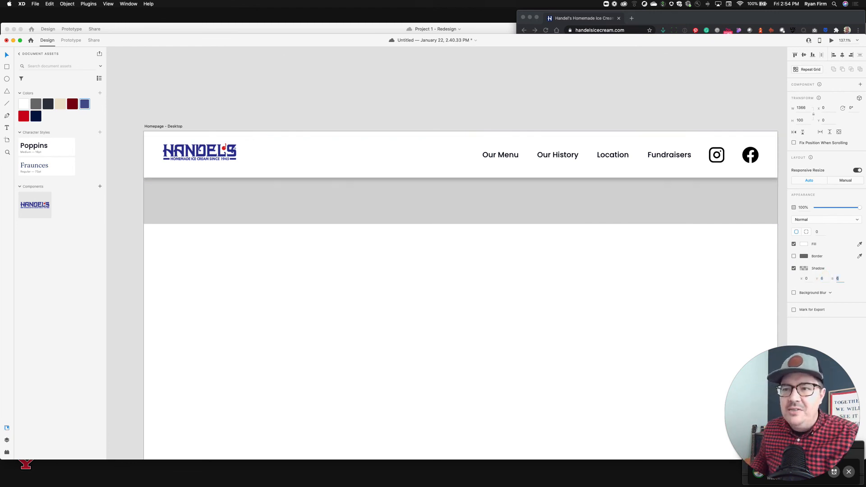
type("12")
key("Return")
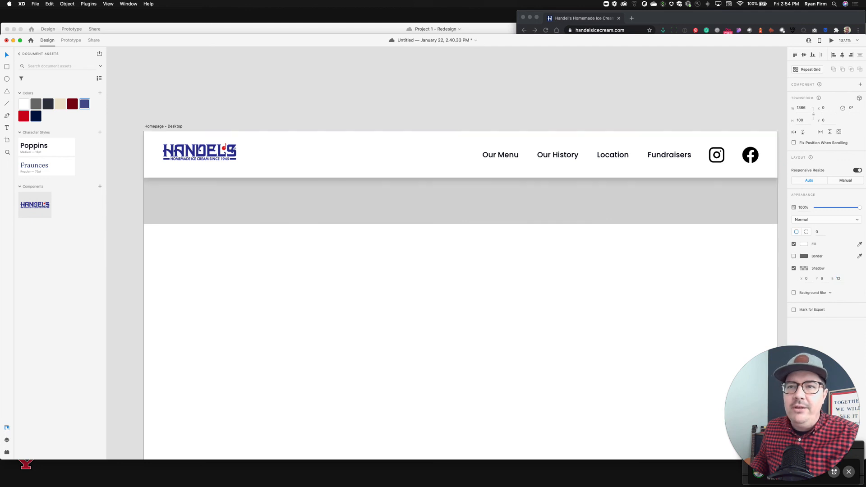
Set the header shadow's Y offset to 8.
left_click(820, 278)
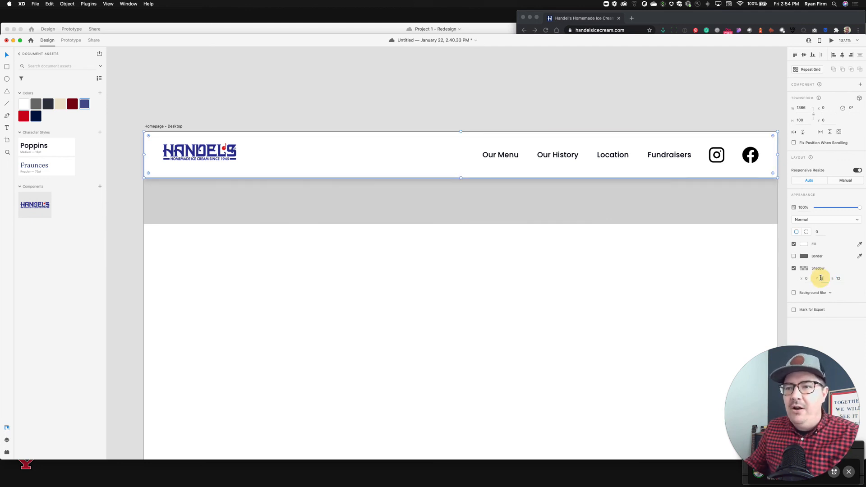
key("shift+Up")
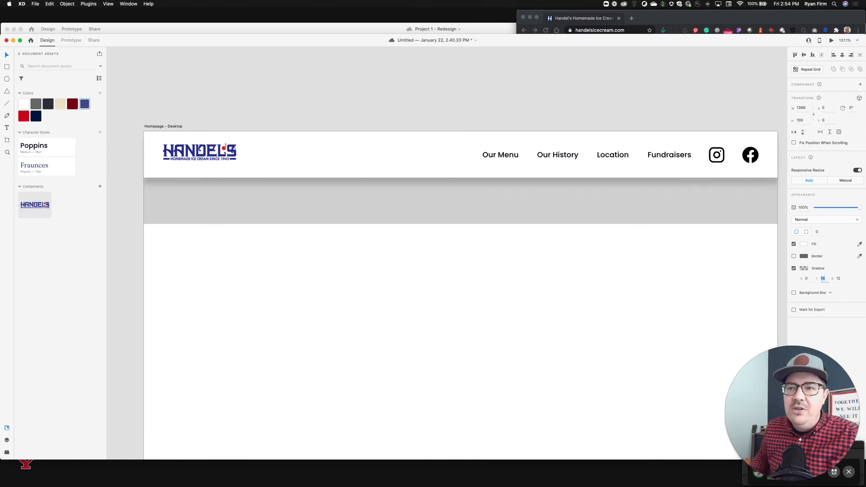
type("8")
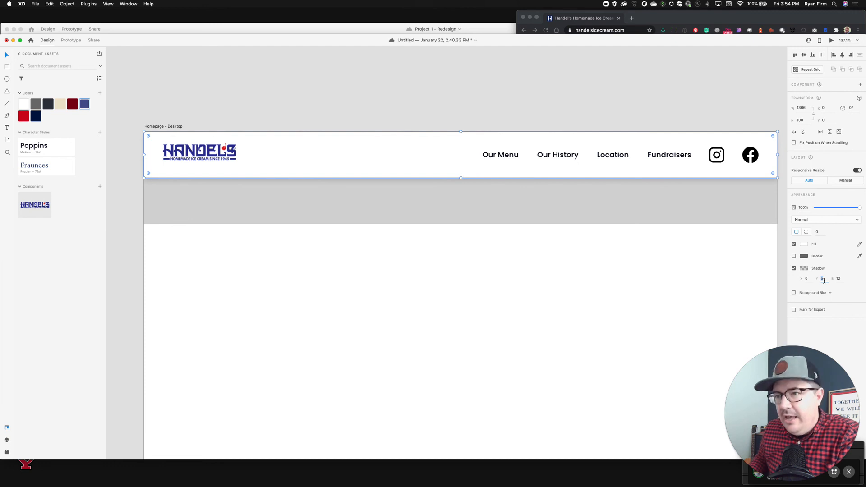
key("Up")
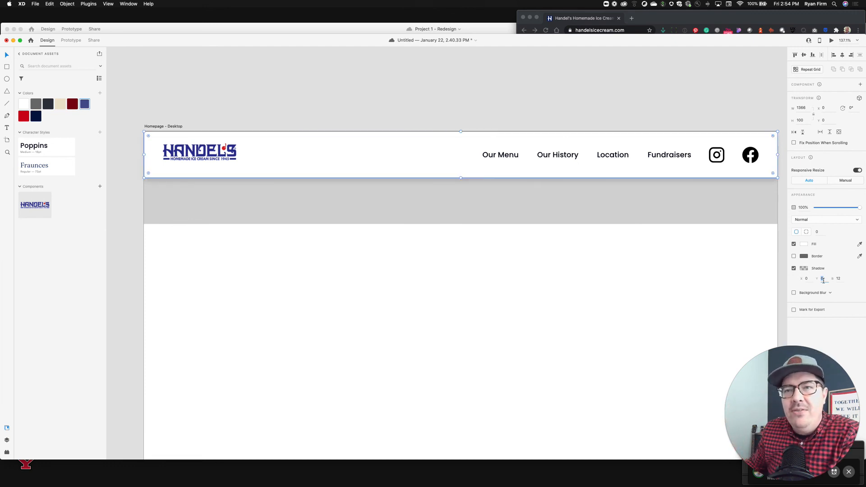
left_click(838, 278)
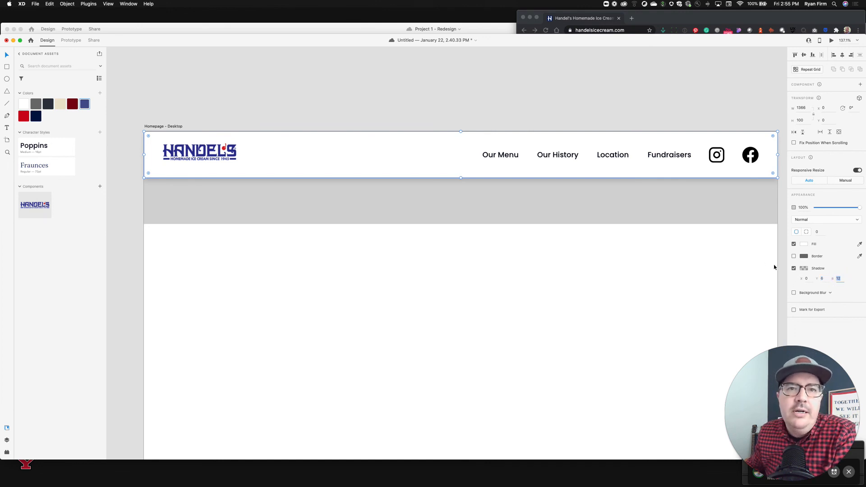
left_click(478, 105)
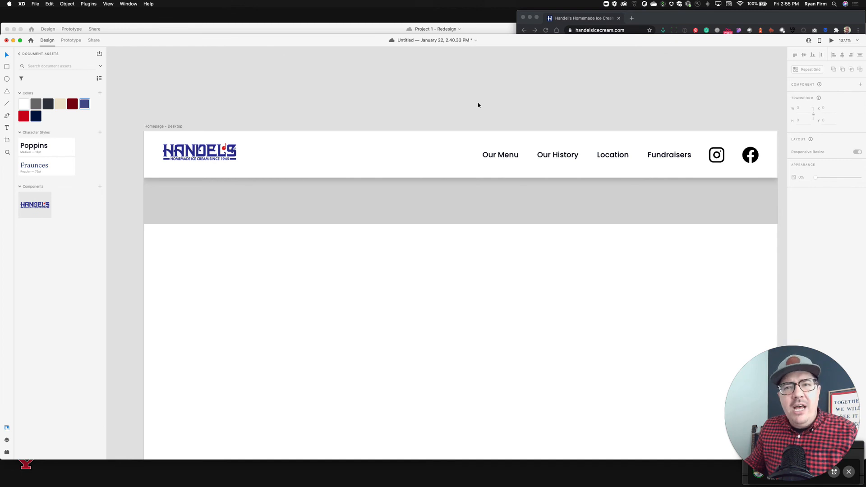
scroll(478, 105, "down", 5)
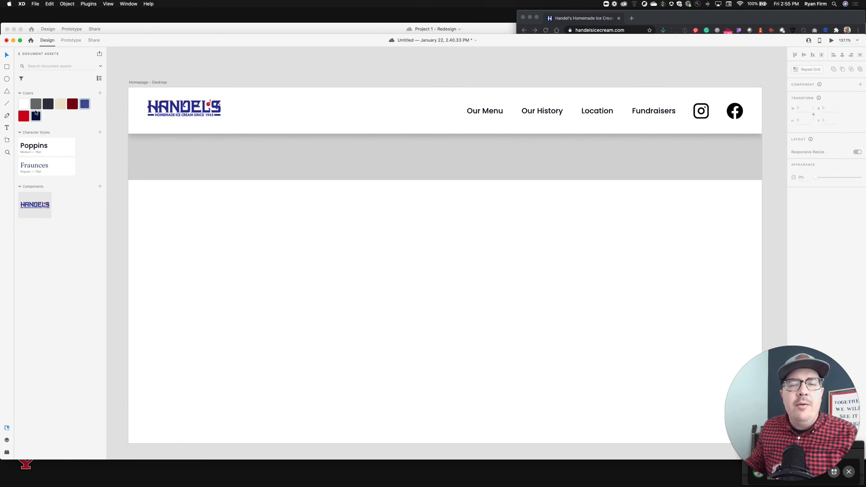
mouse_move(36, 112)
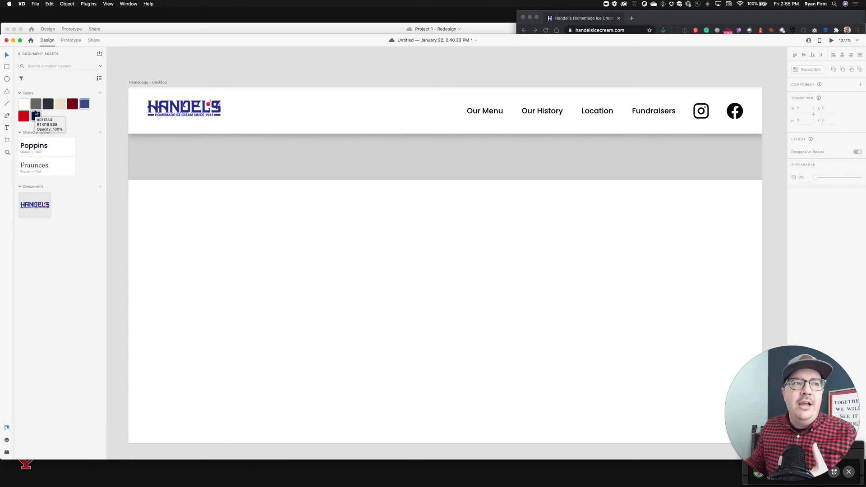
mouse_move(49, 166)
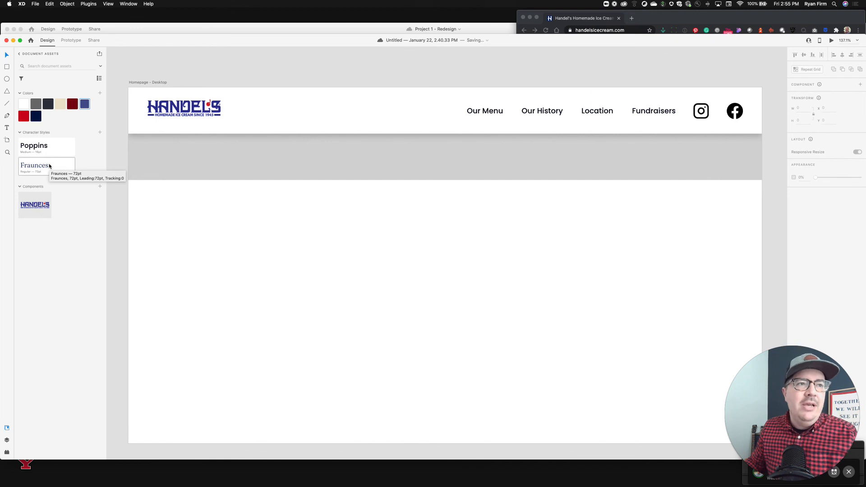